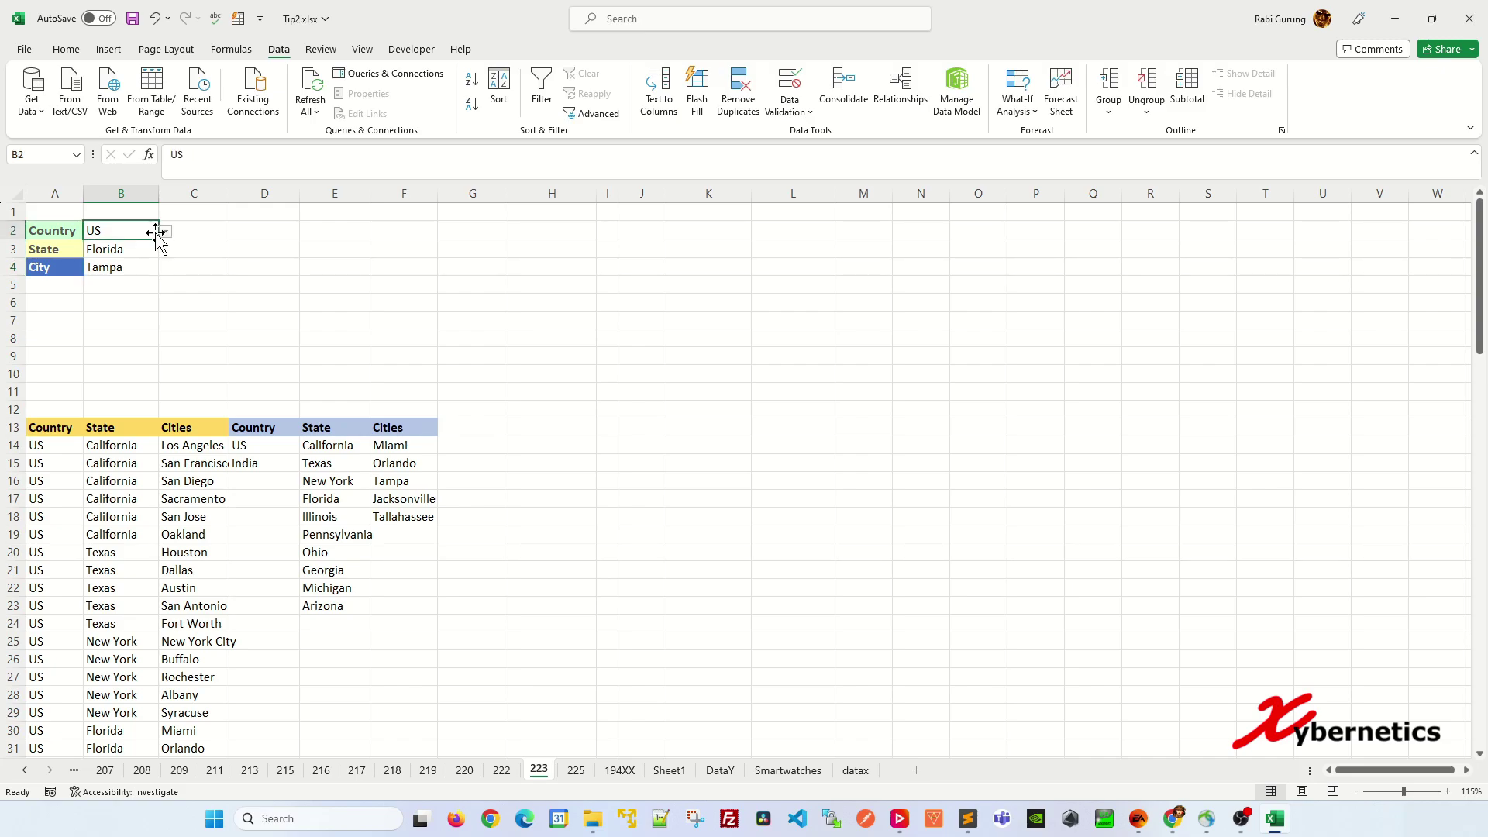
- Choose India as the country in B2 and Karnataka as the state in B3 from their dropdown lists
{"action": "left_click", "coordinate": [165, 231]}
{"action": "left_click", "coordinate": [147, 249]}
{"action": "left_click", "coordinate": [147, 248]}
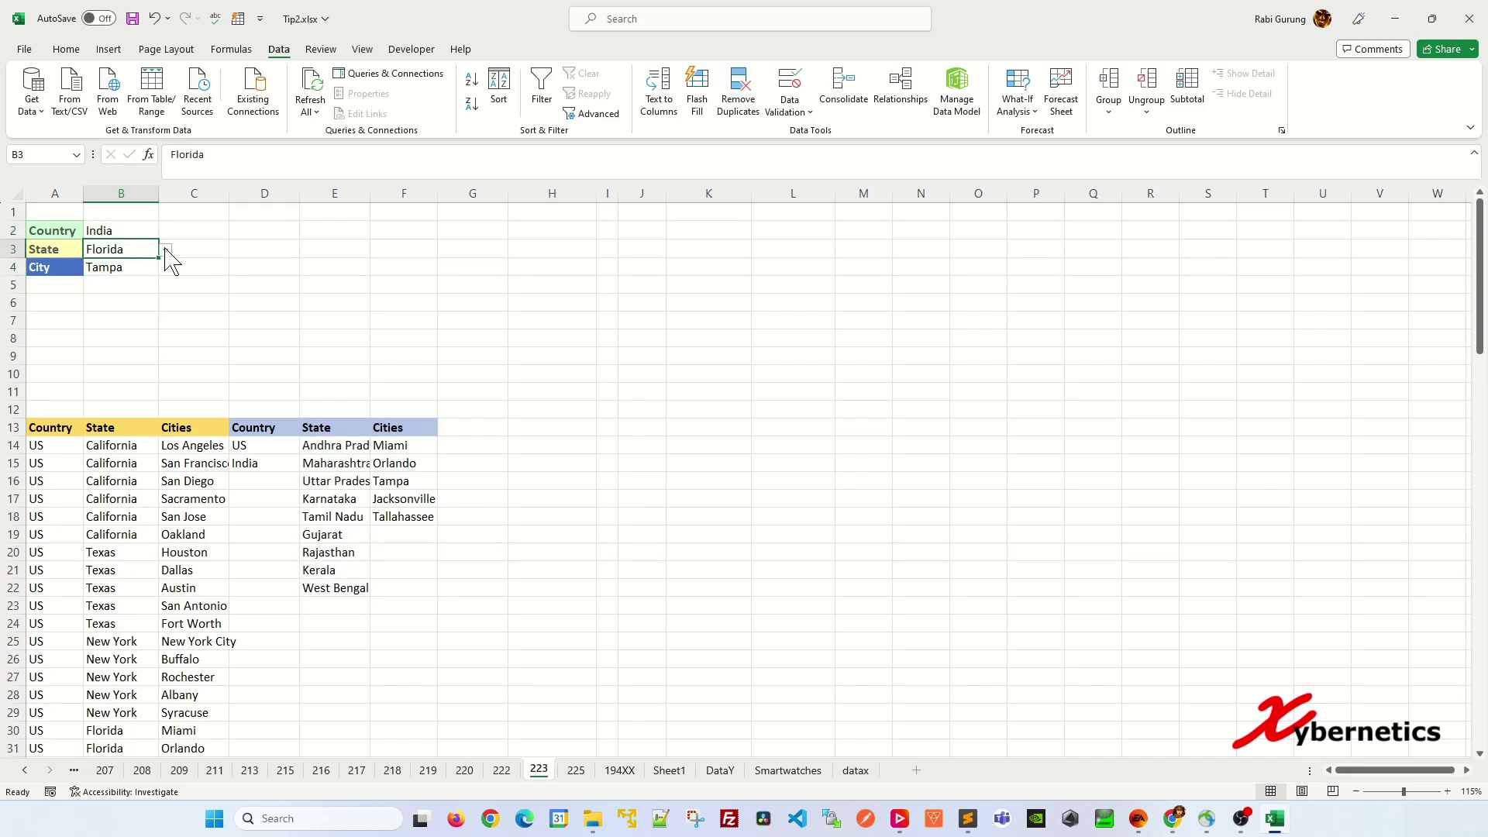
{"action": "left_click", "coordinate": [165, 248]}
{"action": "left_click", "coordinate": [137, 298]}
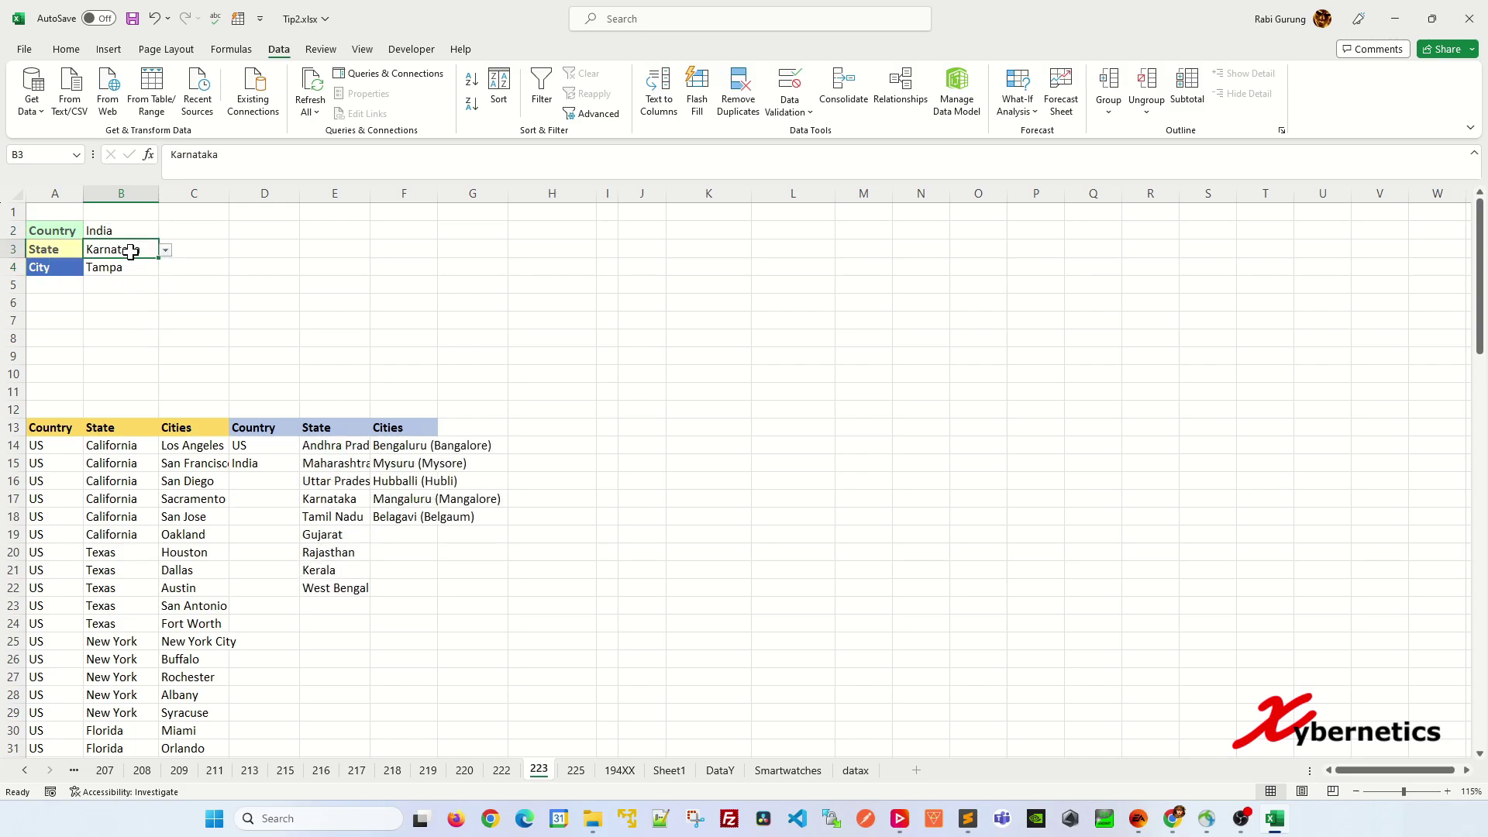
- Choose Mangaluru (Mangalore) as the city in B4 from the dependent dropdown list
{"action": "left_click", "coordinate": [135, 266]}
{"action": "left_click", "coordinate": [165, 268]}
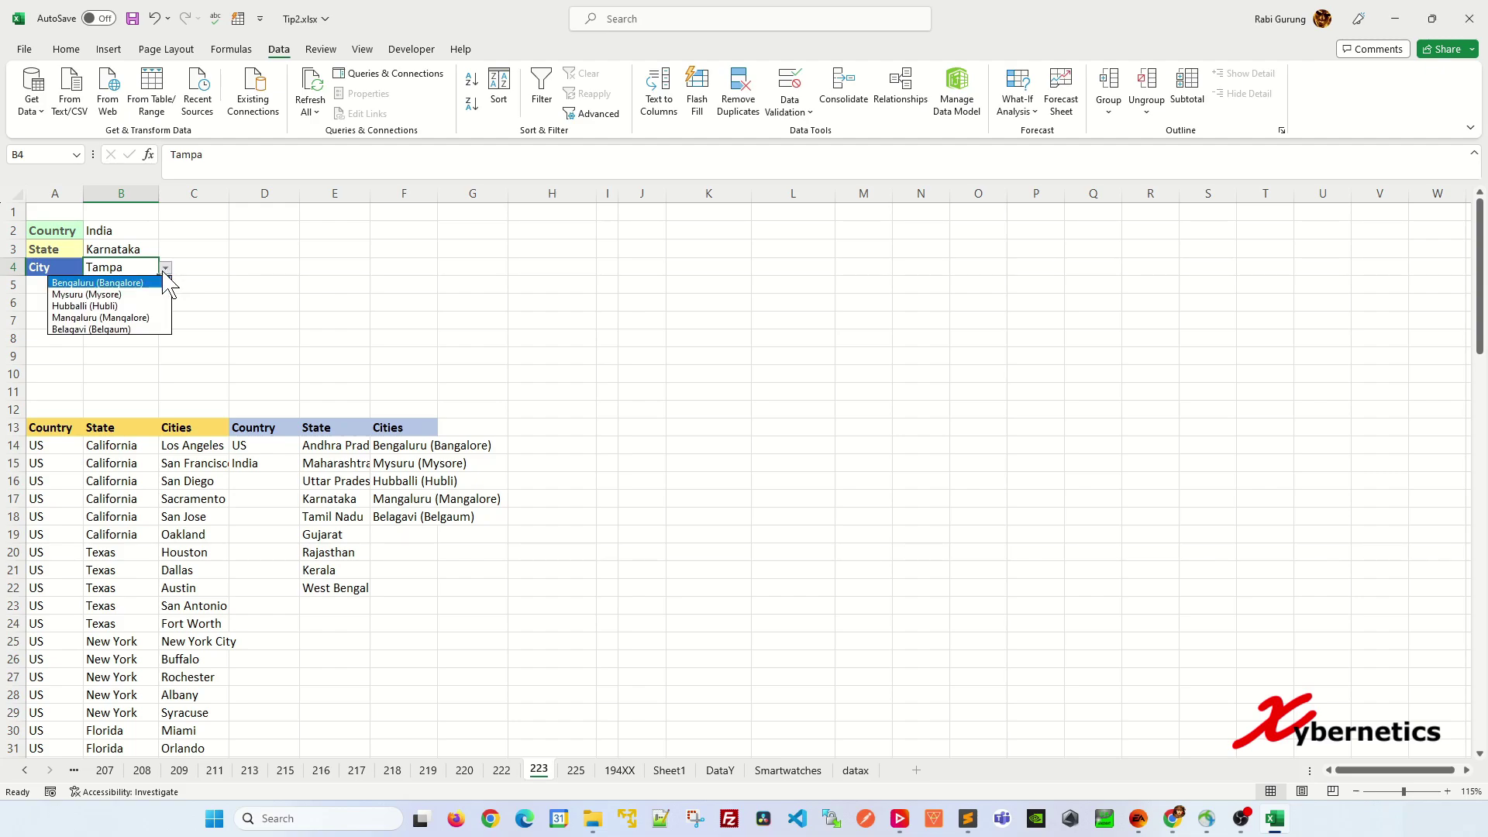
{"action": "left_click", "coordinate": [124, 314]}
{"action": "left_click", "coordinate": [246, 321]}
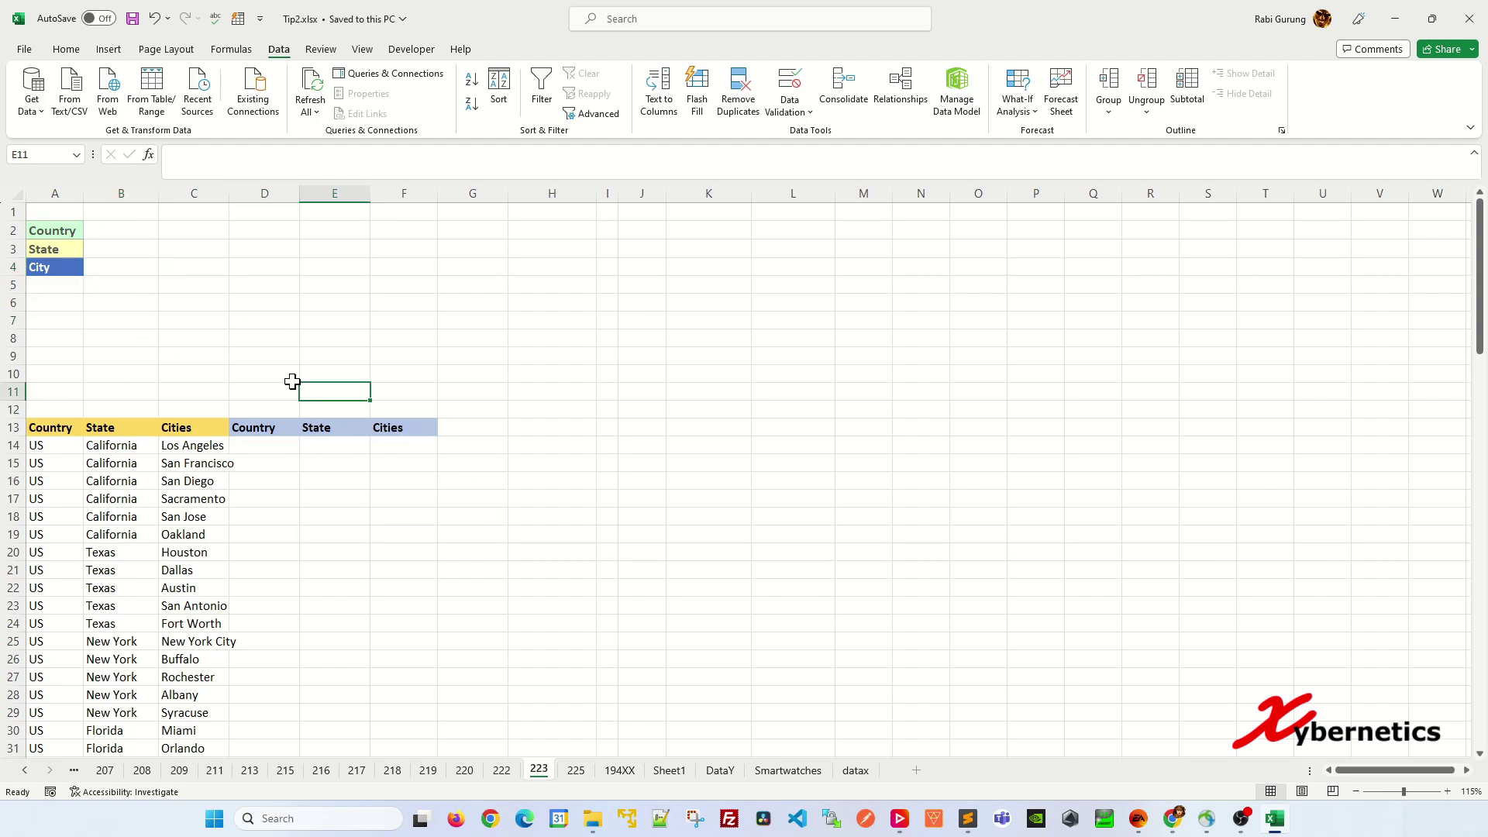
{"action": "left_click", "coordinate": [126, 230]}
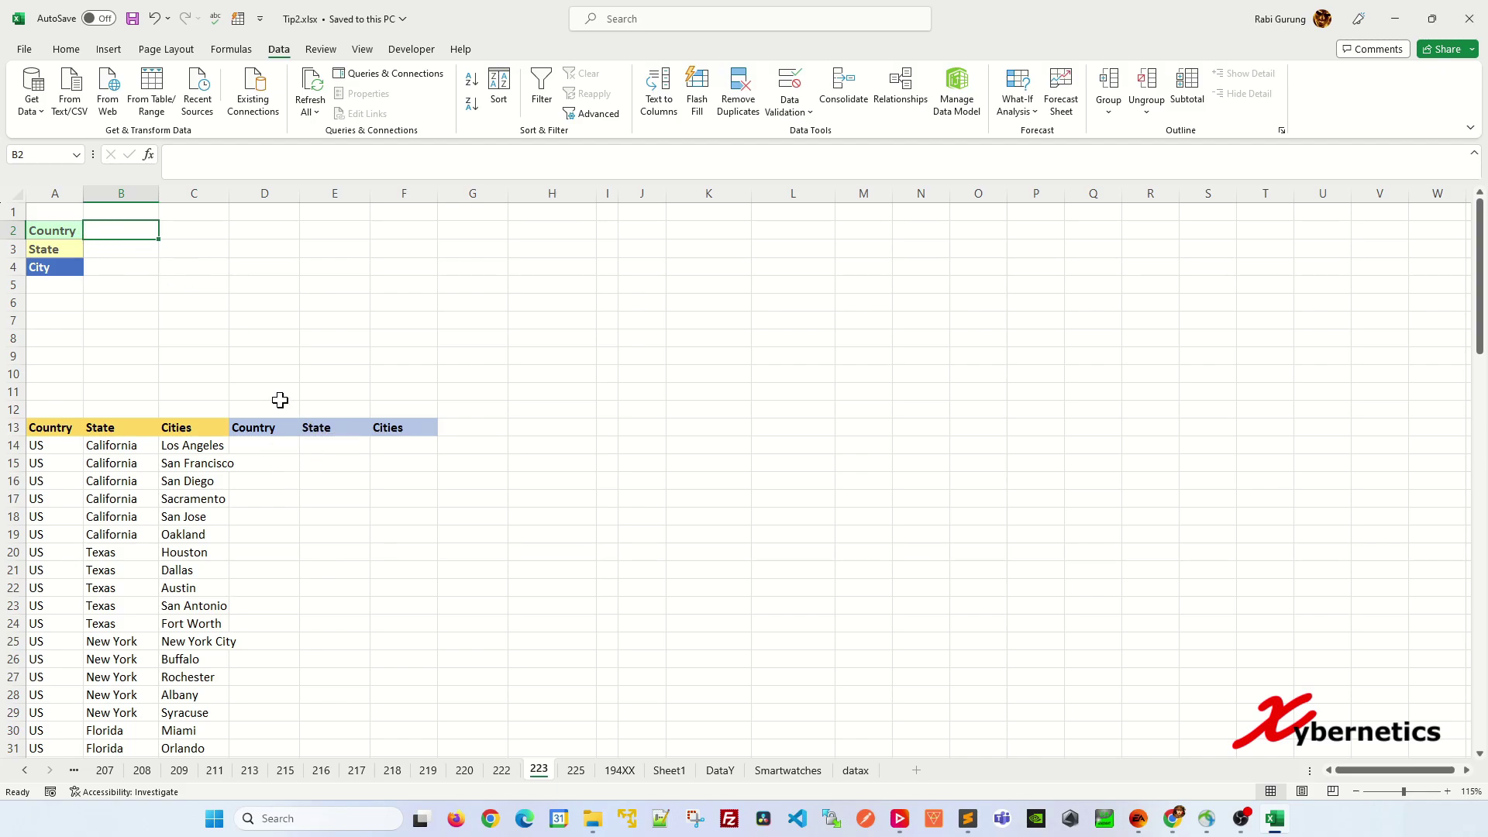
{"action": "left_click_drag", "start_coordinate": [45, 427], "coordinate": [175, 605]}
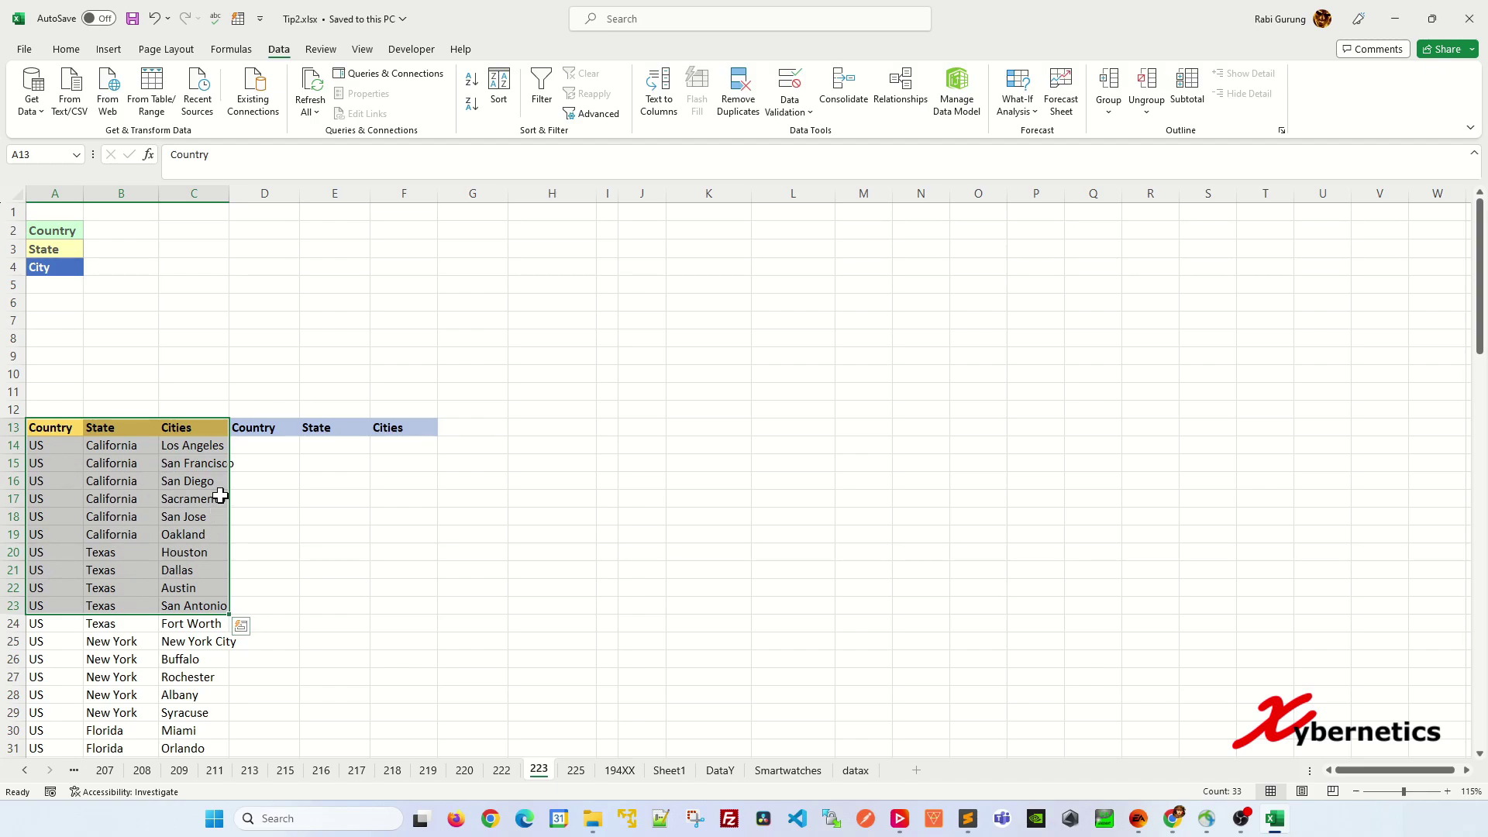
{"action": "left_click_drag", "start_coordinate": [261, 420], "coordinate": [388, 428]}
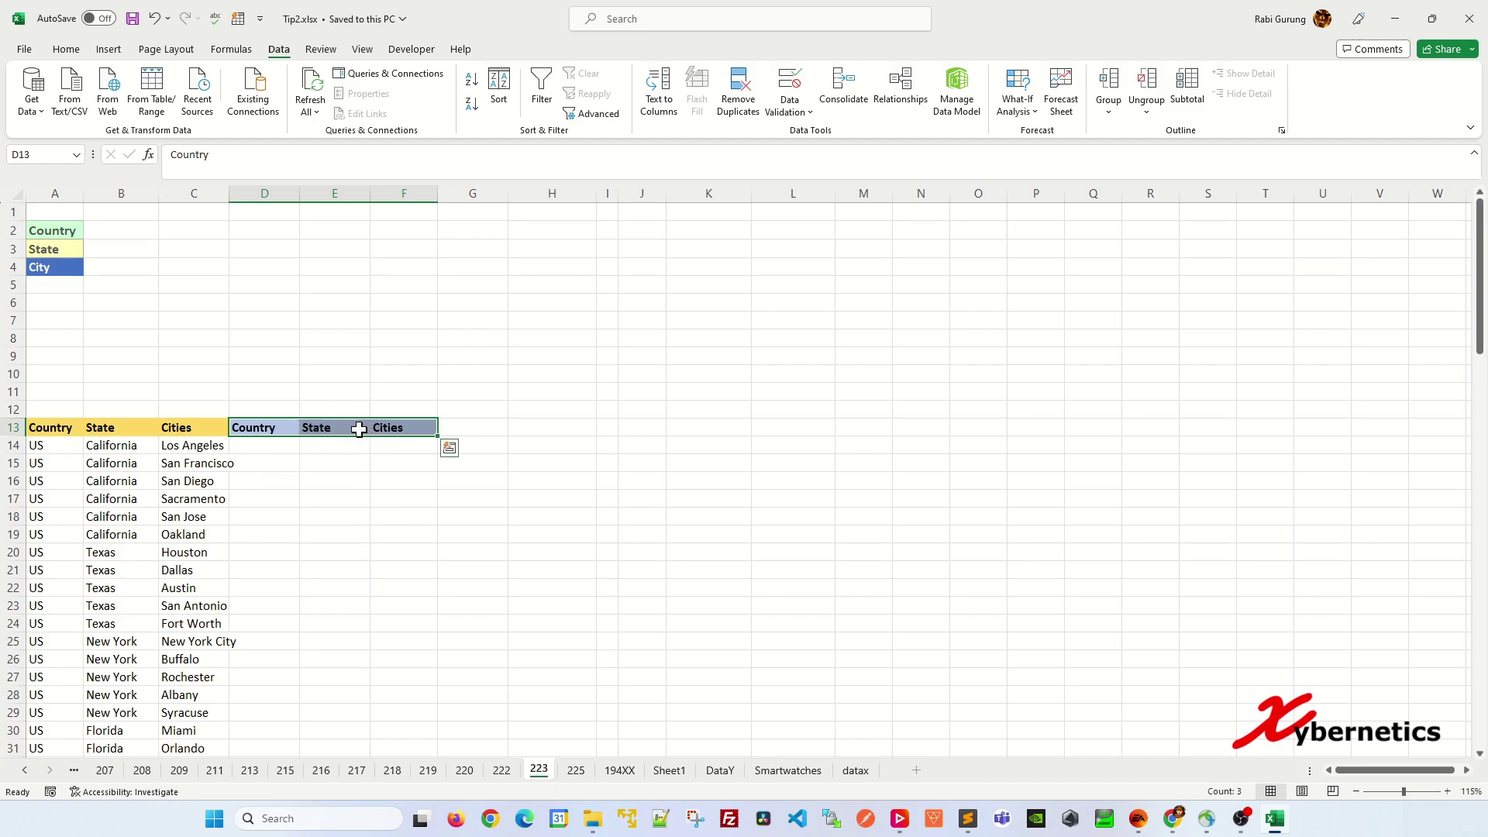
- Enter the formula =UNIQUE(A14:A109) in D14 under the helper Country header to list each country once
{"action": "left_click", "coordinate": [275, 451]}
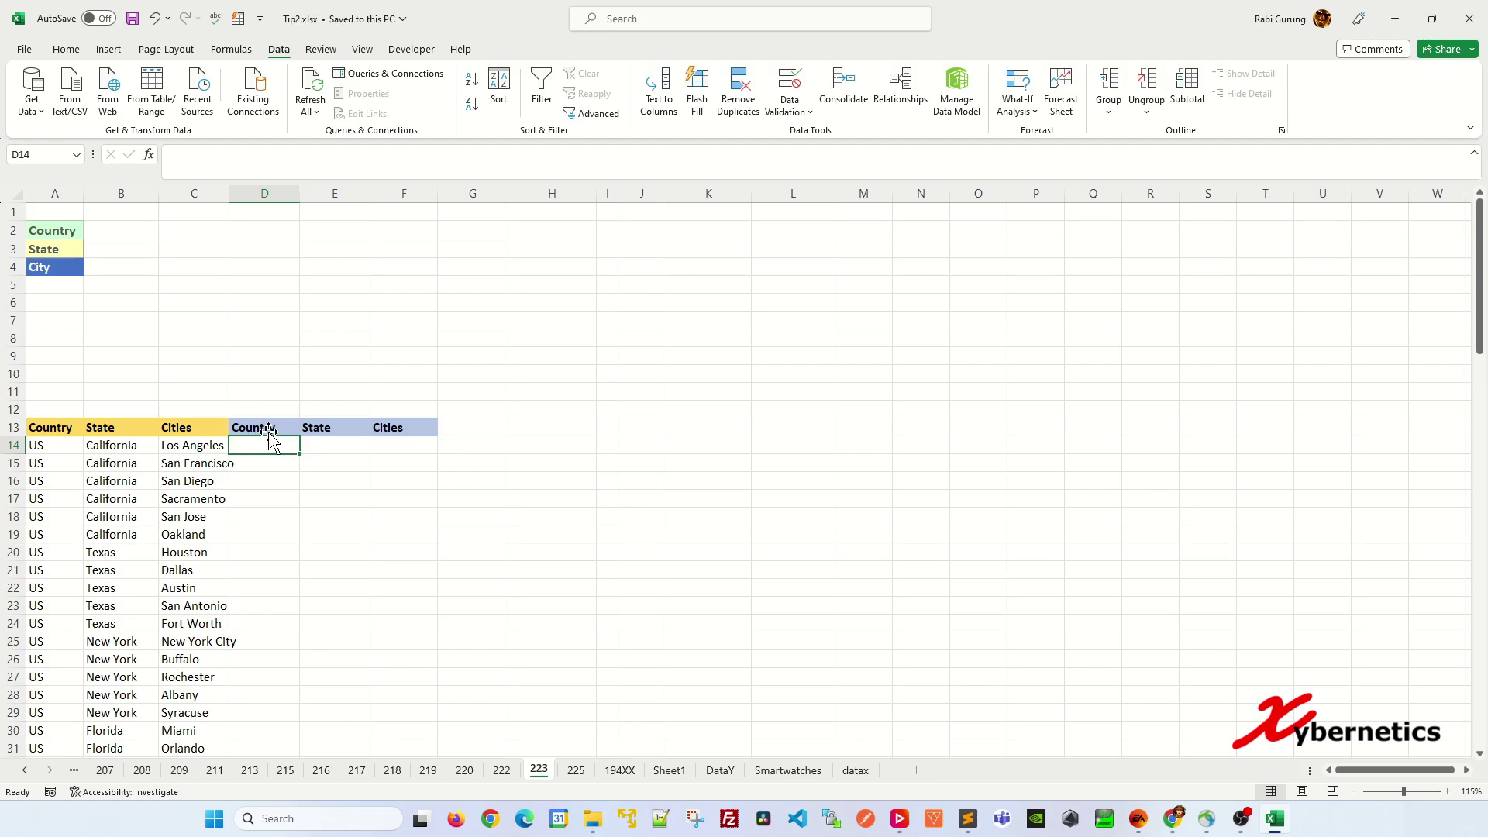
{"action": "left_click", "coordinate": [56, 445]}
{"action": "scroll", "coordinate": [67, 589], "scroll_direction": "down", "scroll_amount": 5}
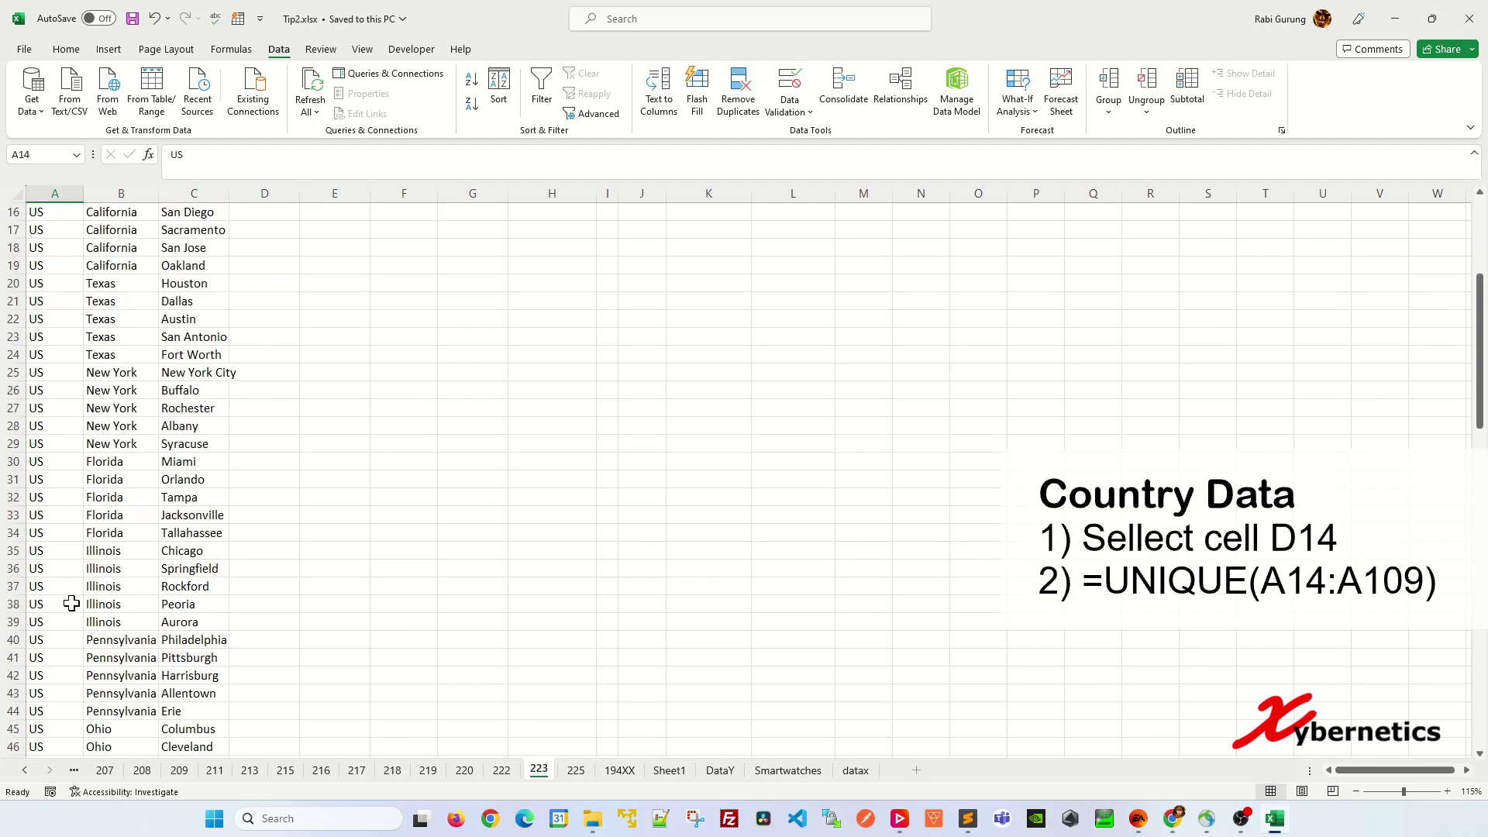
{"action": "scroll", "coordinate": [78, 597], "scroll_direction": "up", "scroll_amount": 5}
{"action": "left_click", "coordinate": [272, 453]}
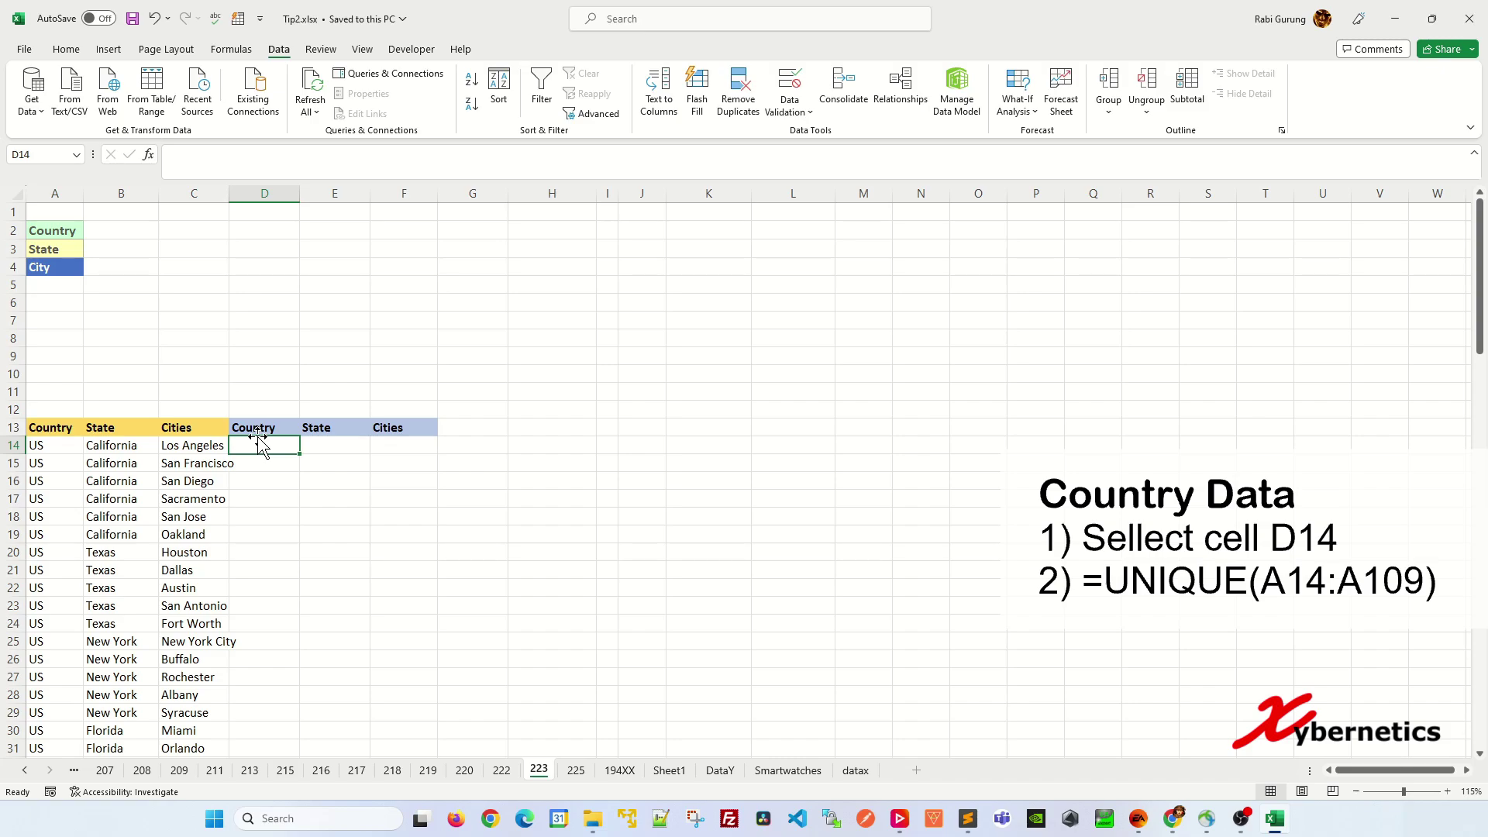
{"action": "type", "text": "=UNI"}
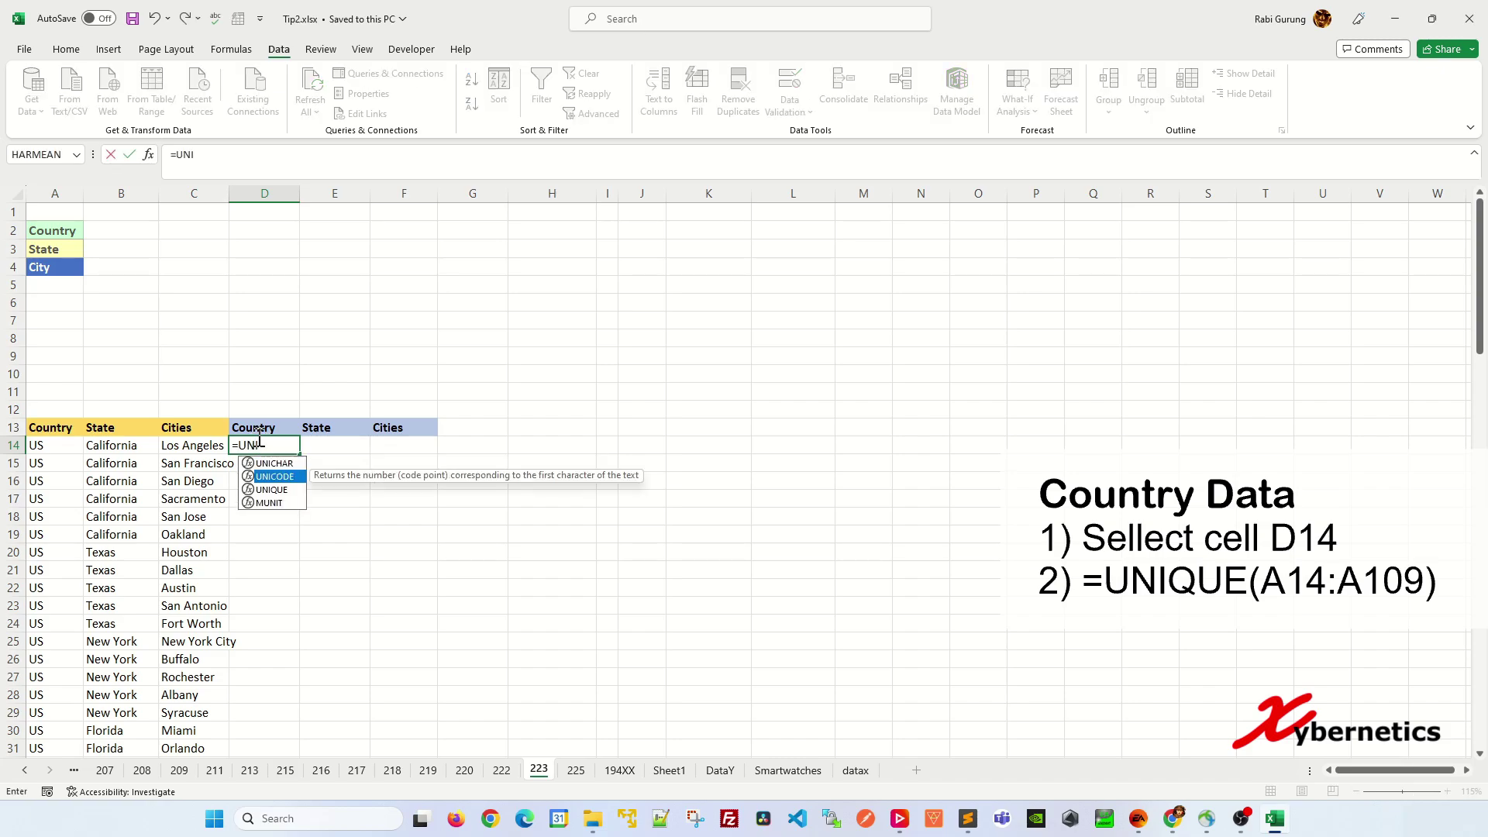
{"action": "key", "text": "Tab"}
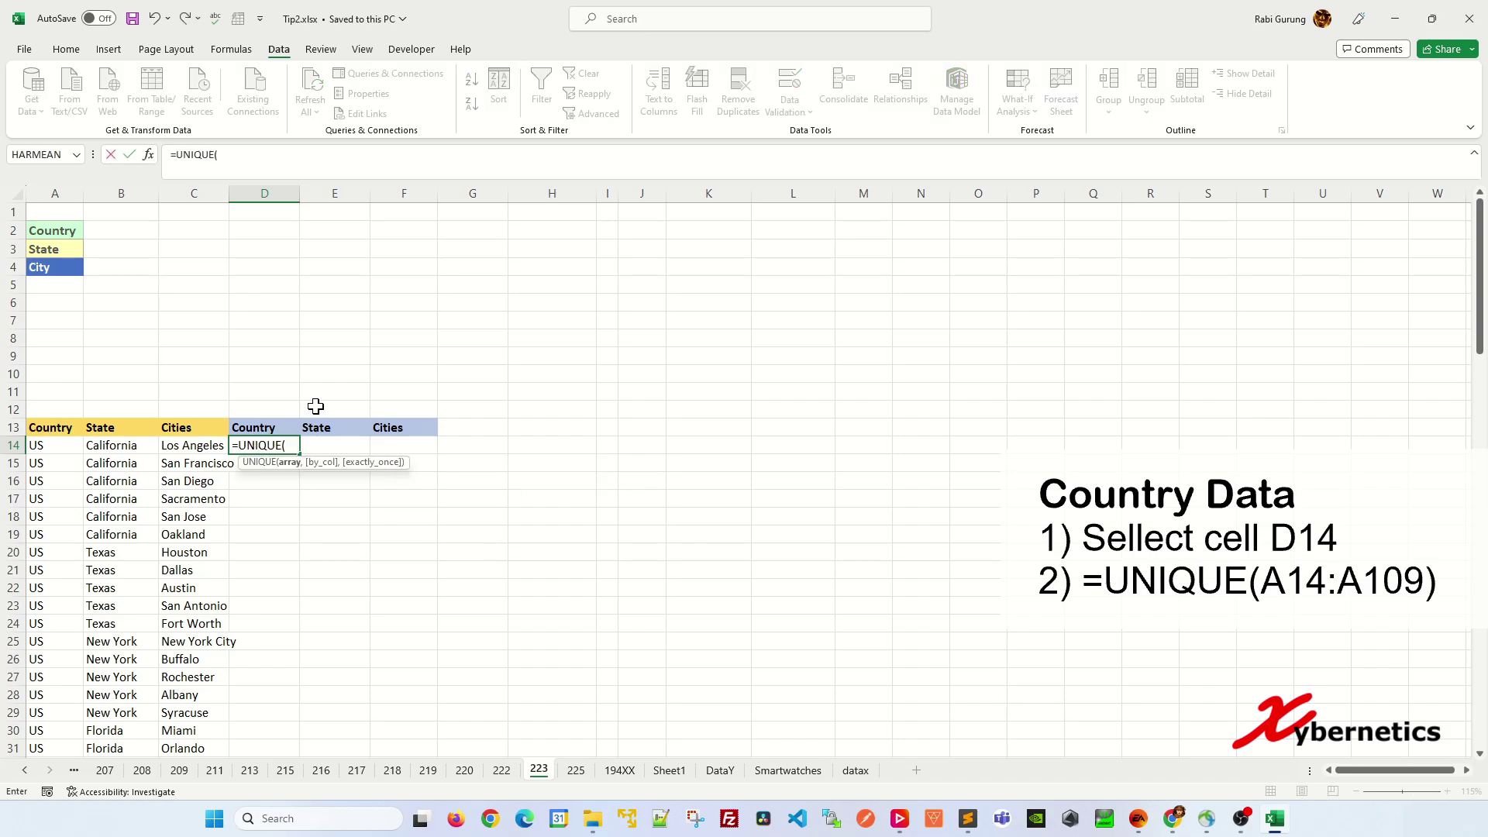
{"action": "left_click", "coordinate": [70, 447]}
{"action": "key", "text": "ctrl+shift+Down"}
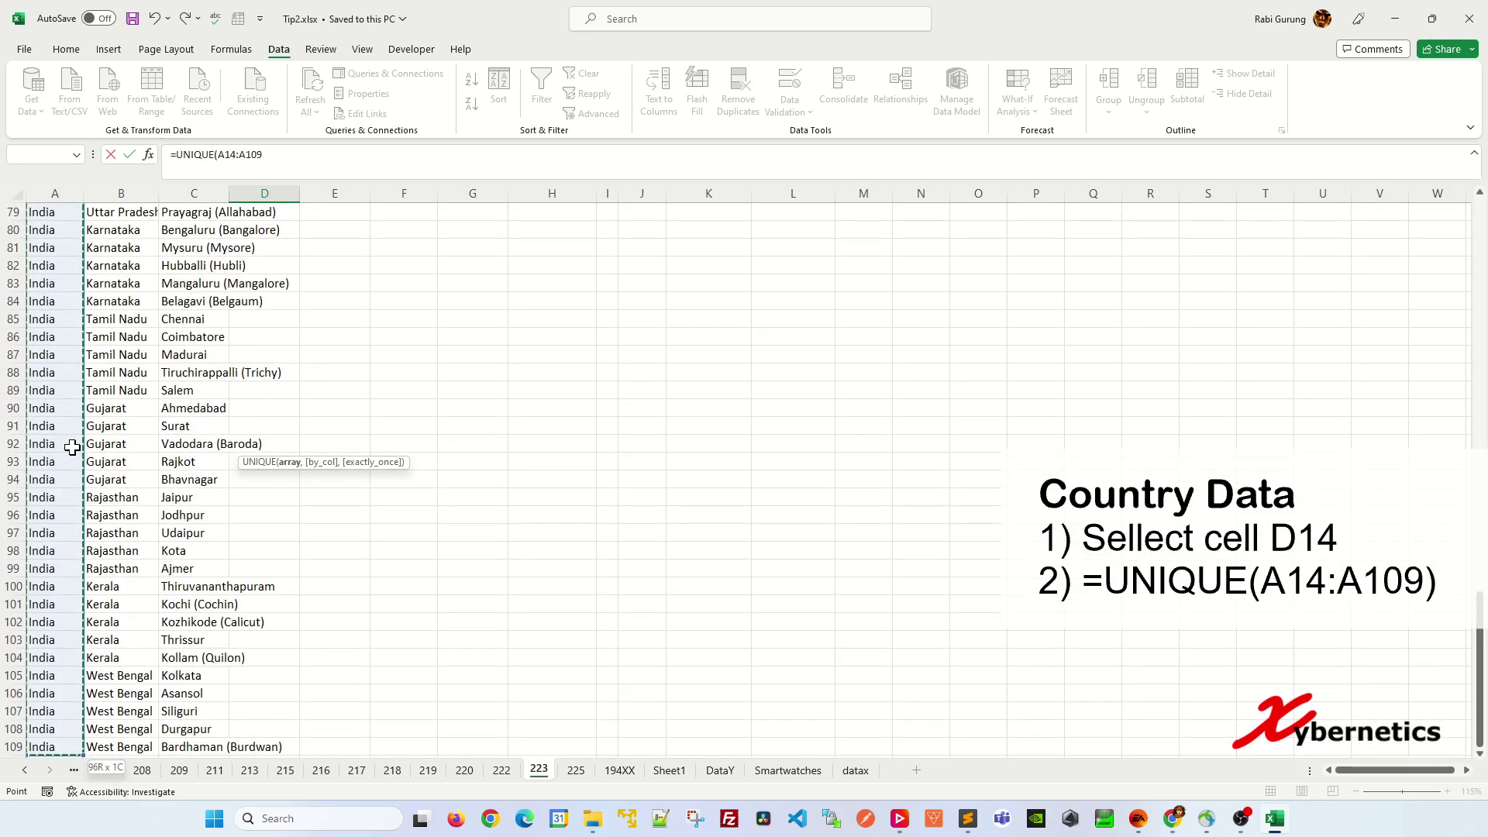
{"action": "type", "text": ")"}
{"action": "key", "text": "Return"}
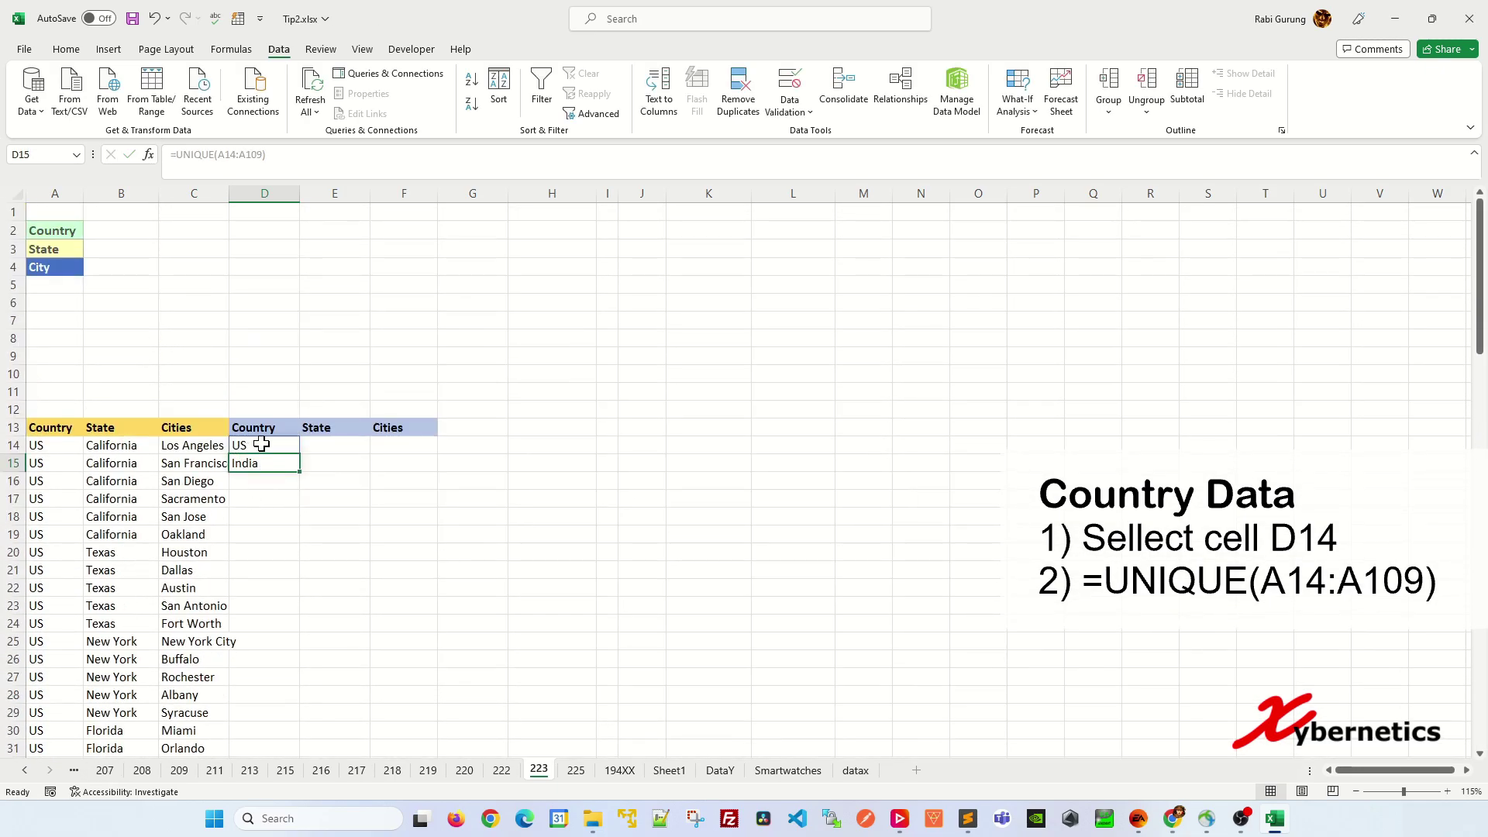
{"action": "left_click", "coordinate": [37, 454]}
{"action": "left_click", "coordinate": [259, 442]}
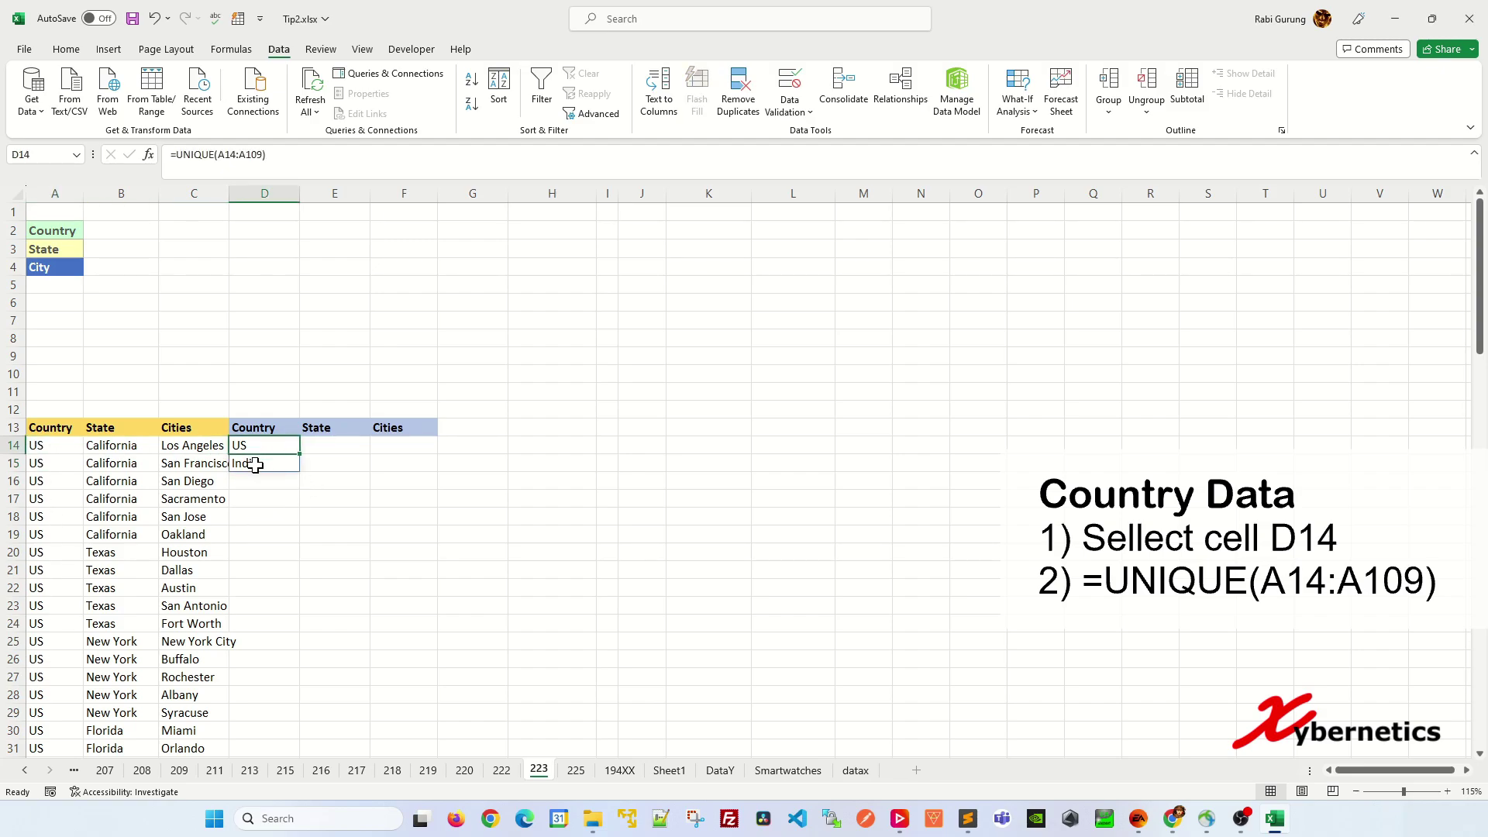
{"action": "left_click", "coordinate": [272, 461]}
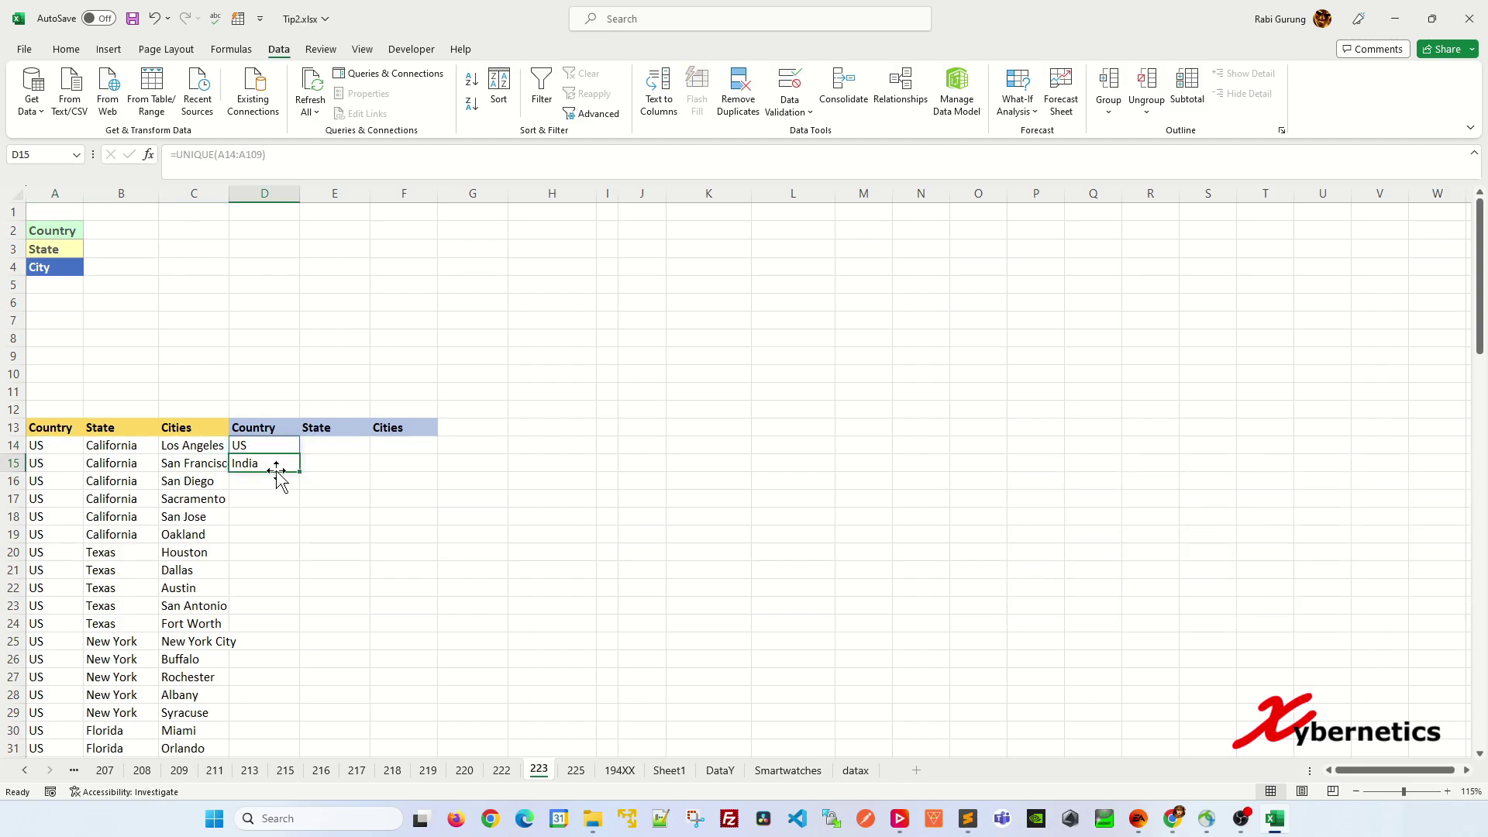
- Start a data validation rule for the Country input cell B2 that allows values from a list
{"action": "left_click", "coordinate": [116, 224]}
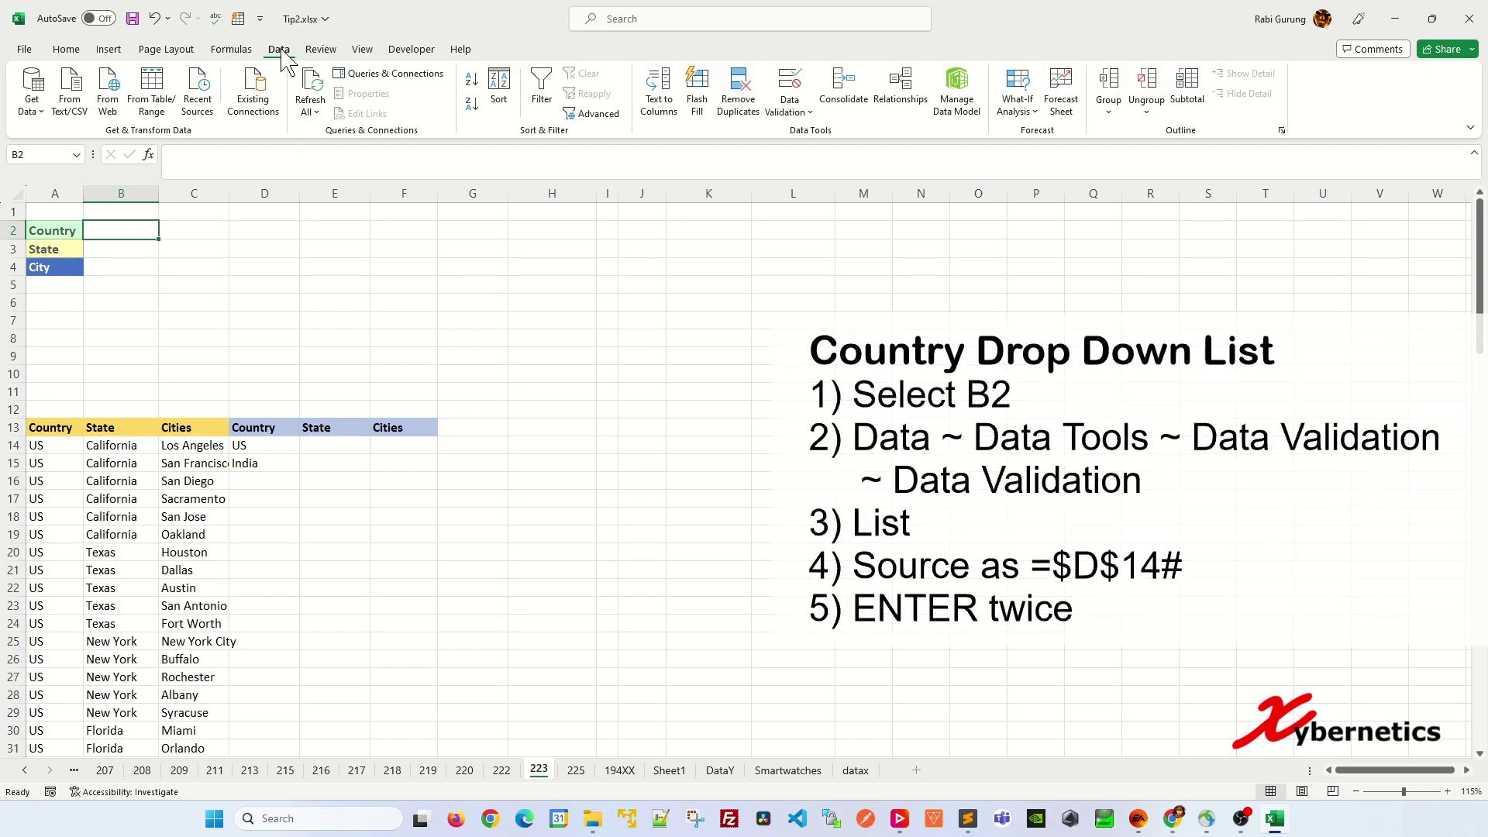
{"action": "left_click", "coordinate": [801, 110]}
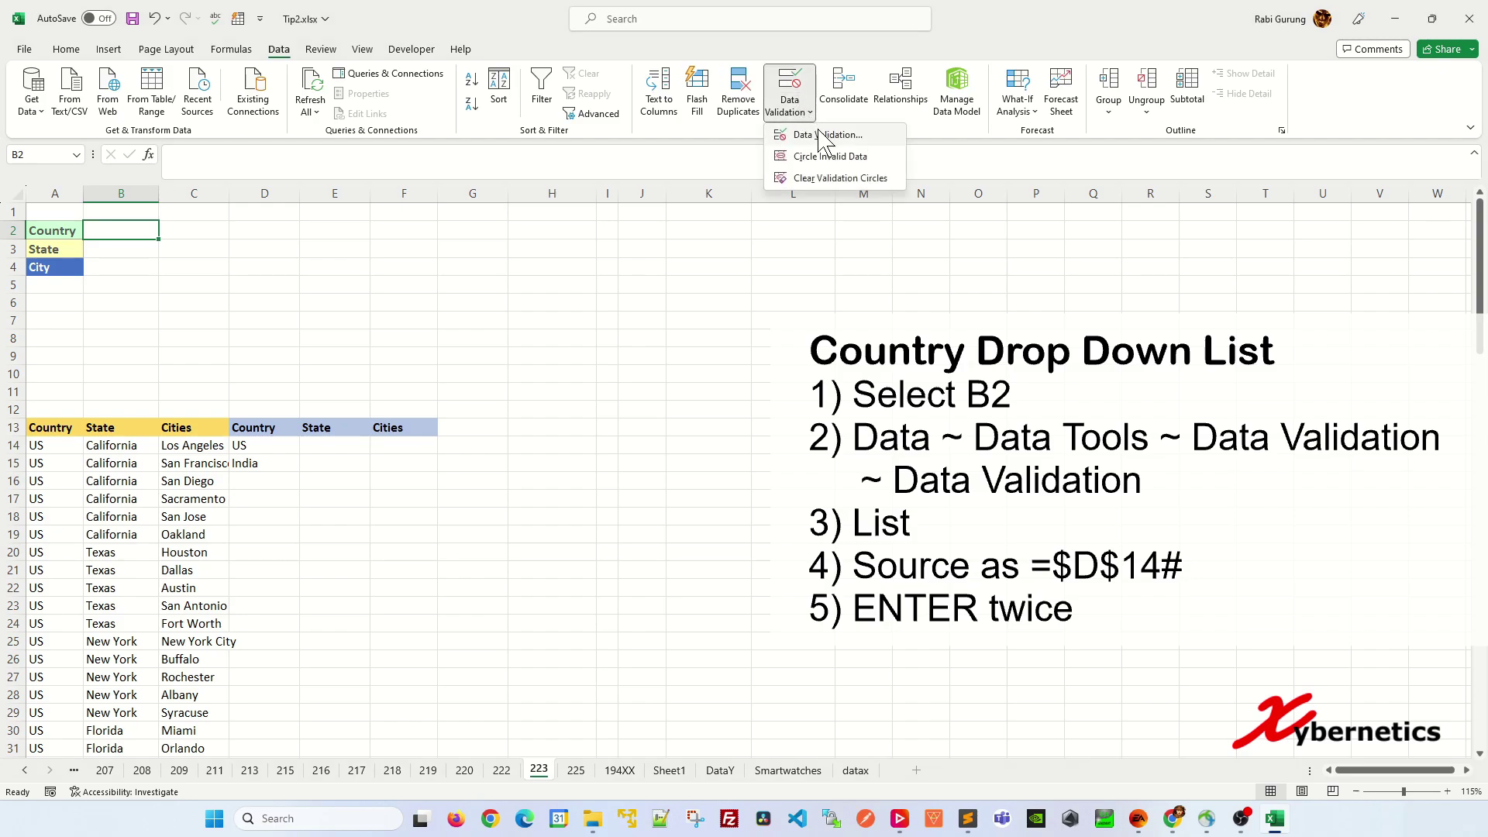
{"action": "left_click", "coordinate": [826, 136]}
{"action": "left_click", "coordinate": [216, 353]}
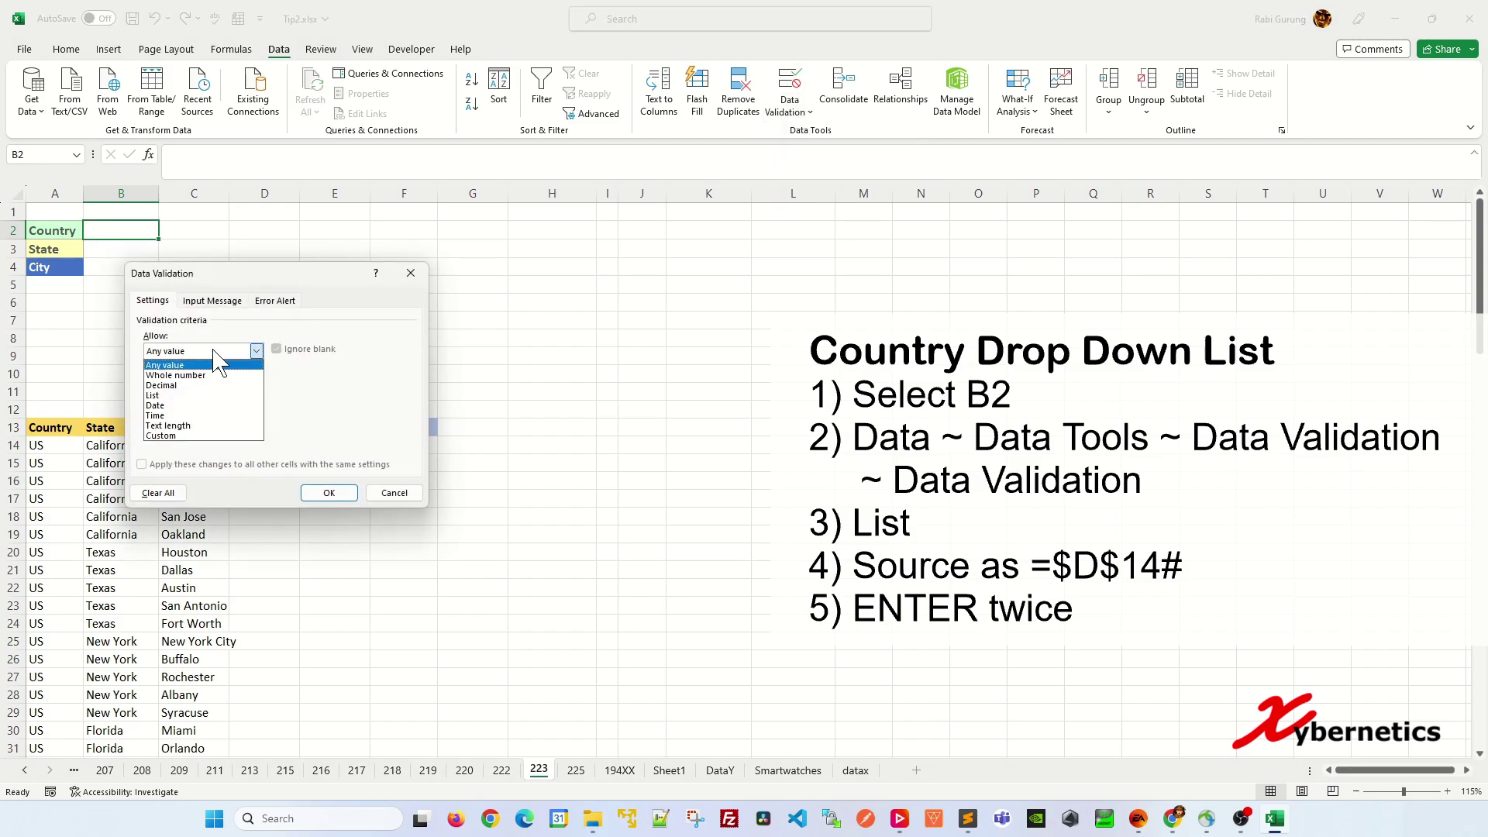
{"action": "key", "text": "l"}
{"action": "key", "text": "Return"}
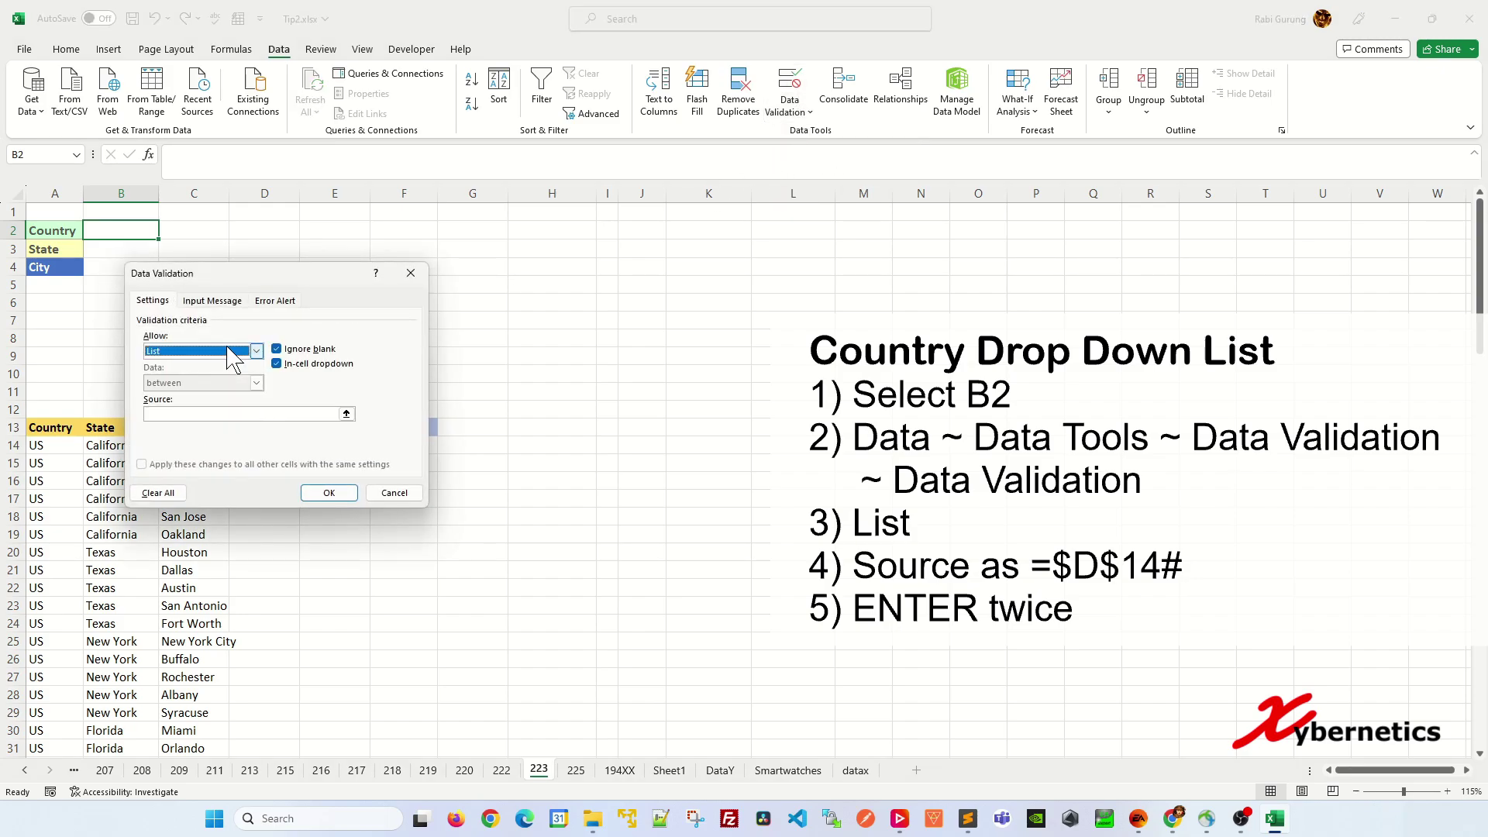
- Set the validation source to the spilled range =$D$14#, apply the rule and check the dropdown in B2
{"action": "left_click", "coordinate": [346, 413]}
{"action": "left_click", "coordinate": [271, 445]}
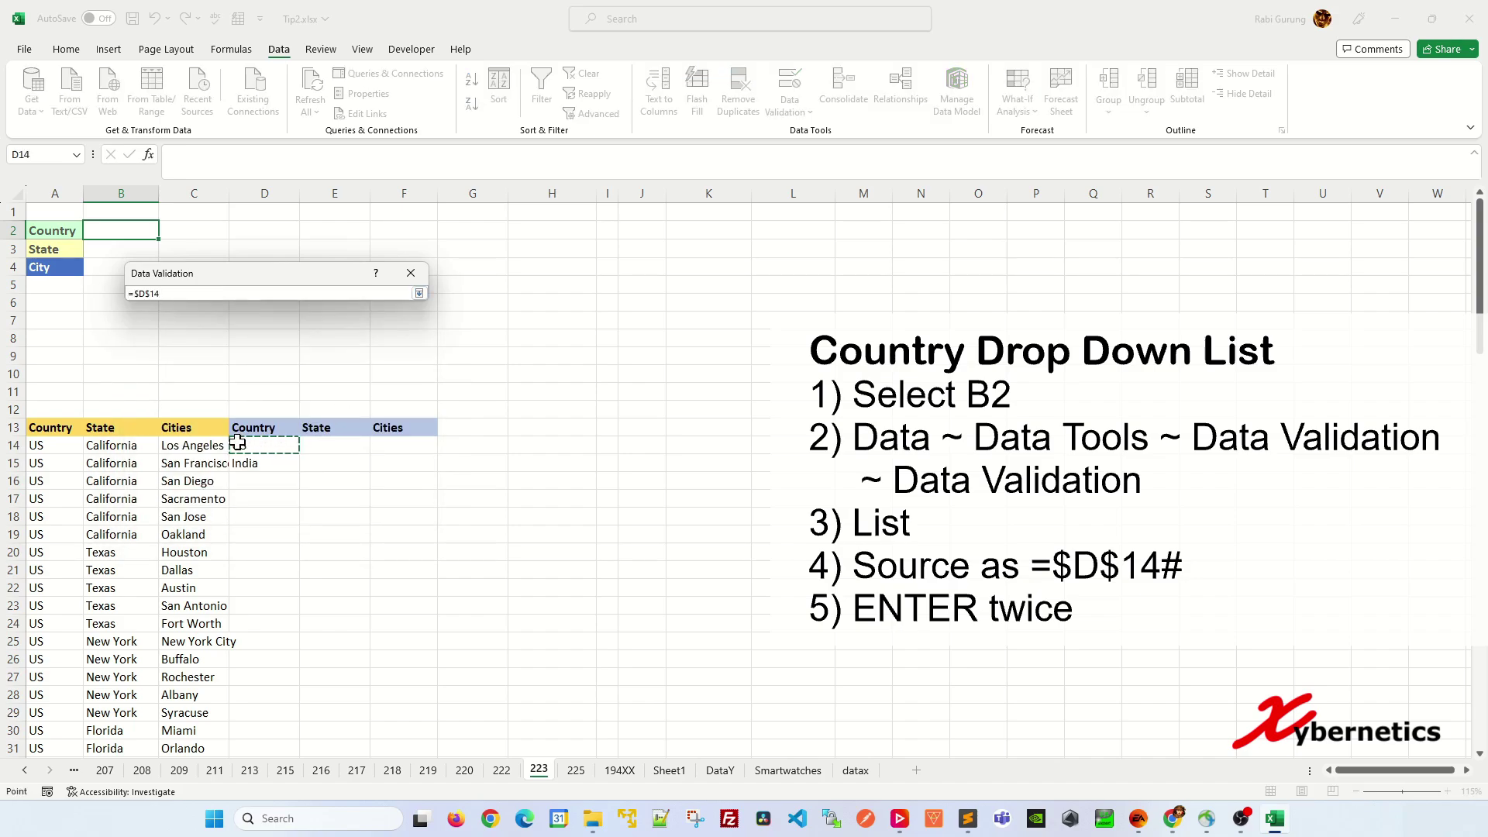
{"action": "left_click", "coordinate": [165, 293]}
{"action": "type", "text": "#"}
{"action": "key", "text": "Return"}
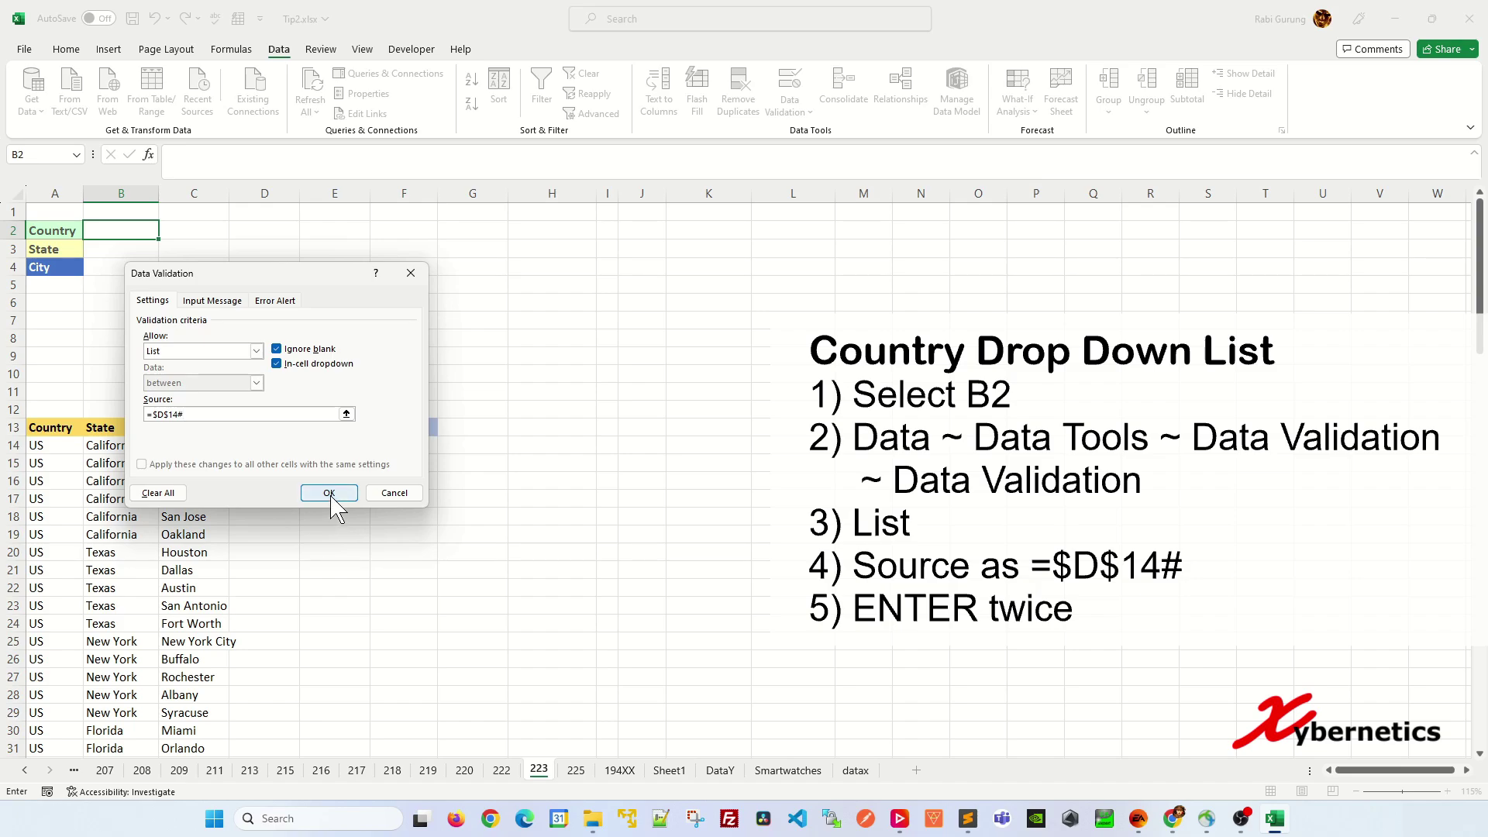
{"action": "left_click", "coordinate": [330, 495]}
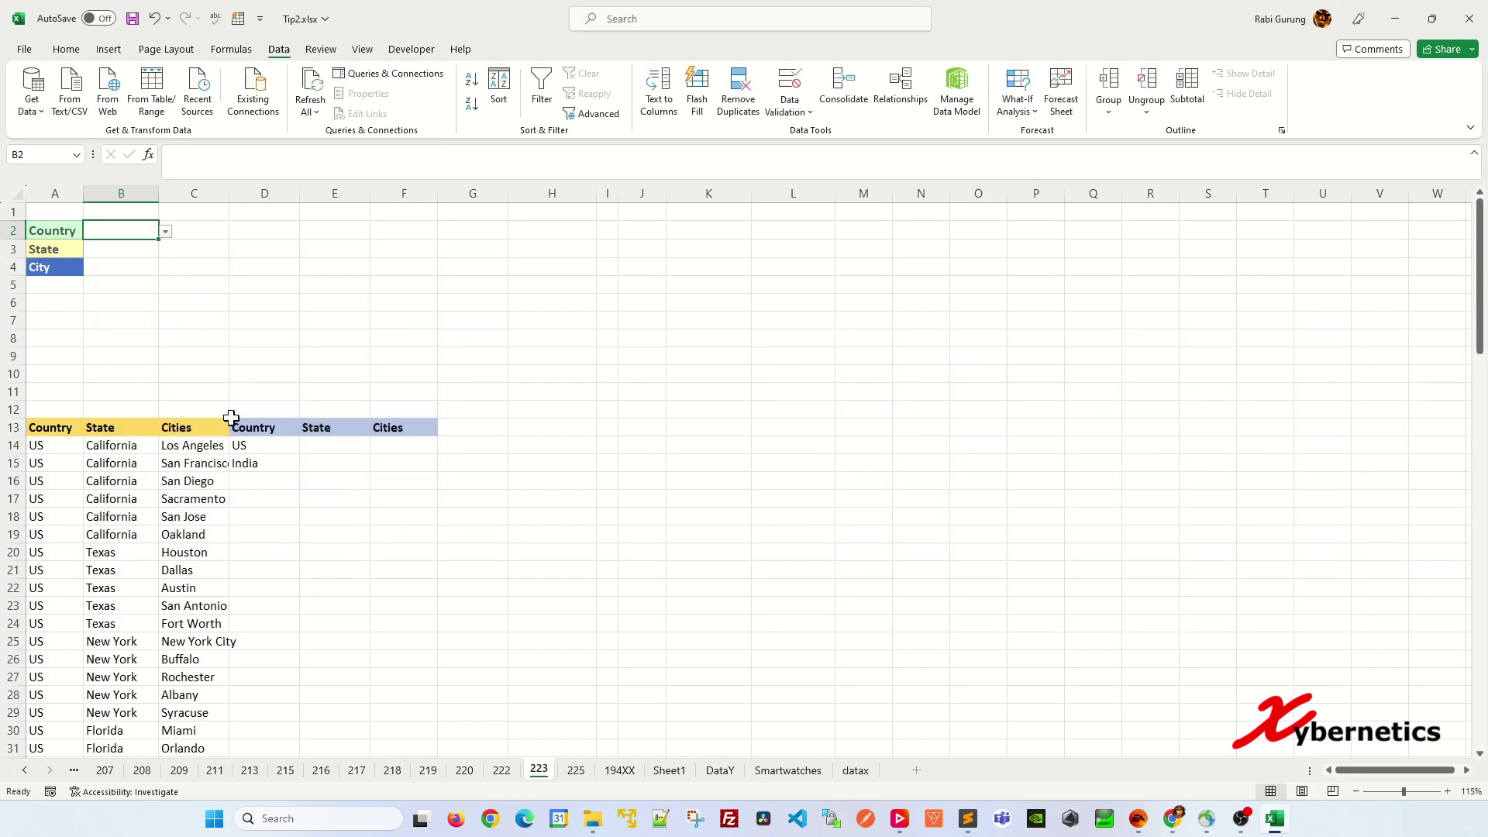
{"action": "left_click", "coordinate": [166, 232]}
{"action": "key", "text": "Escape"}
- Change the country in A23 to China to test the dynamic country list
{"action": "left_click", "coordinate": [48, 602]}
{"action": "type", "text": "Cha"}
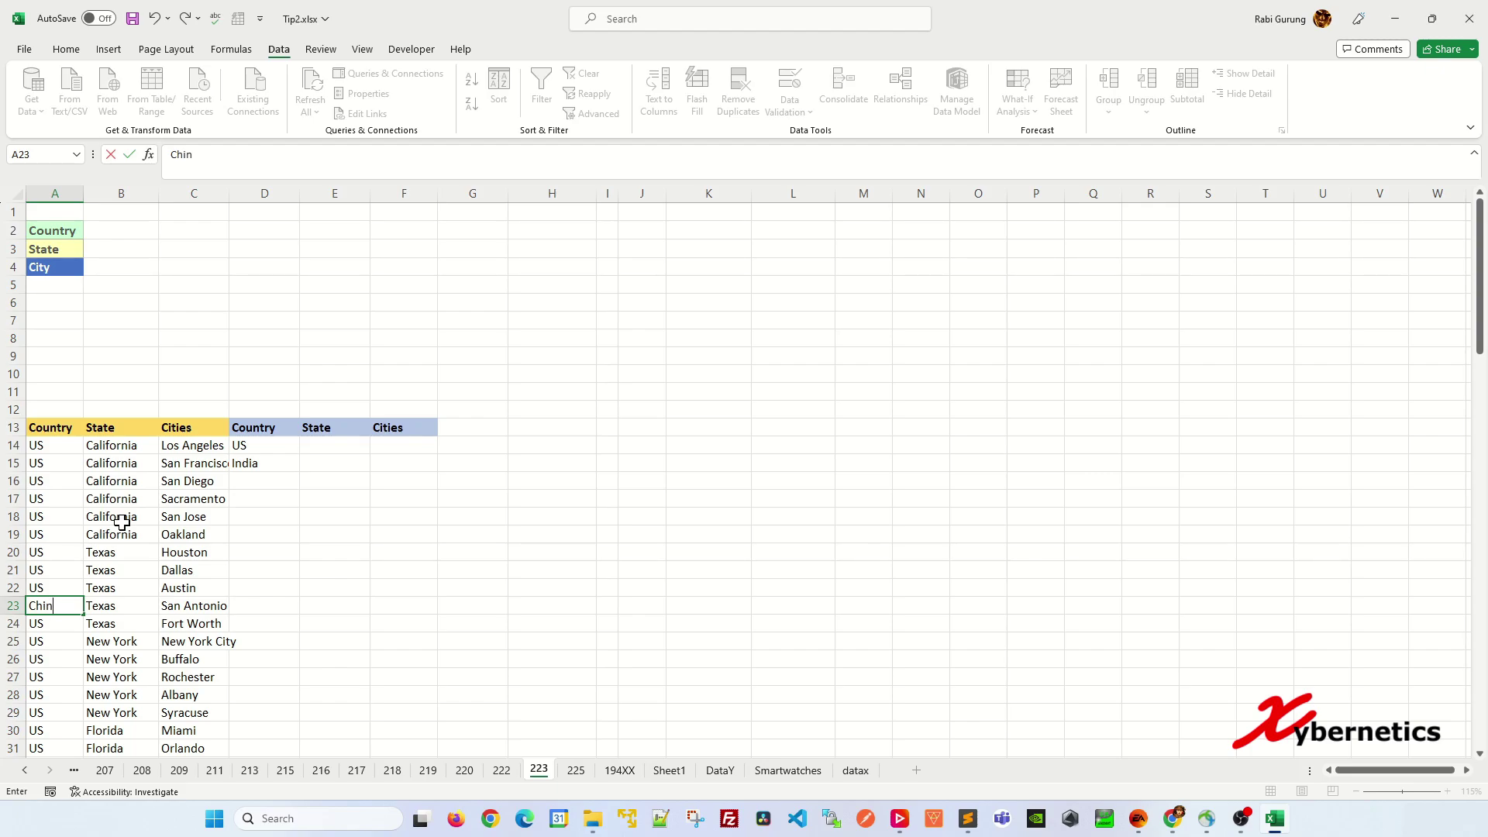
{"action": "key", "text": "Return"}
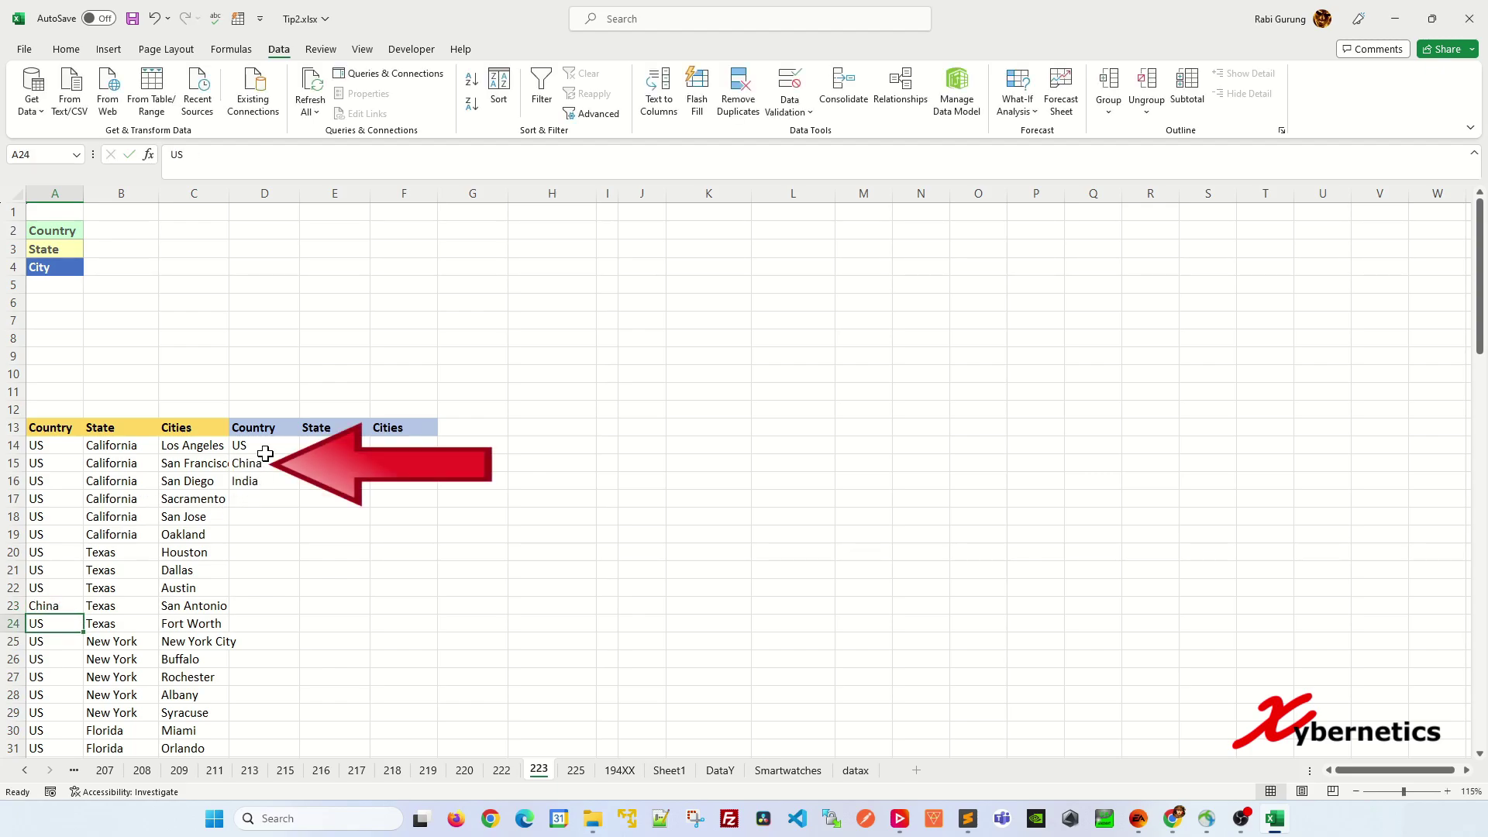
- Examine the spilled country list in column D, the dropdown options in B2 and the cell's data validation source
{"action": "left_click_drag", "start_coordinate": [265, 448], "coordinate": [269, 485]}
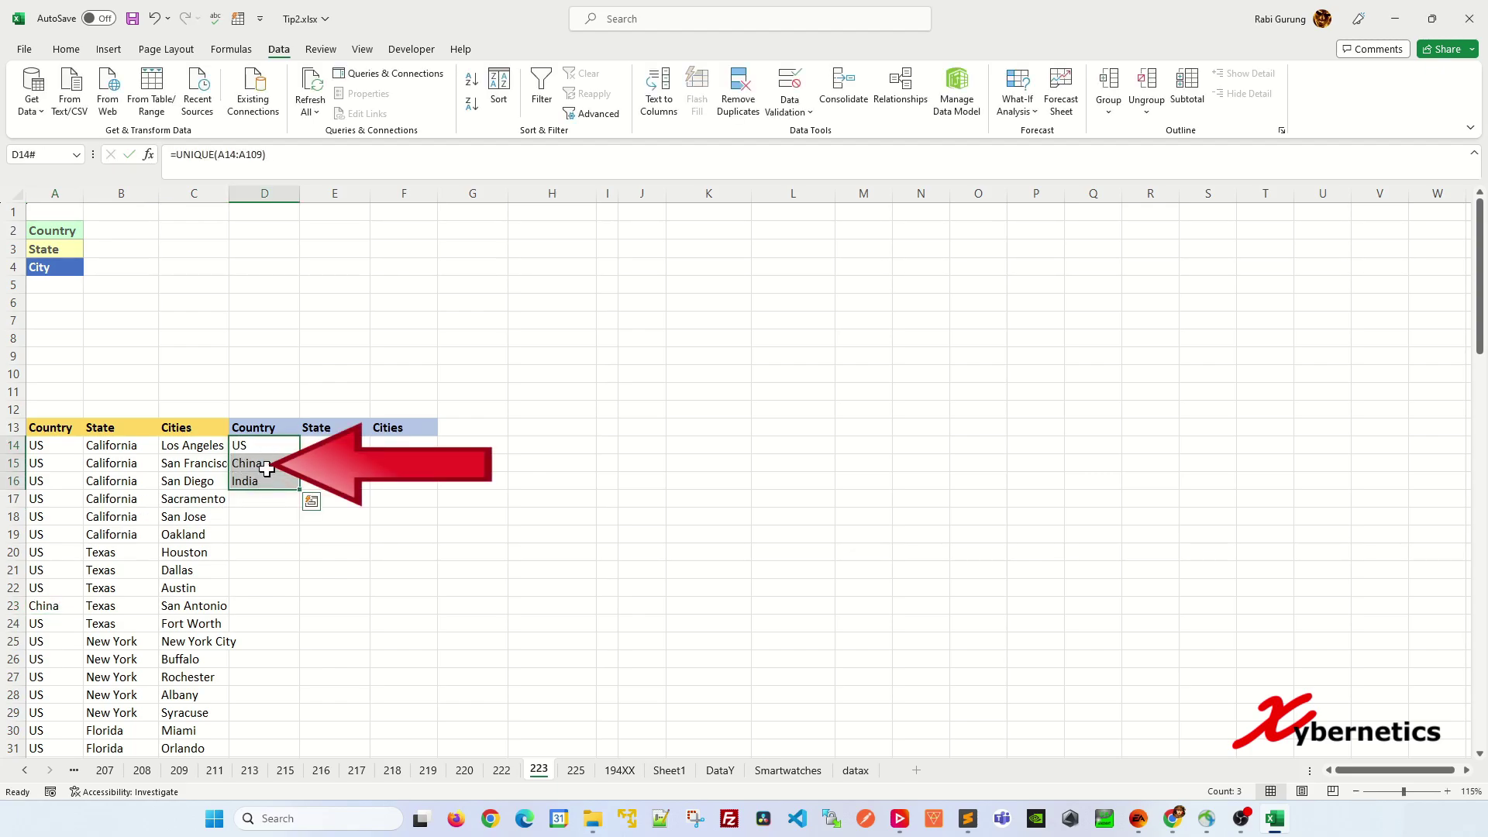
{"action": "left_click", "coordinate": [258, 461]}
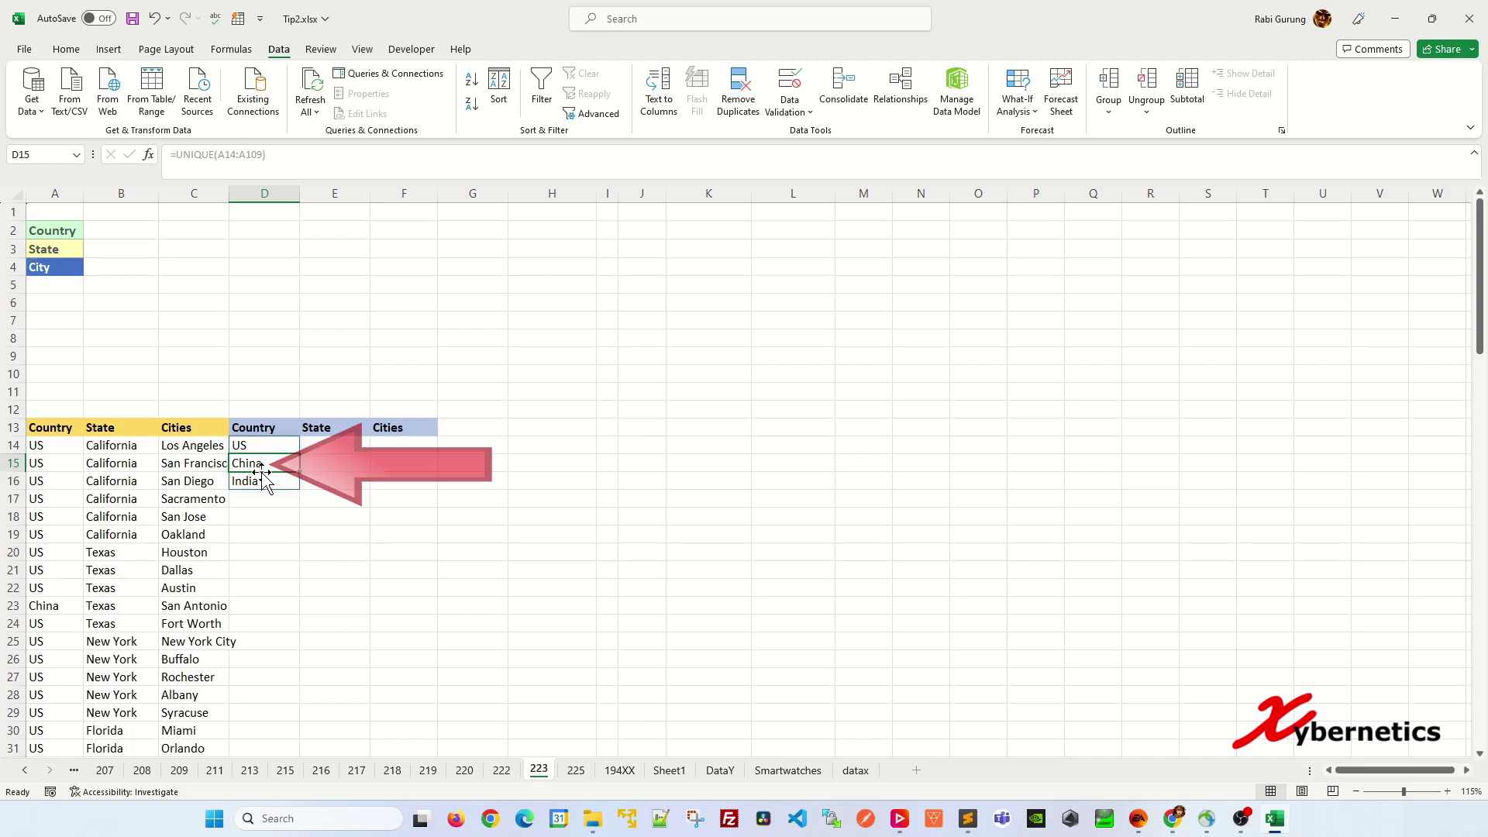
{"action": "left_click", "coordinate": [137, 233]}
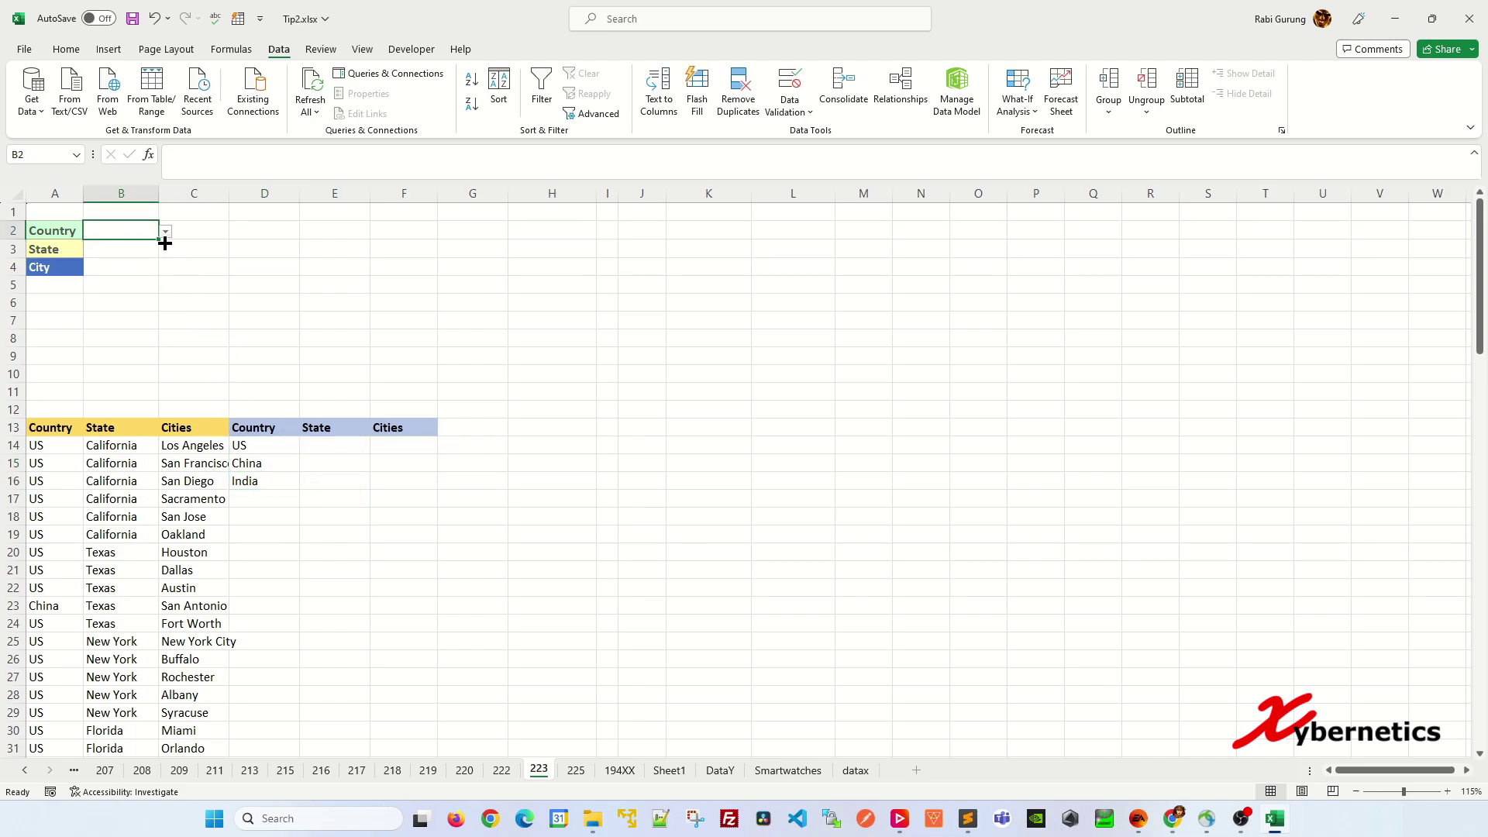
{"action": "left_click", "coordinate": [166, 231]}
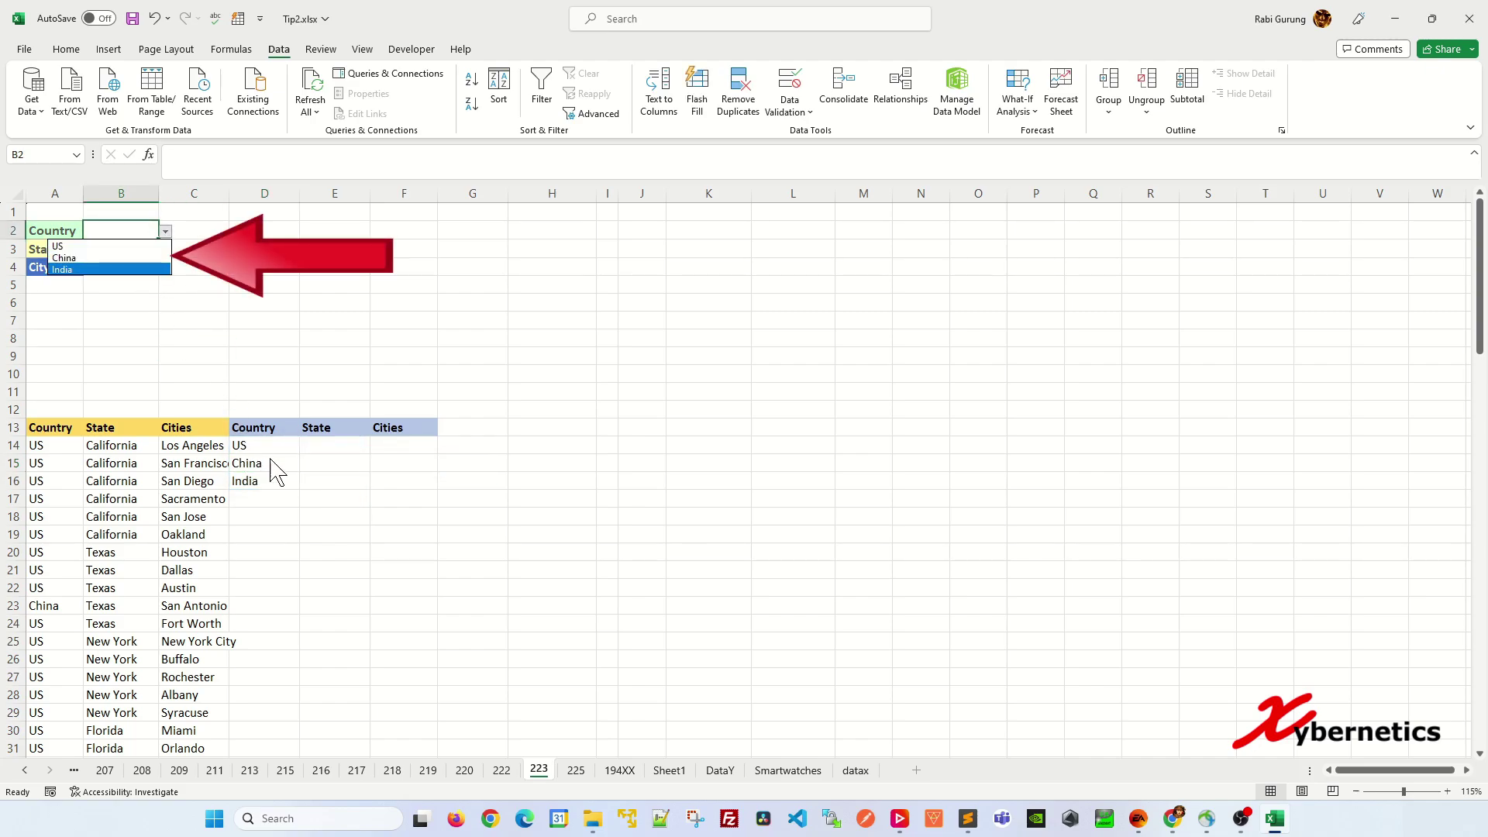
{"action": "key", "text": "Escape"}
{"action": "left_click", "coordinate": [789, 108]}
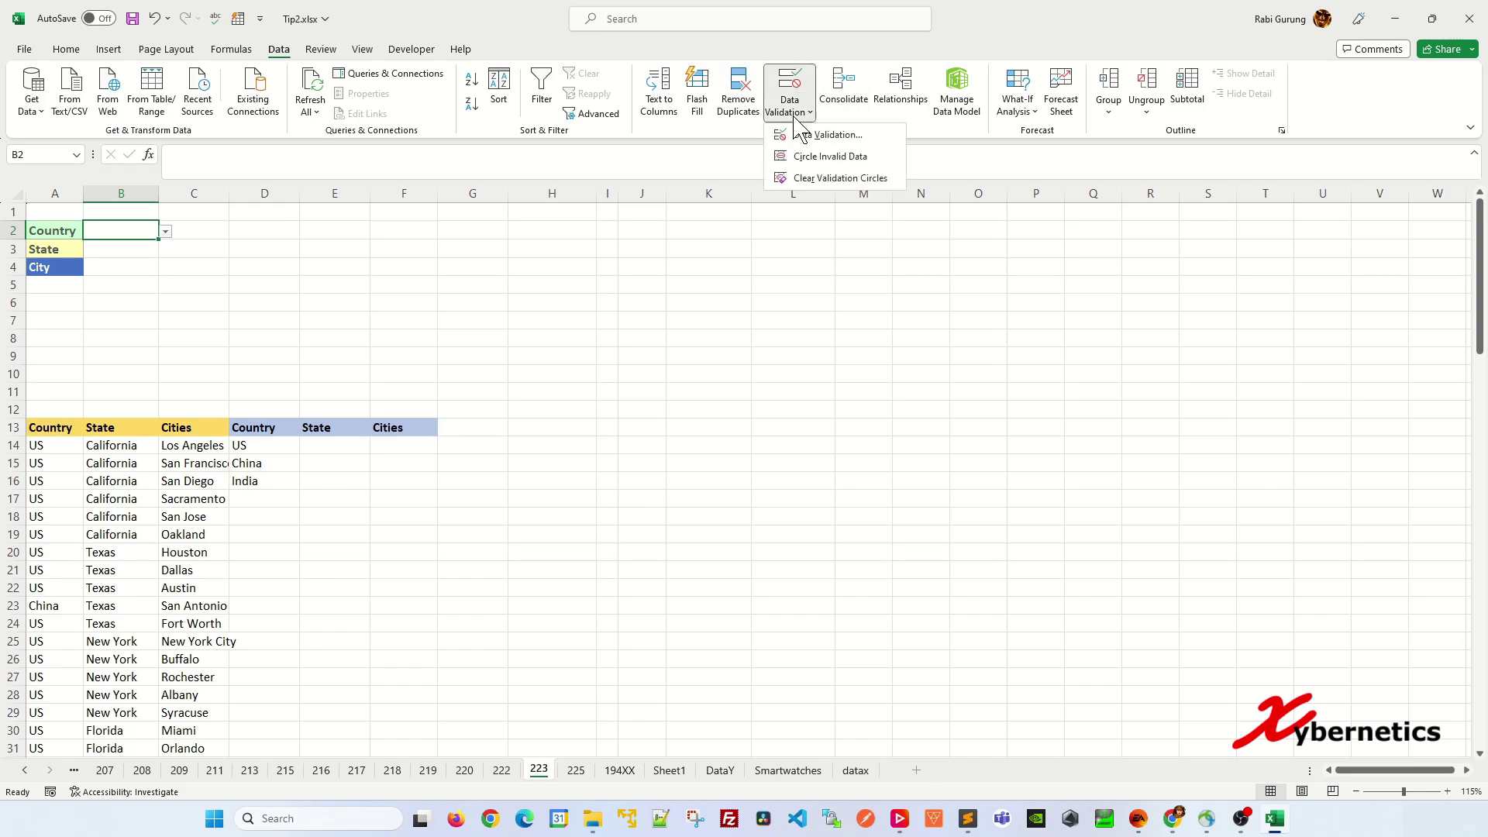
{"action": "left_click", "coordinate": [833, 139]}
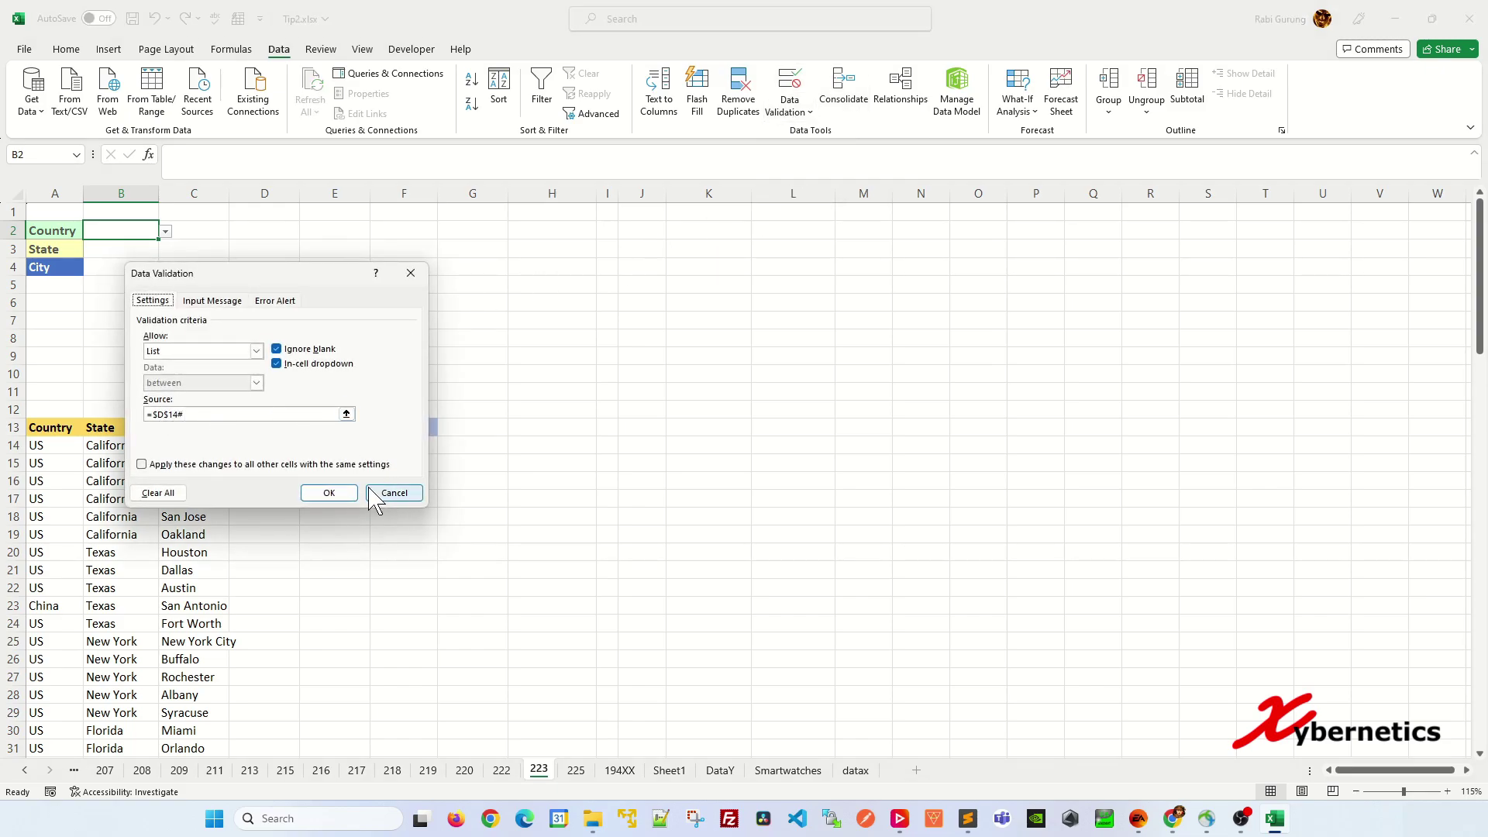
{"action": "left_click", "coordinate": [392, 492]}
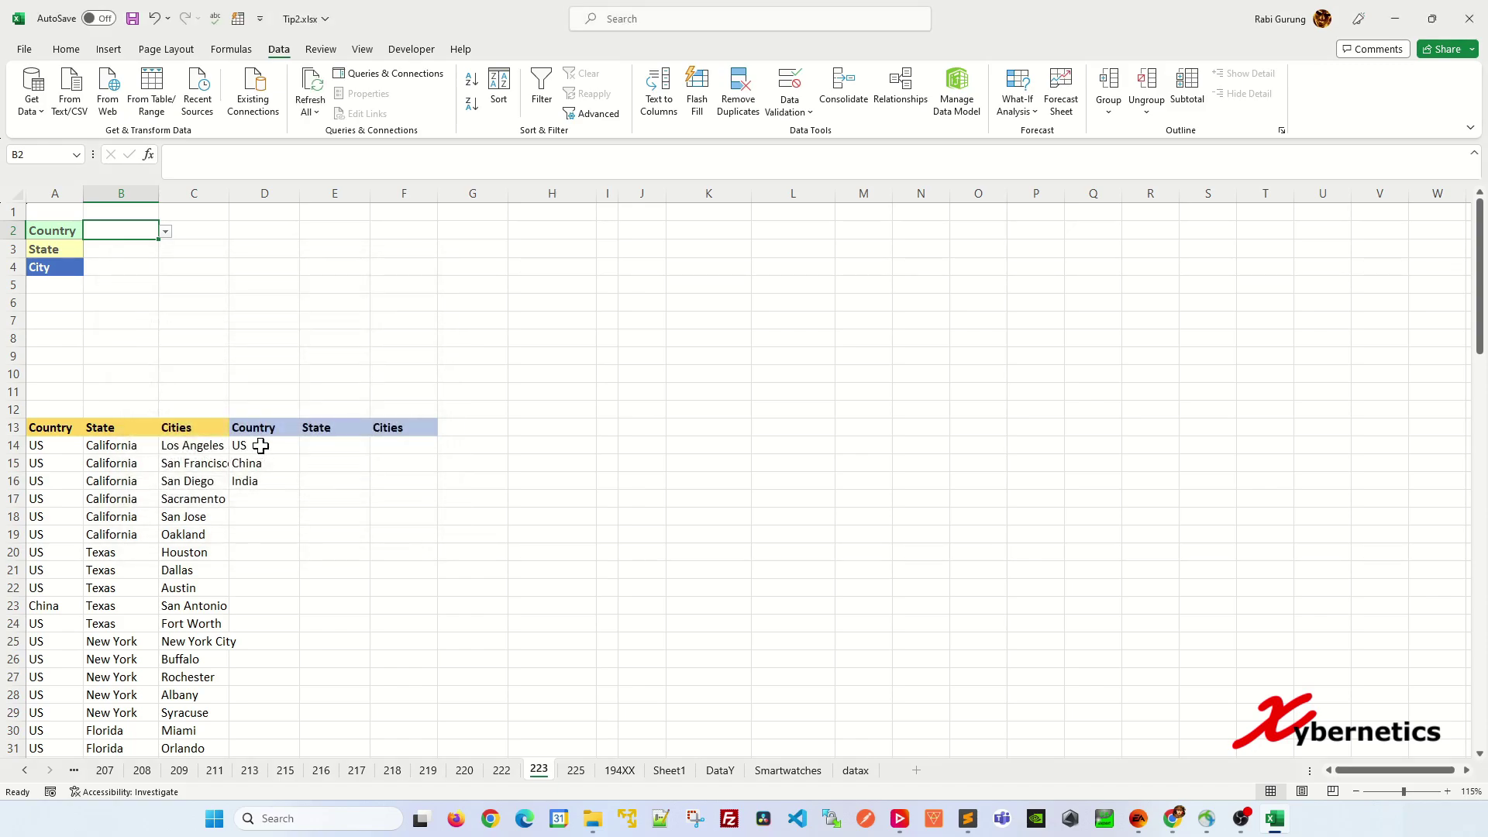
- Restore the country in A23 to US
{"action": "left_click", "coordinate": [54, 606]}
{"action": "type", "text": "US"}
{"action": "key", "text": "Return"}
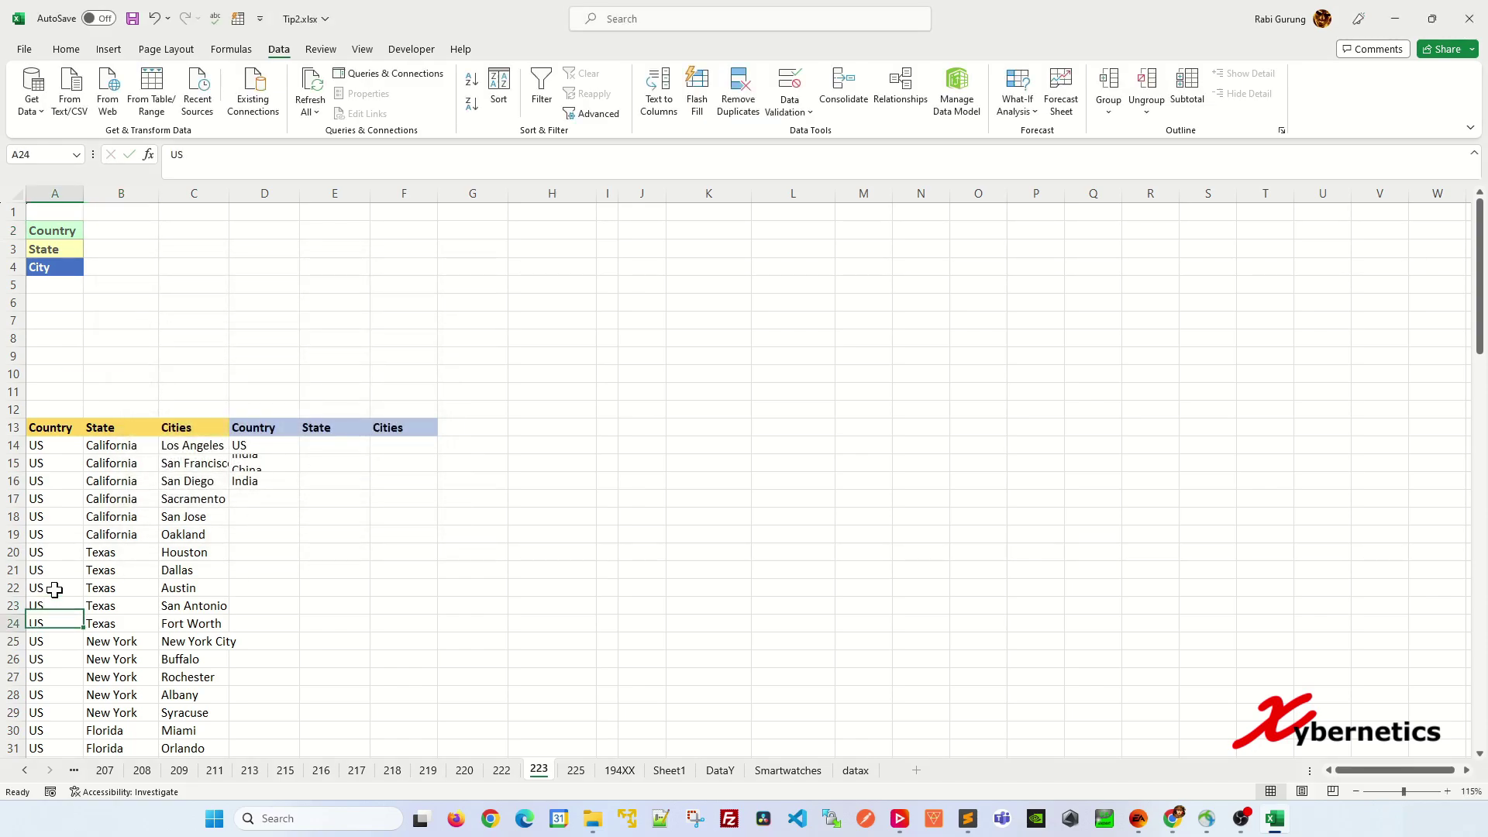
- Choose US as the country in B2 from its dropdown list
{"action": "left_click", "coordinate": [108, 231]}
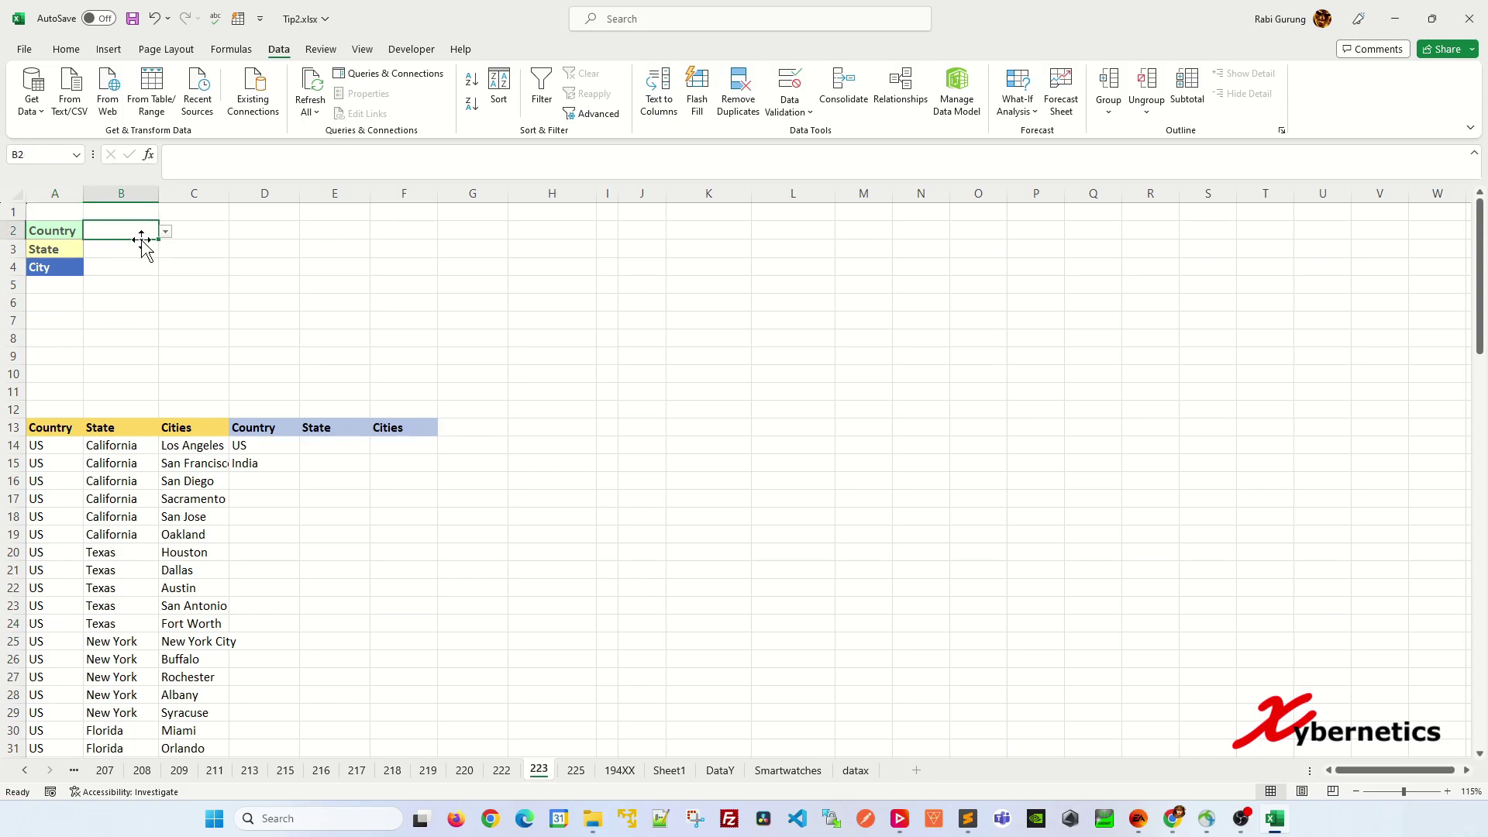
{"action": "left_click", "coordinate": [166, 231]}
{"action": "left_click", "coordinate": [125, 247]}
{"action": "left_click", "coordinate": [243, 354]}
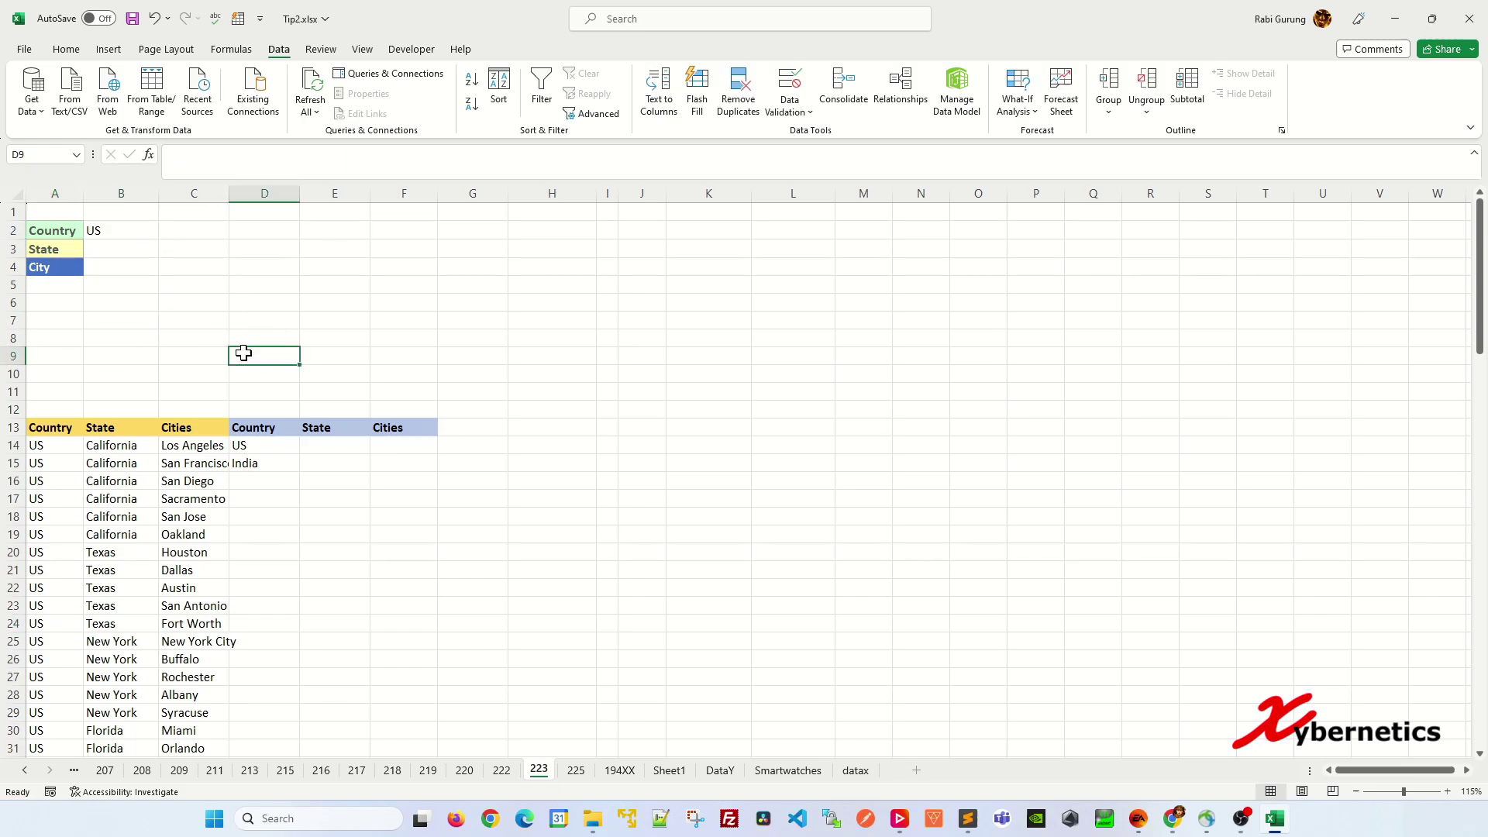
- Start a FILTER formula in E14 with the country and state data A14:B109 as its array
{"action": "left_click", "coordinate": [331, 448]}
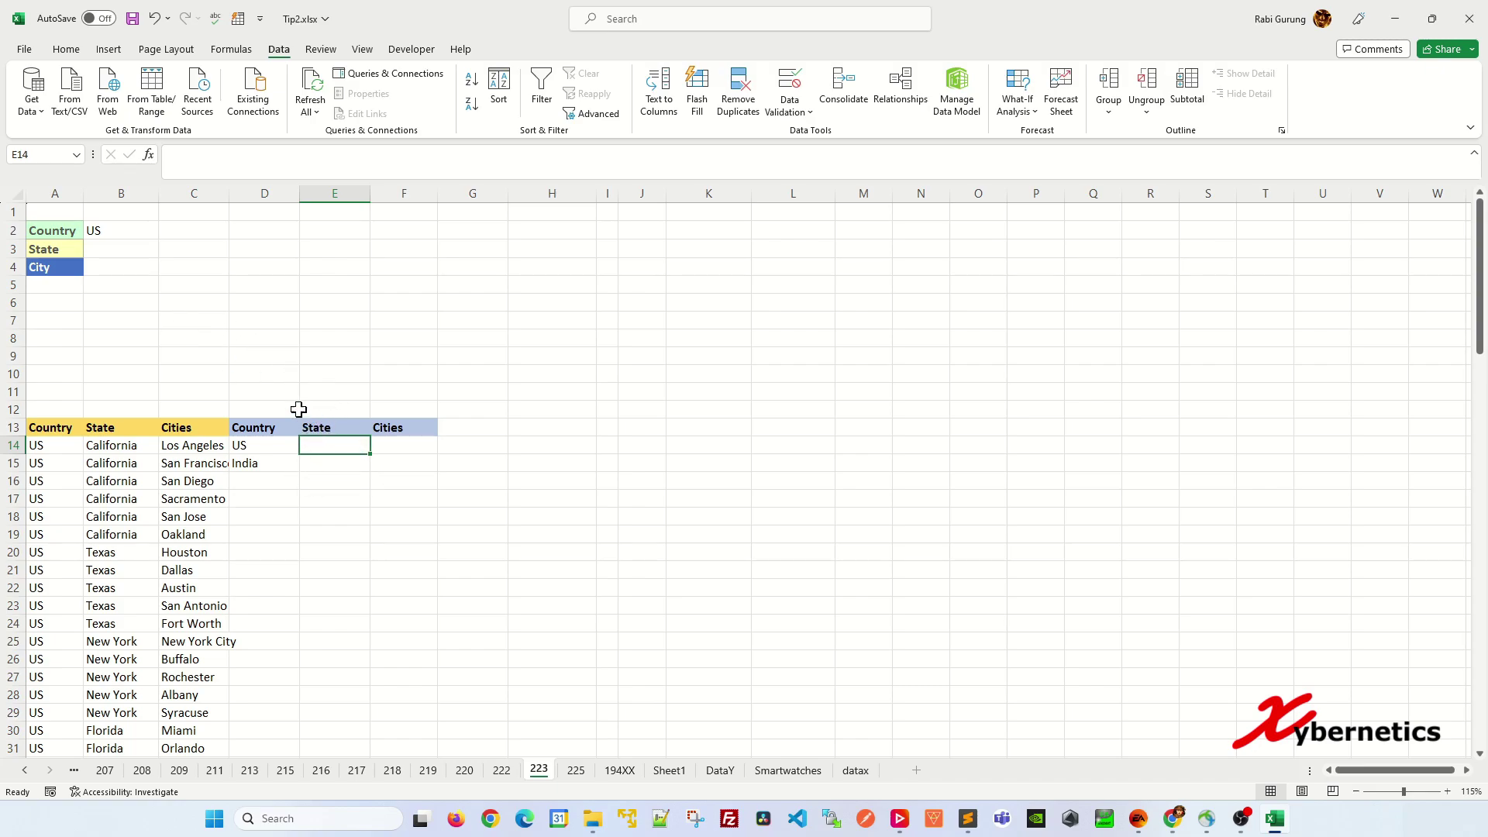
{"action": "type", "text": "=F"}
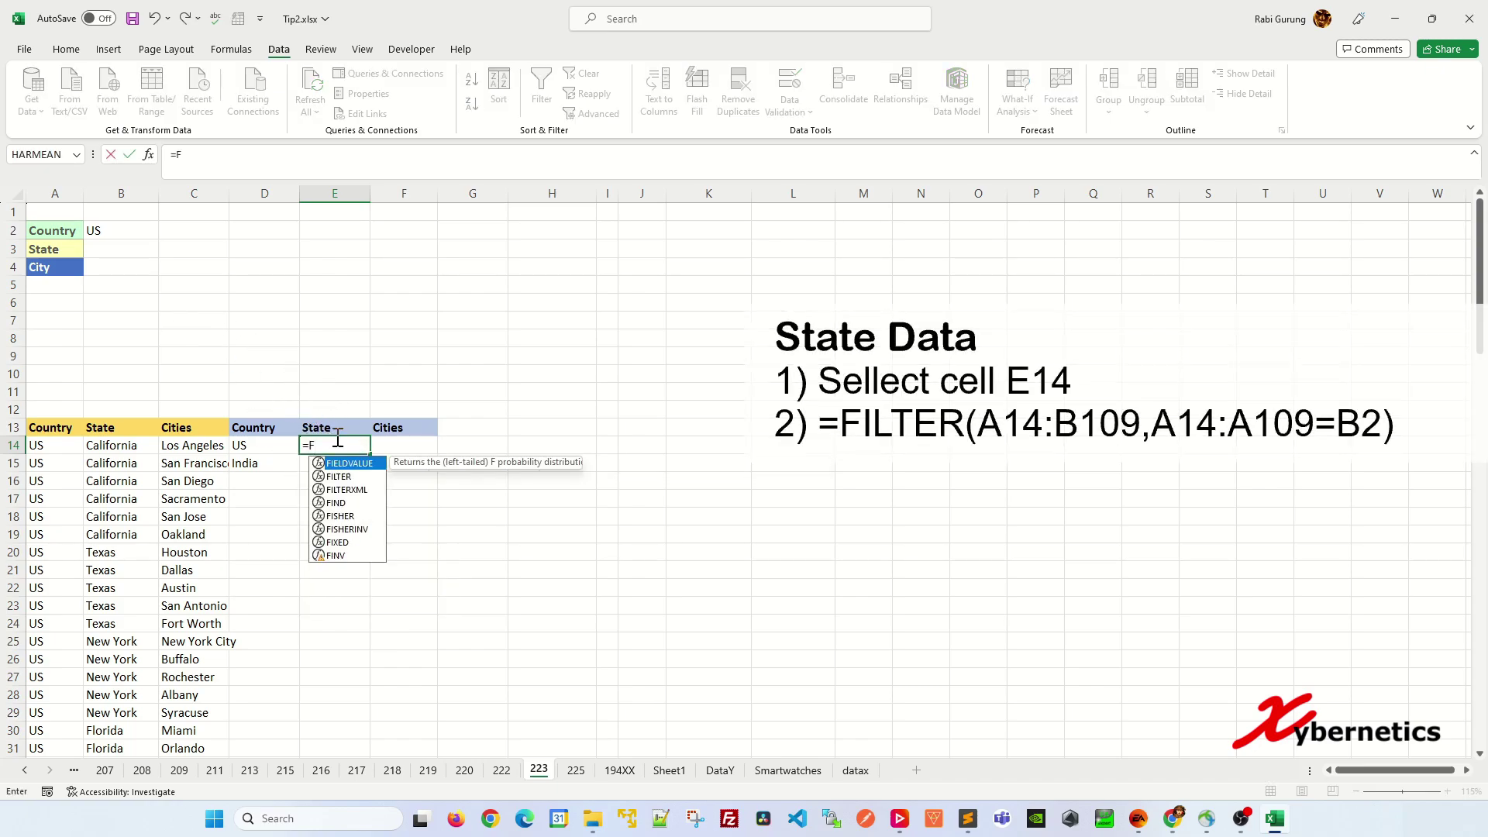
{"action": "type", "text": "ILTER("}
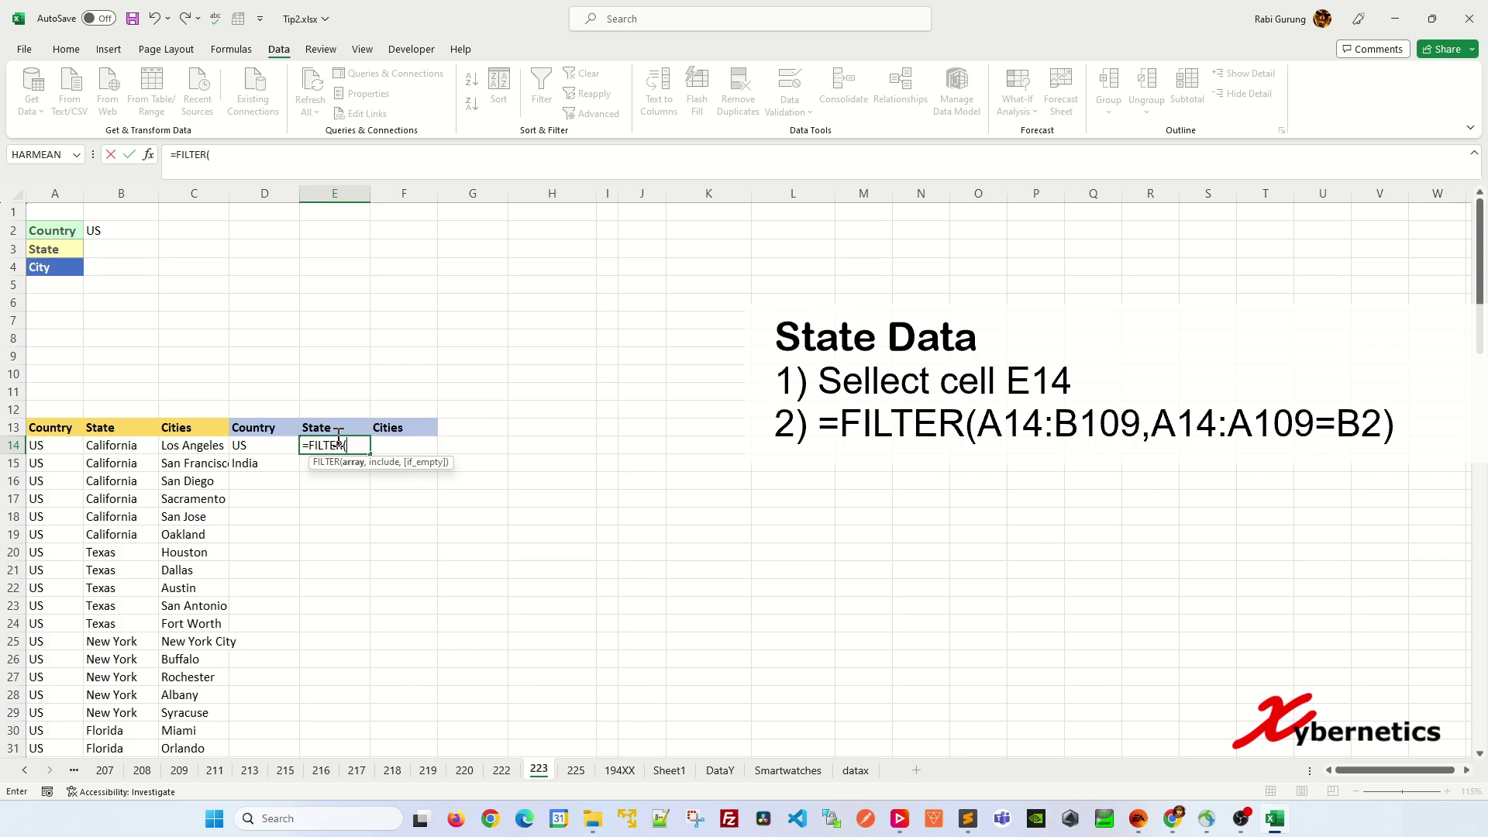
{"action": "left_click_drag", "start_coordinate": [53, 450], "coordinate": [125, 447]}
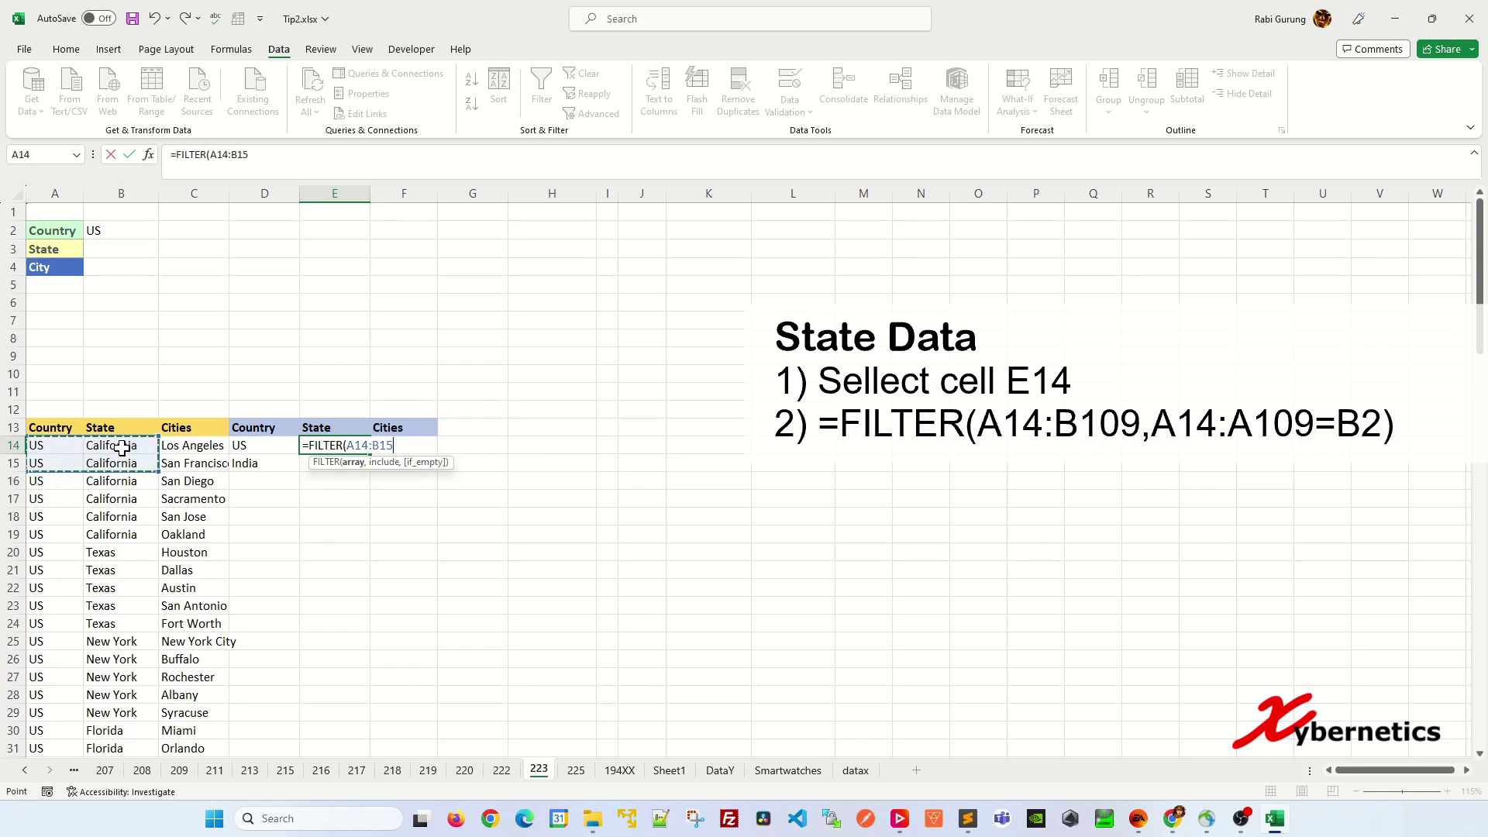
{"action": "key", "text": "ctrl+shift+Down"}
{"action": "scroll", "coordinate": [342, 355], "scroll_direction": "up", "scroll_amount": 20}
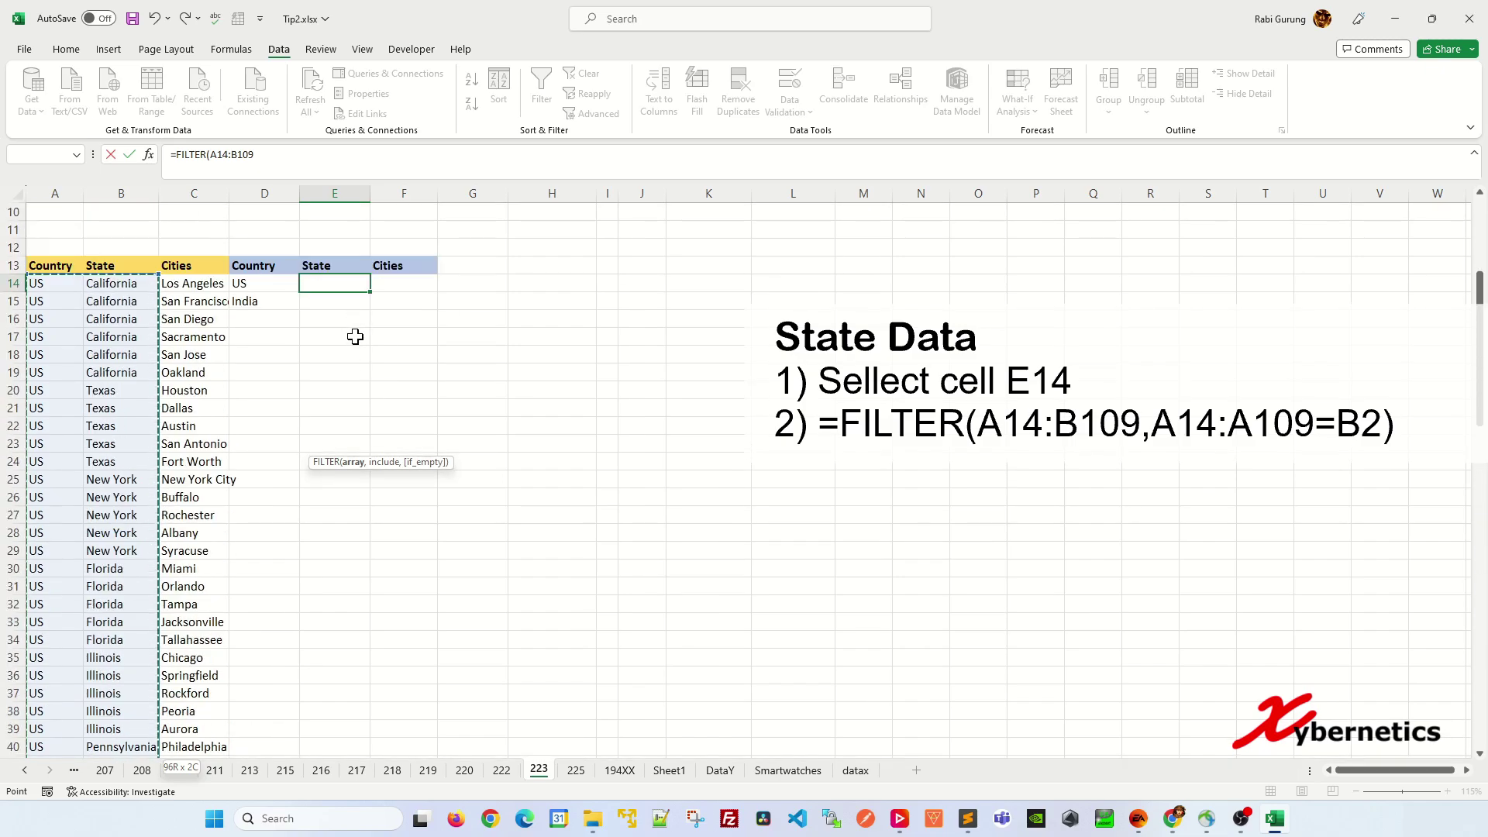
{"action": "scroll", "coordinate": [355, 336], "scroll_direction": "up", "scroll_amount": 3}
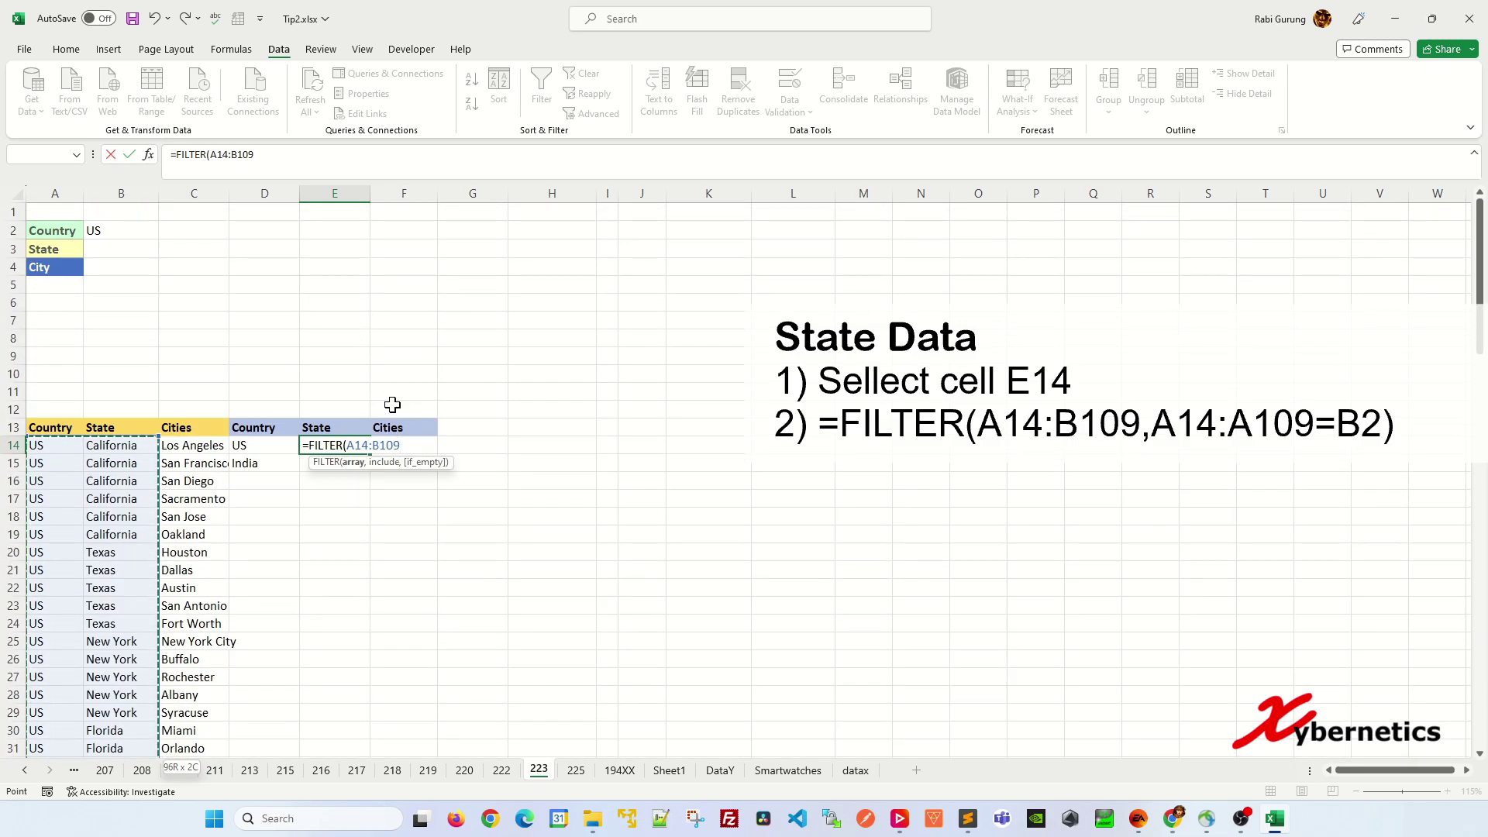
{"action": "type", "text": ","}
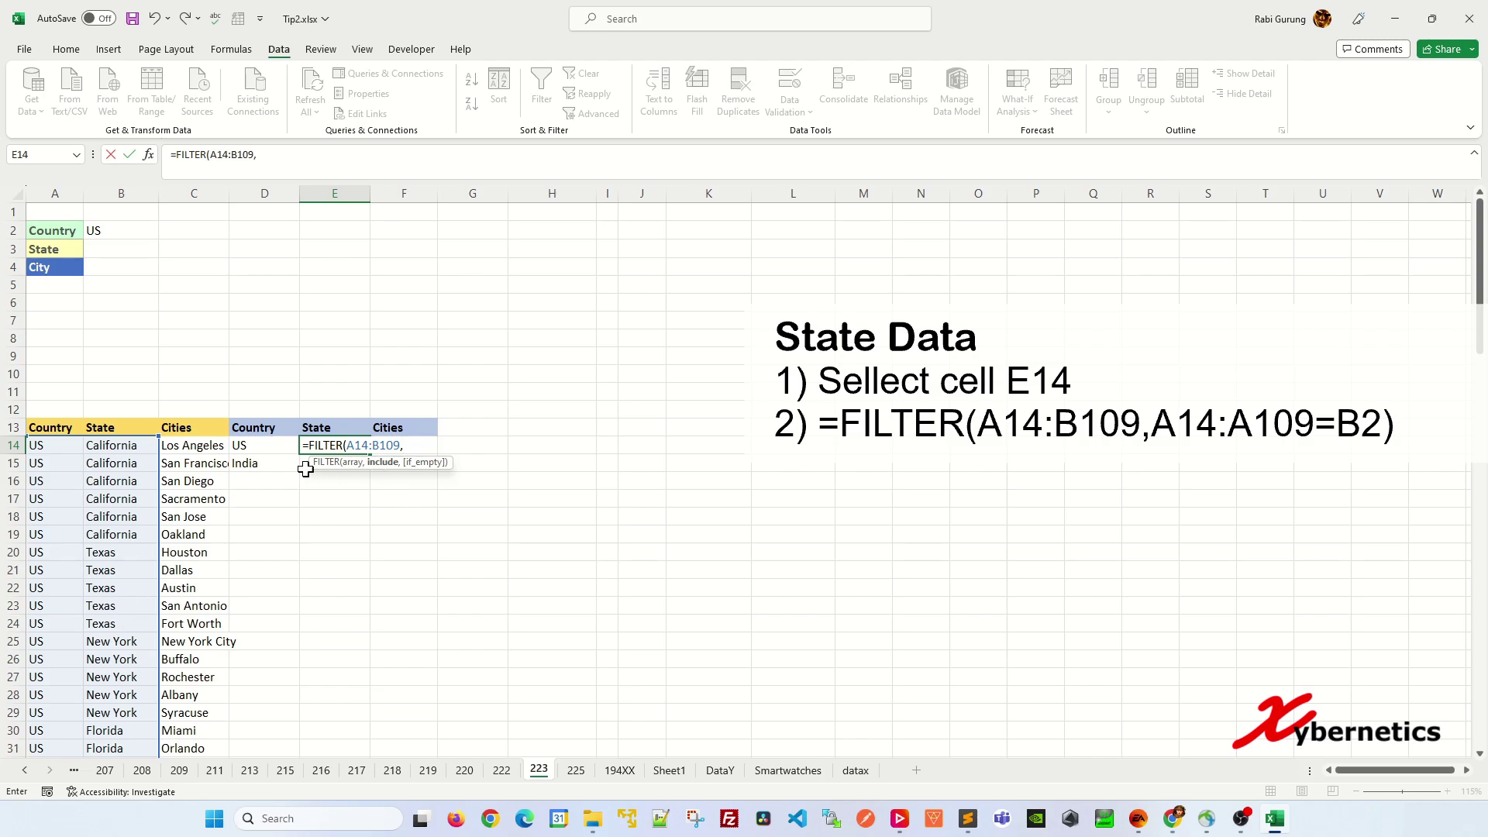
- Complete the FILTER formula in E14 with the condition A14:A109=B2 and enter it
{"action": "left_click", "coordinate": [61, 446]}
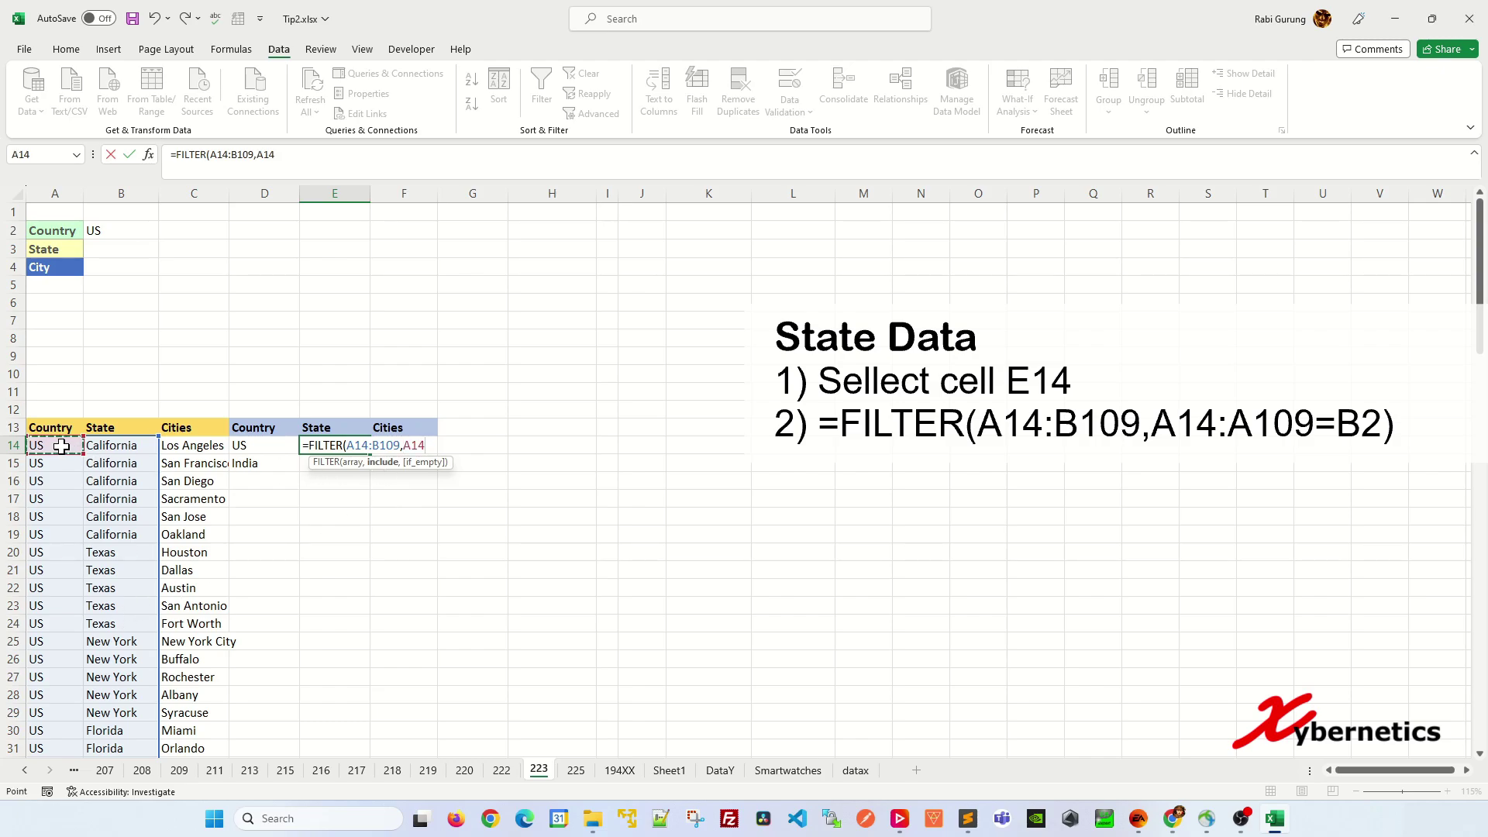
{"action": "key", "text": "ctrl+shift+Down"}
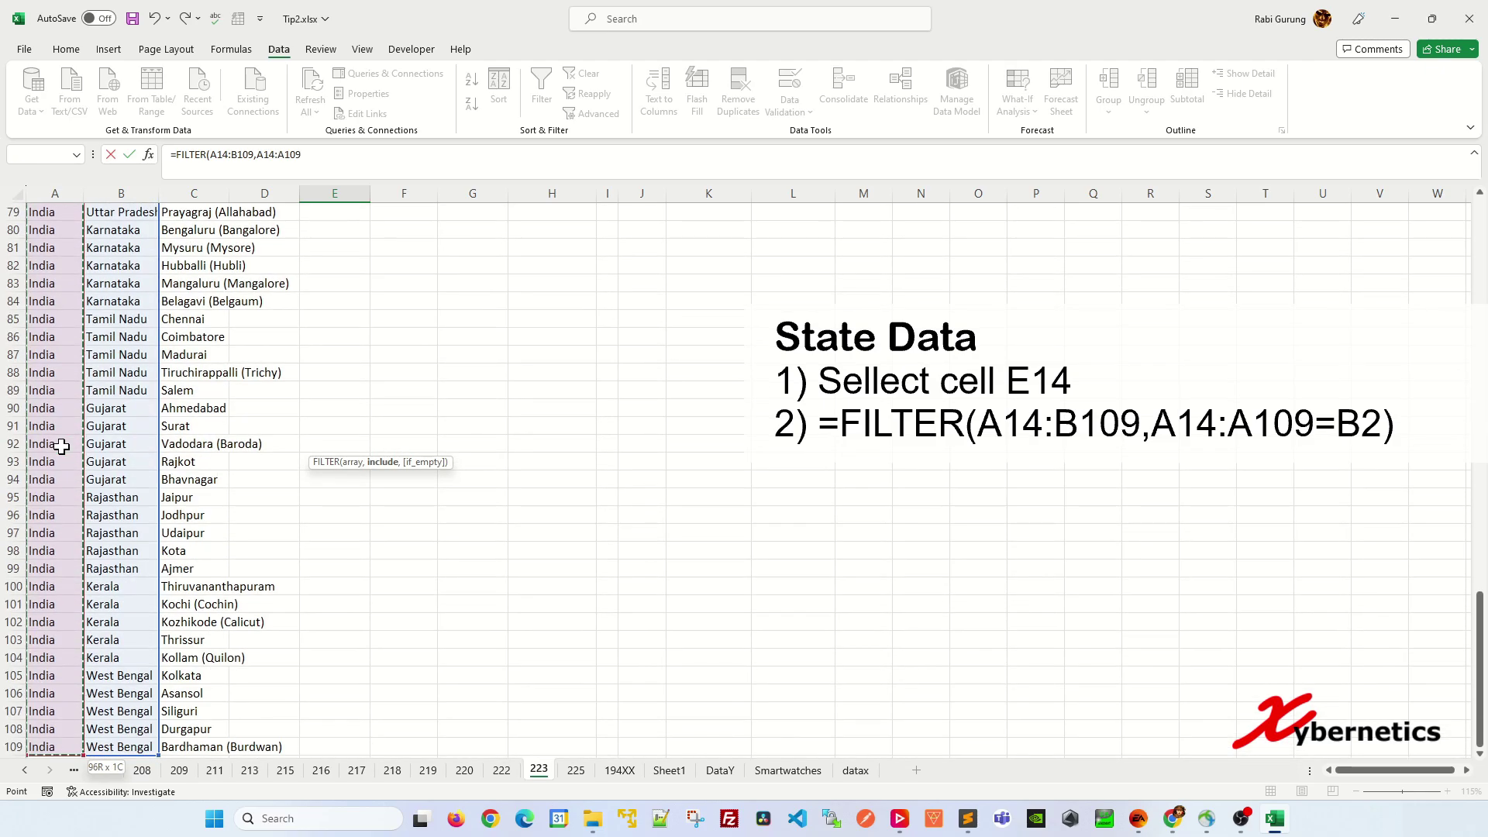
{"action": "left_click", "coordinate": [314, 154]}
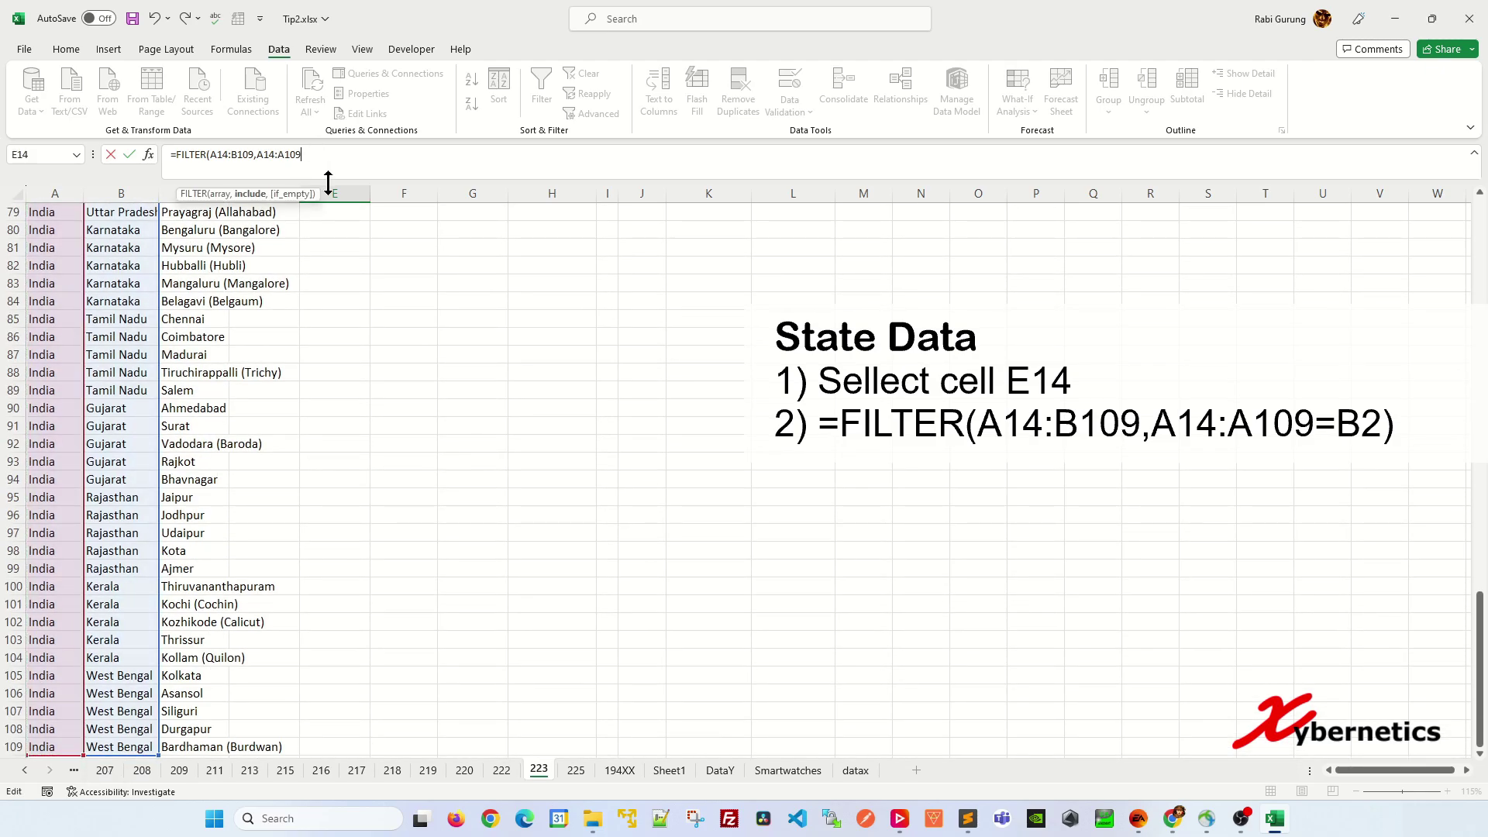
{"action": "scroll", "coordinate": [378, 279], "scroll_direction": "up", "scroll_amount": 7}
{"action": "scroll", "coordinate": [378, 279], "scroll_direction": "up", "scroll_amount": 19}
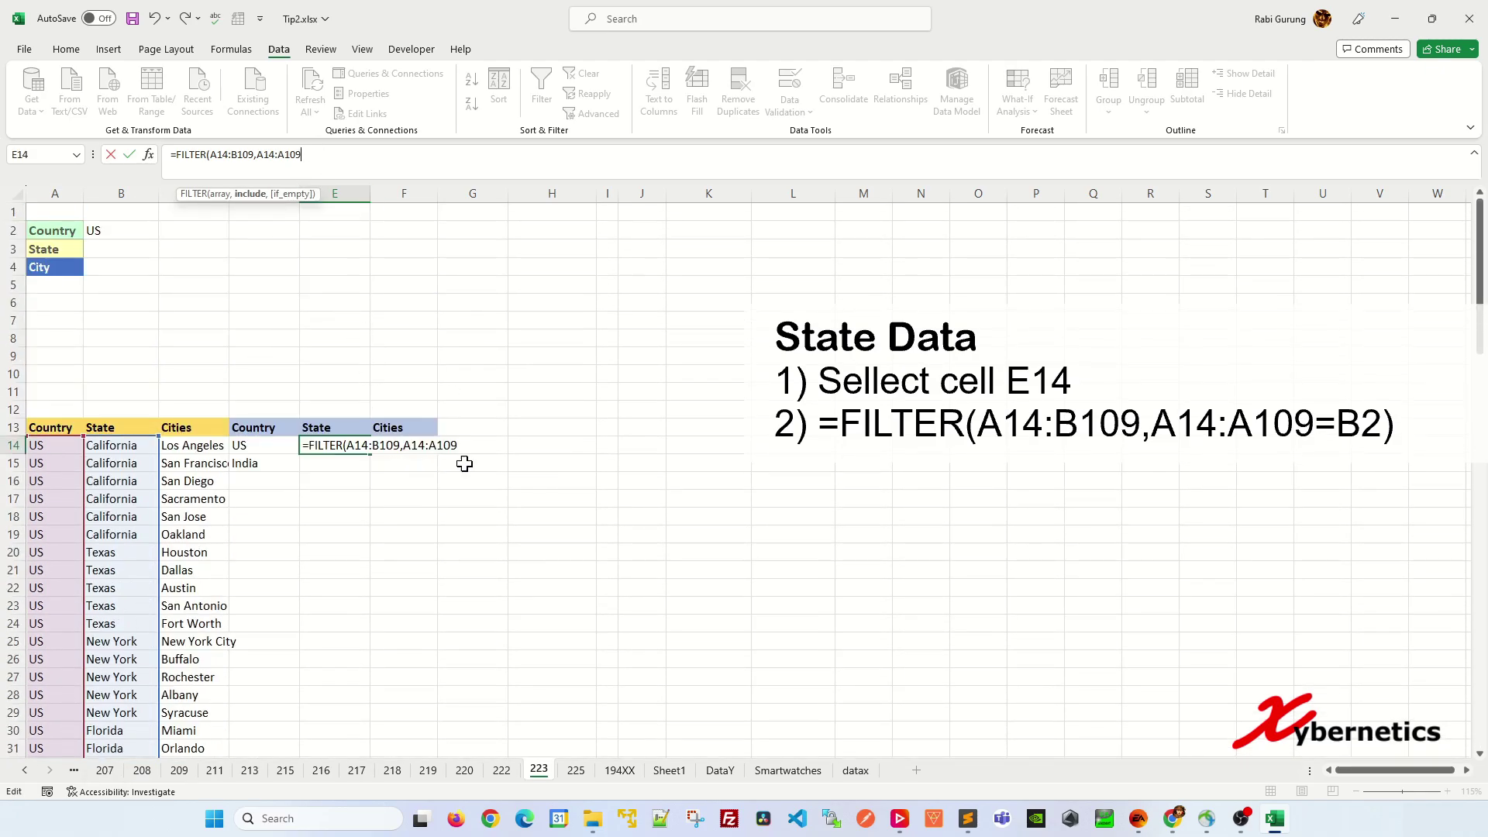
{"action": "left_click", "coordinate": [462, 446]}
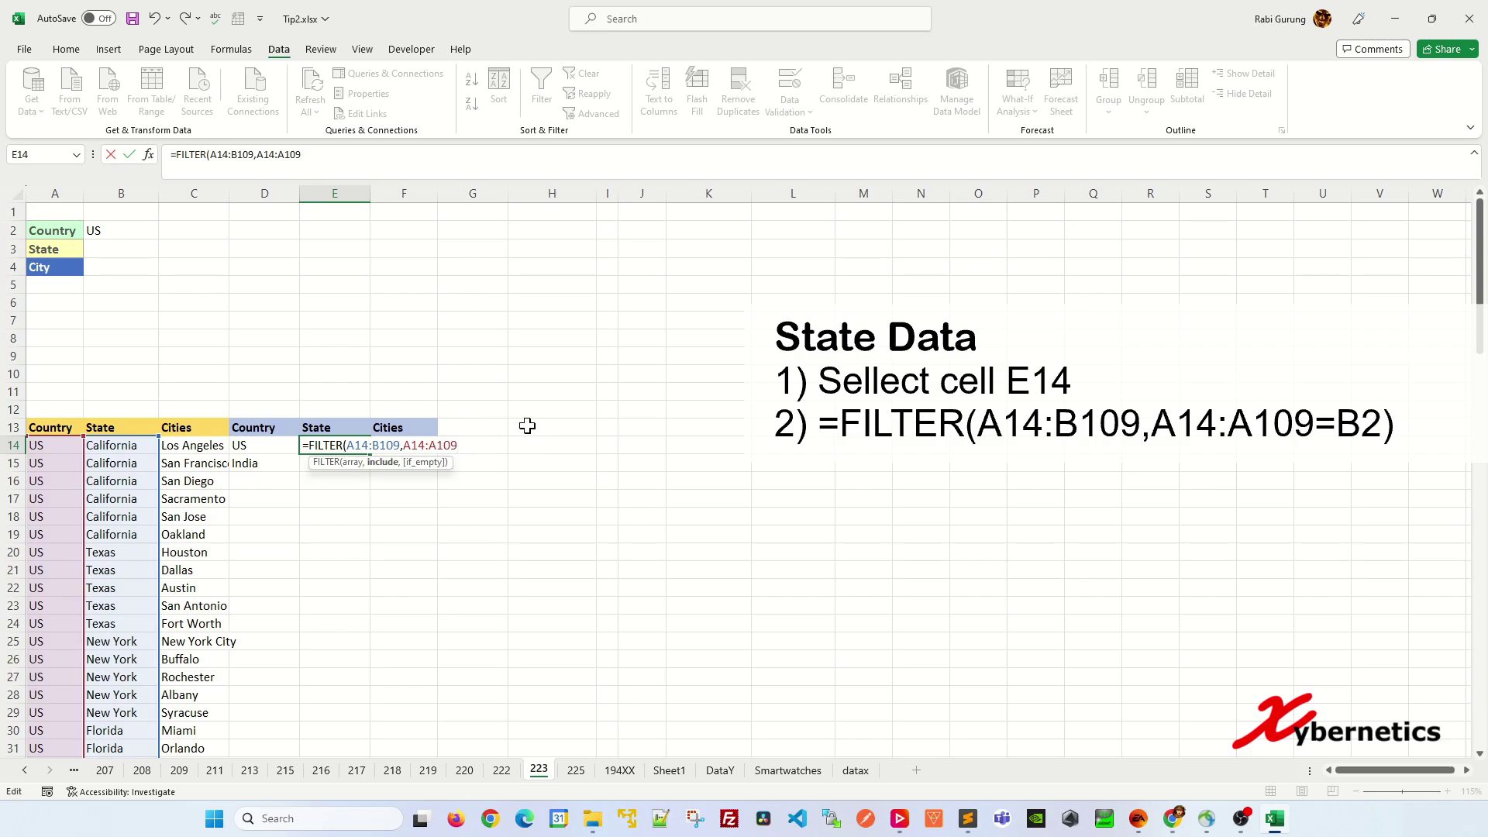
{"action": "left_click", "coordinate": [122, 229]}
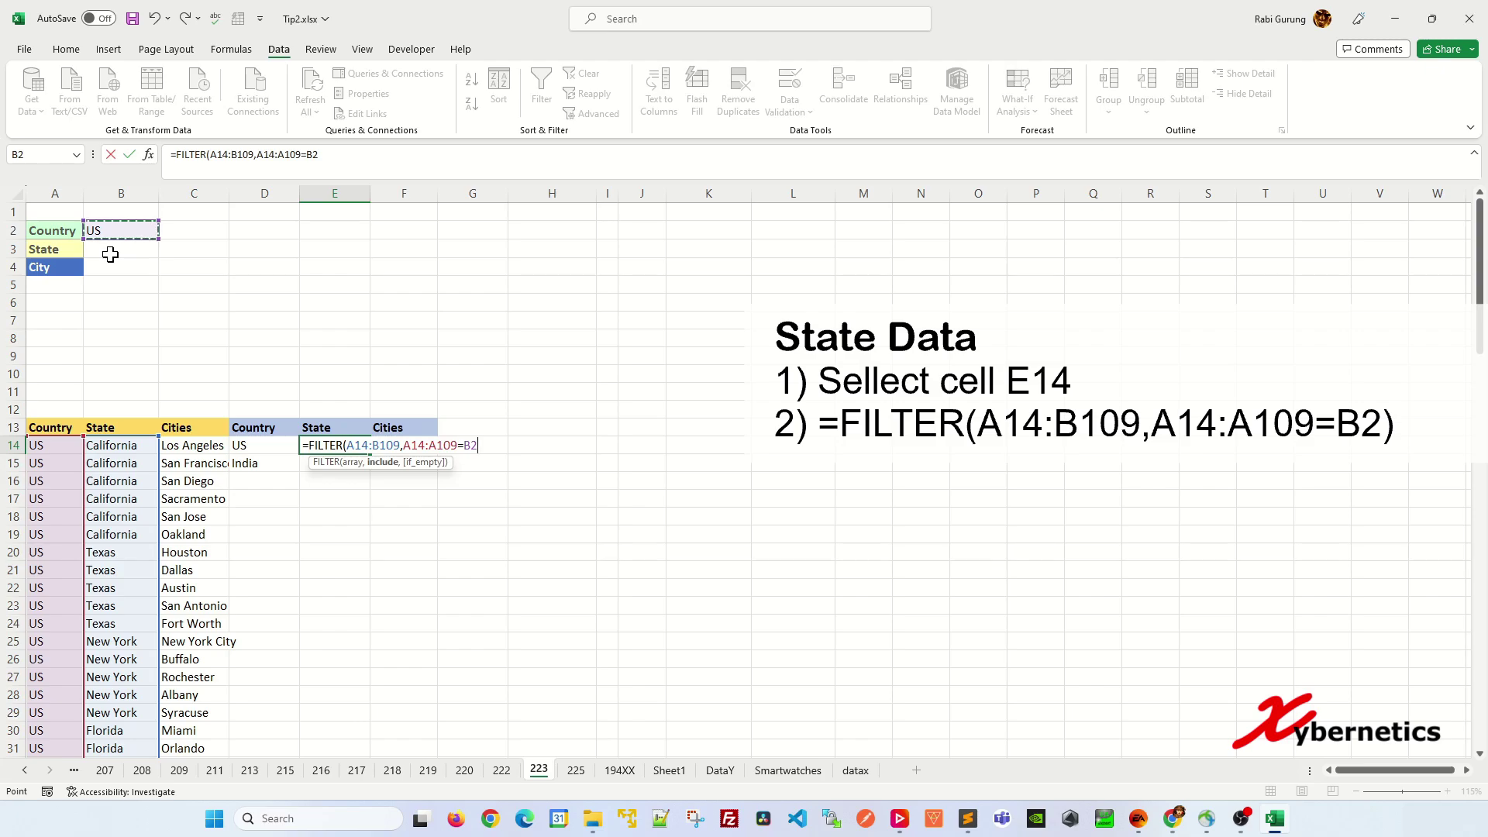
{"action": "type", "text": ")"}
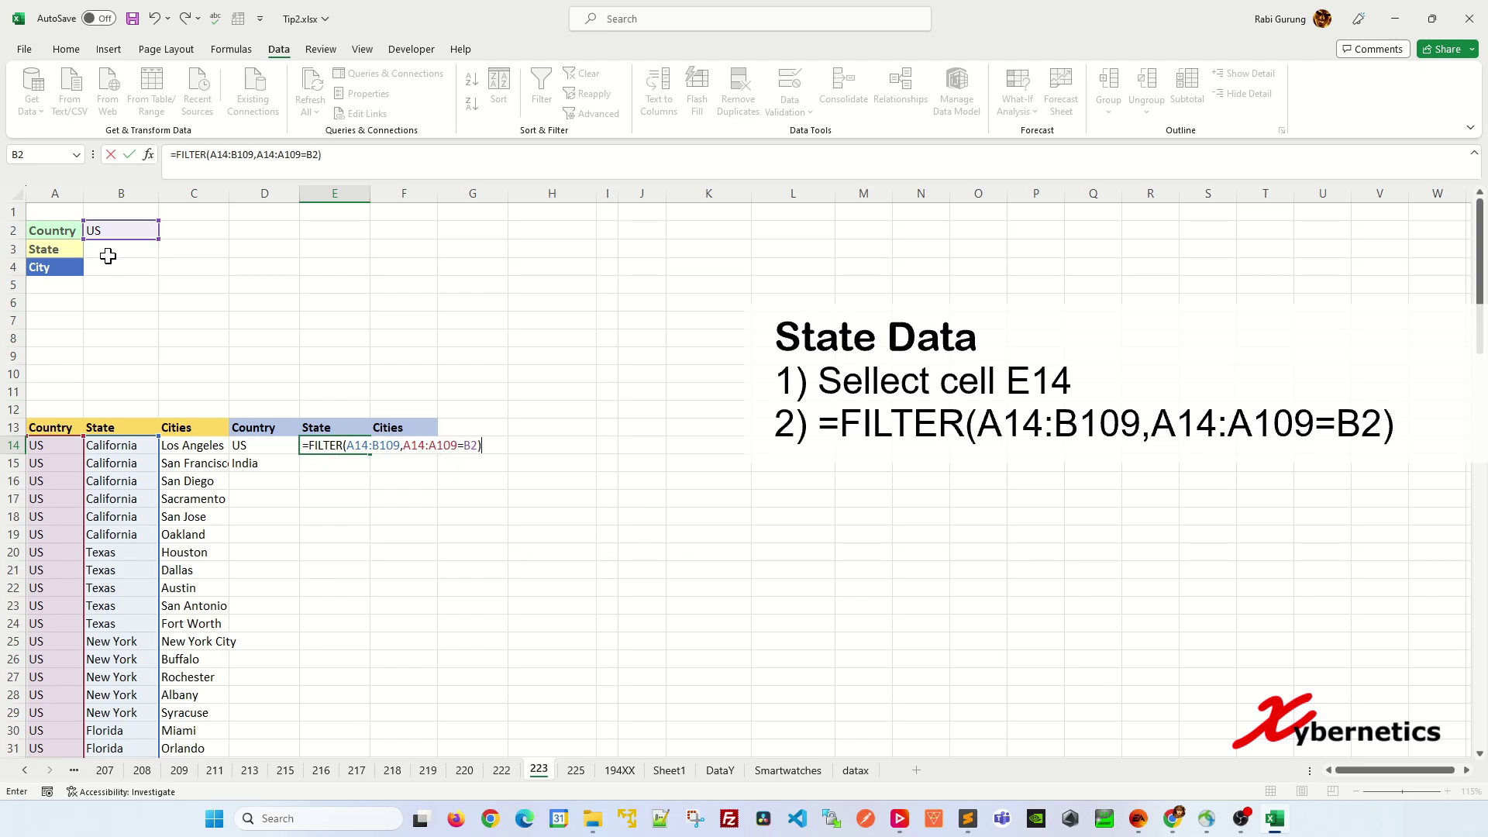
{"action": "key", "text": "Return"}
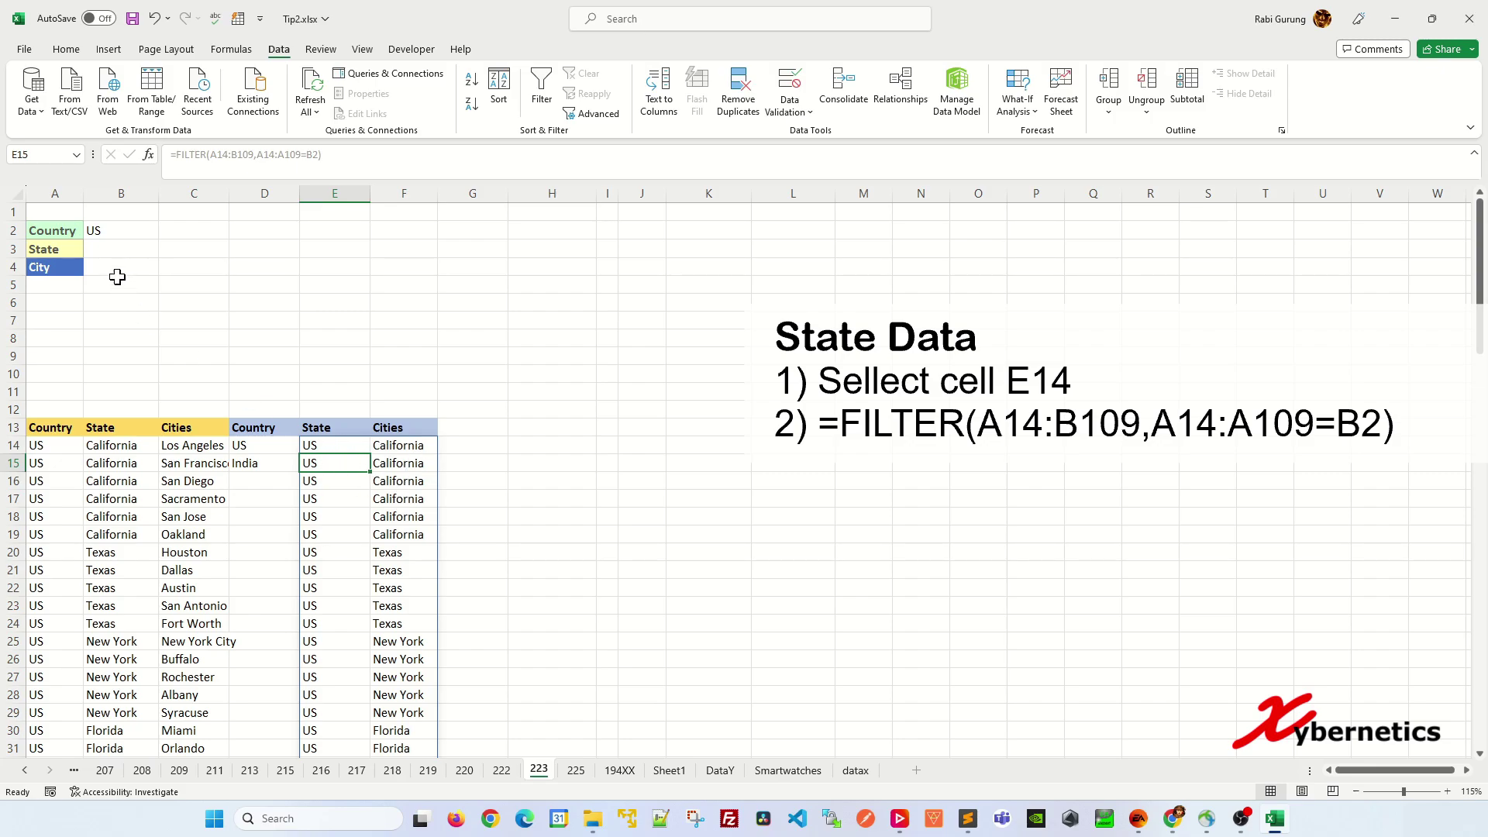
- Change the country in B2 to India from its dropdown list to test the filtered data
{"action": "left_click", "coordinate": [106, 230]}
{"action": "left_click", "coordinate": [165, 231]}
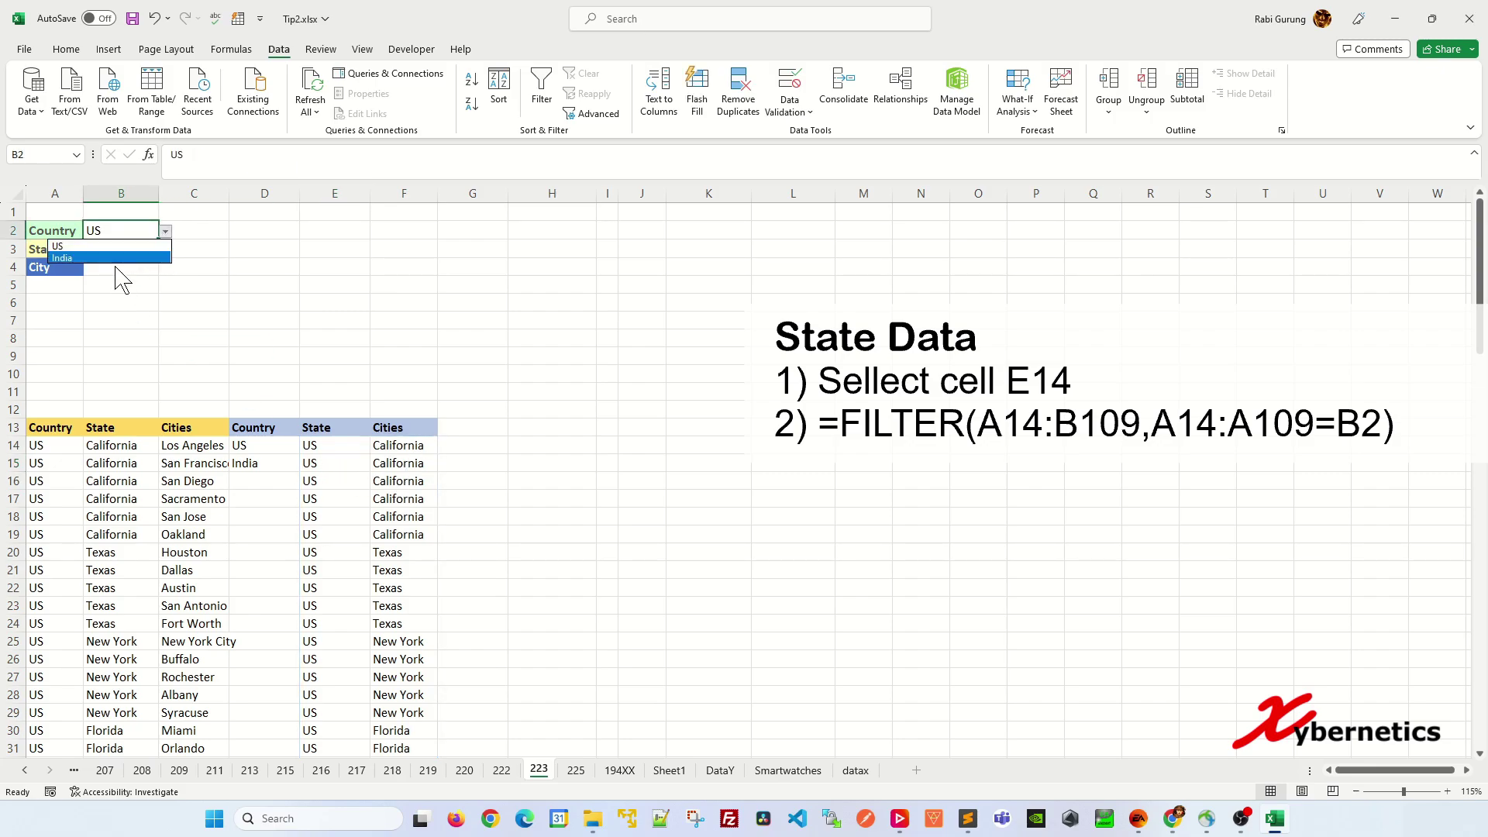
{"action": "left_click", "coordinate": [113, 258]}
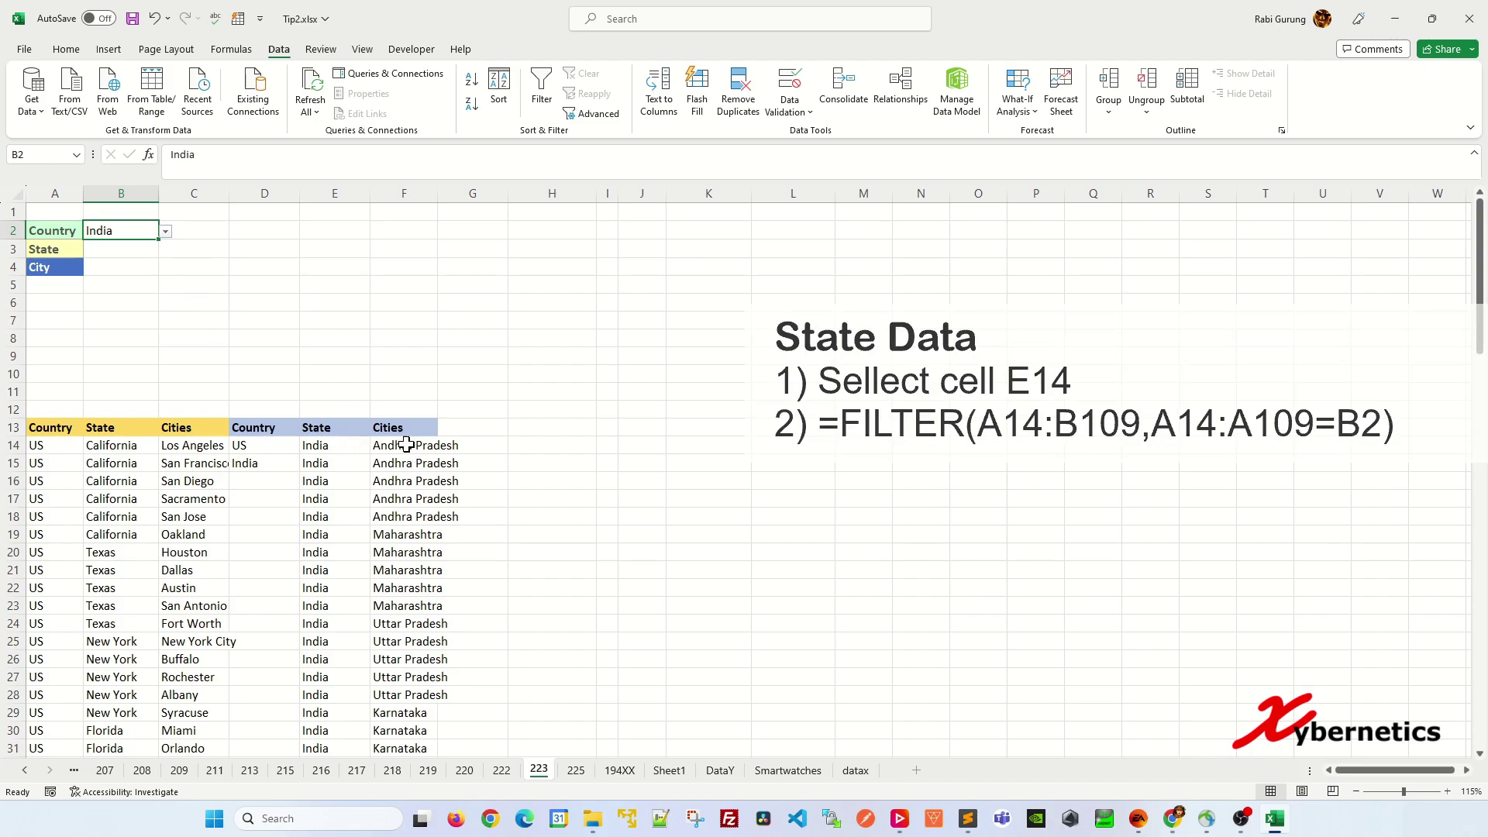
- Wrap the FILTER formula in E14 in INDEX with an empty row argument and column 2 to return only the states
{"action": "left_click", "coordinate": [347, 449]}
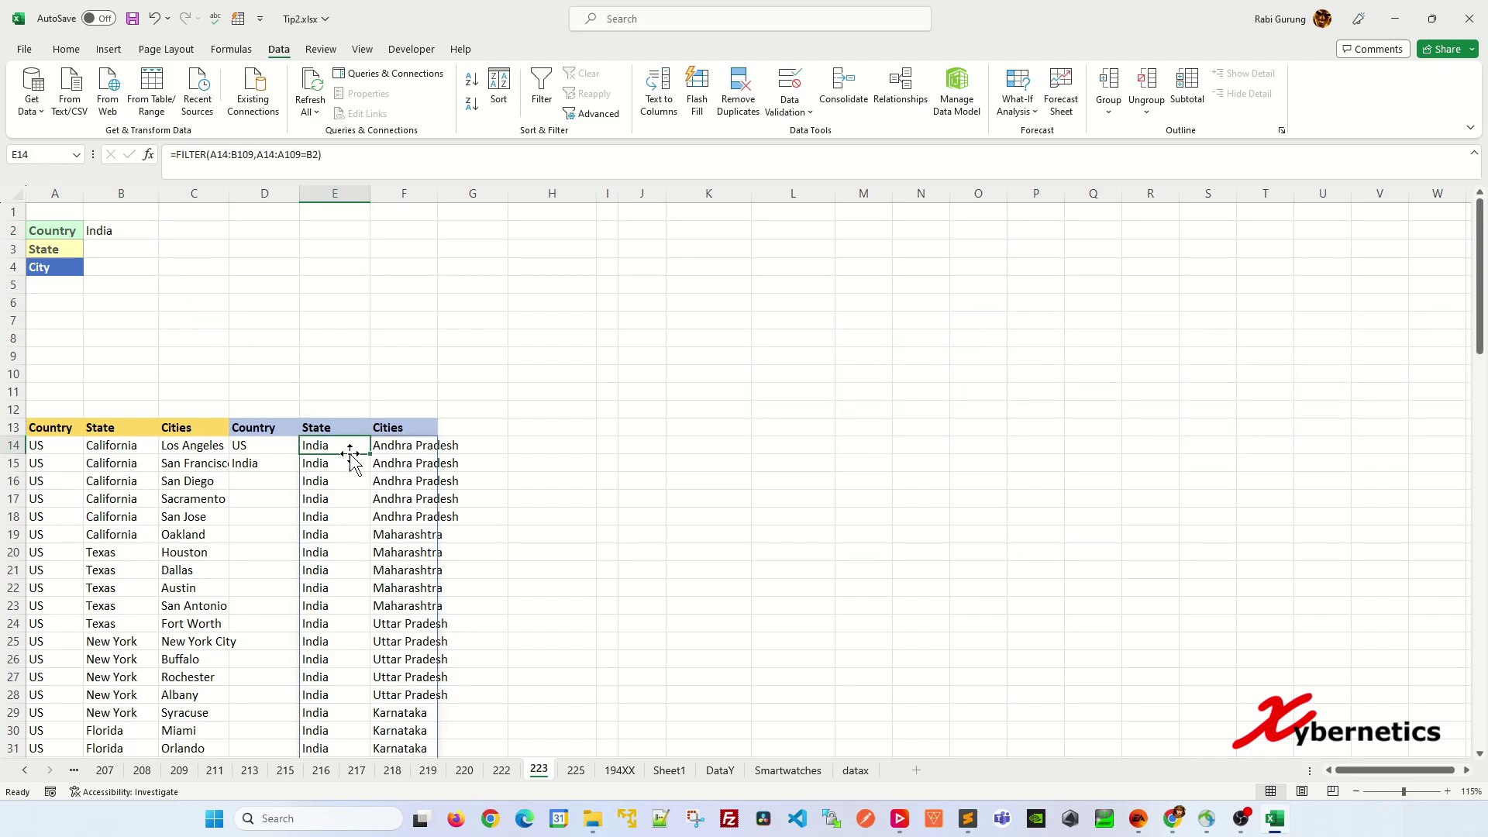
{"action": "left_click", "coordinate": [181, 155]}
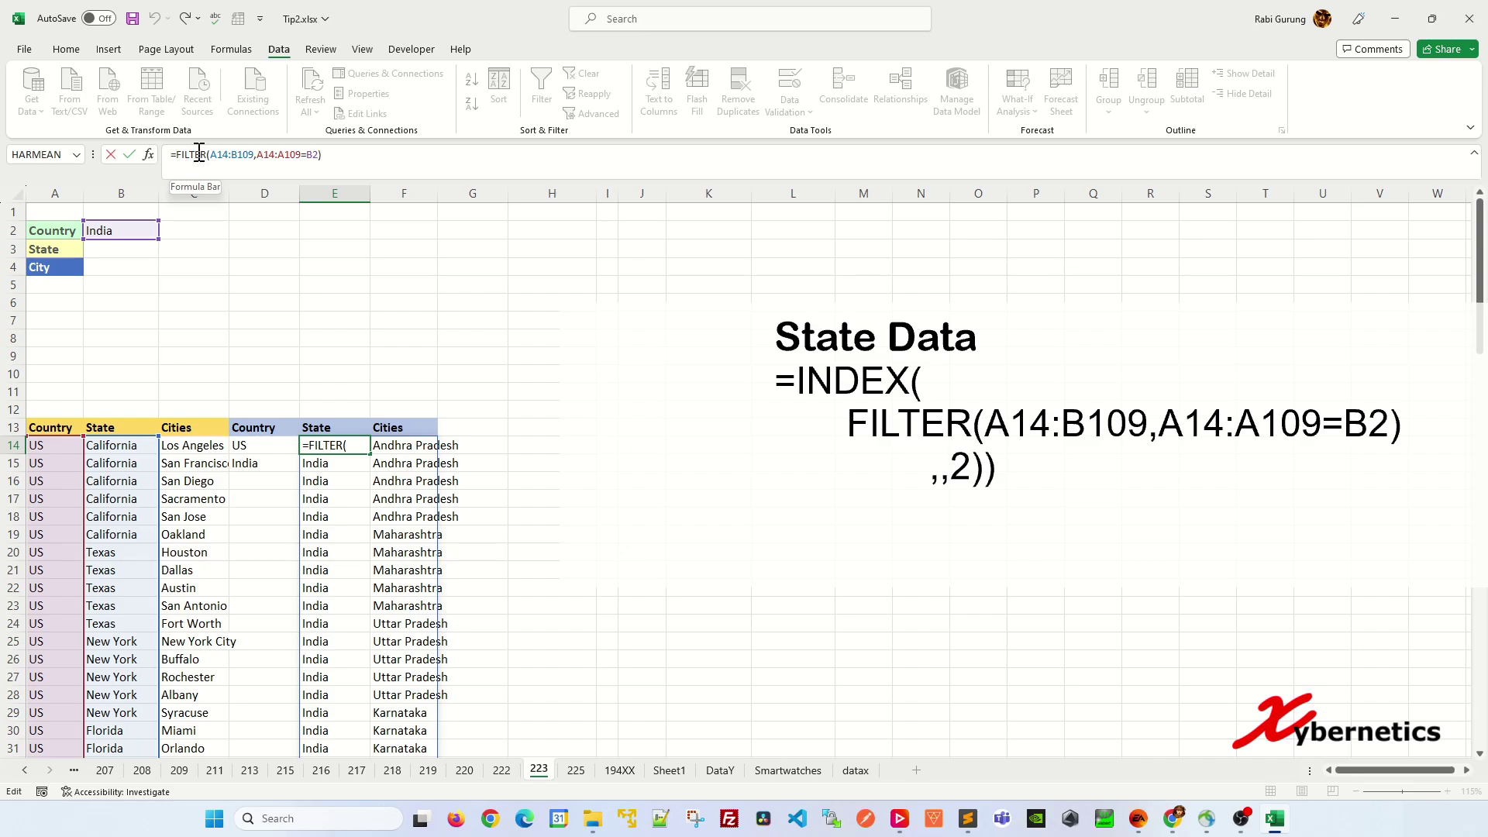
{"action": "type", "text": "INDEX("}
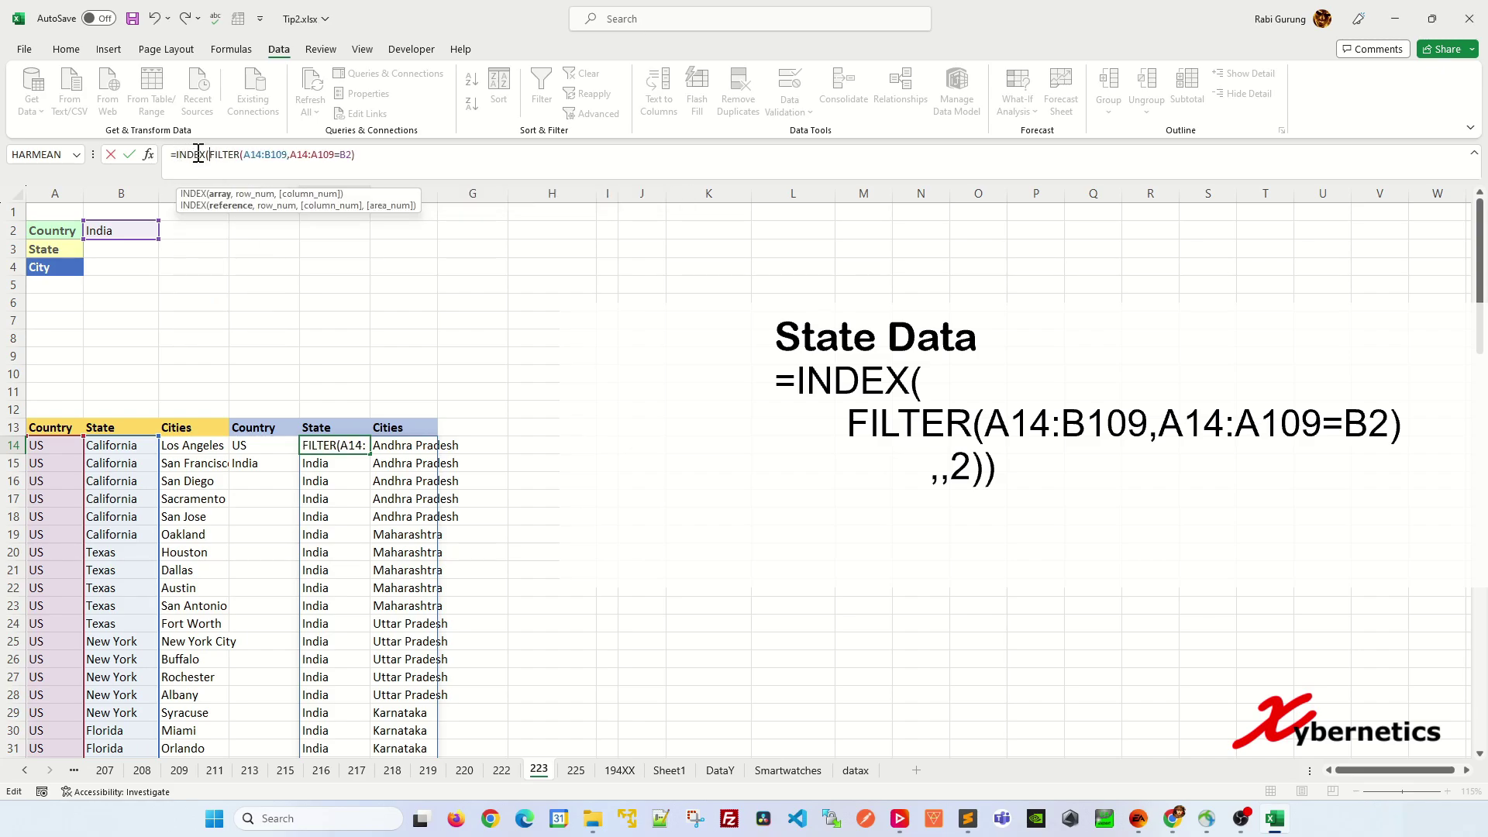
{"action": "left_click", "coordinate": [381, 154]}
{"action": "type", "text": ","}
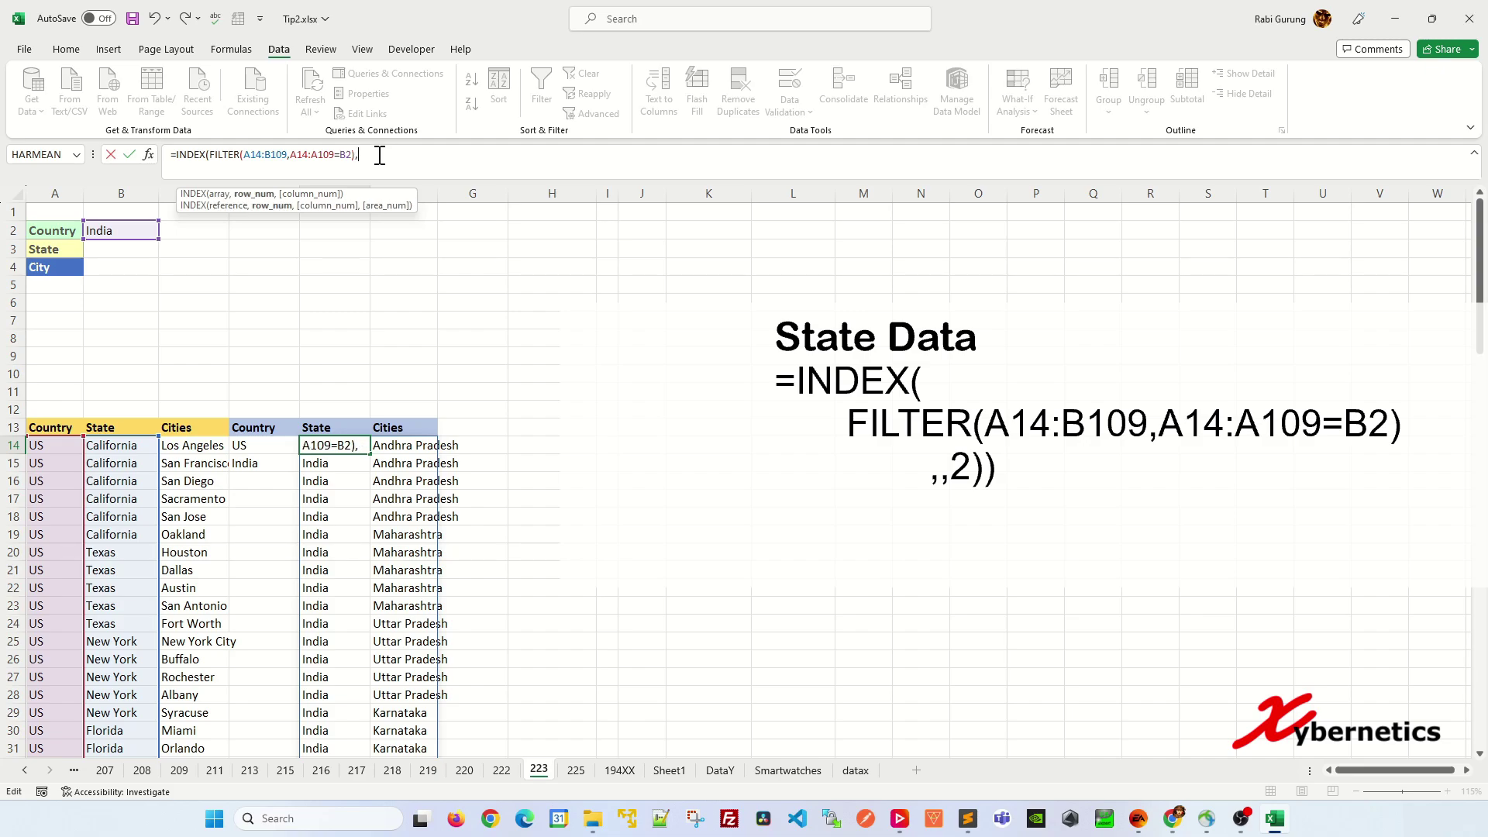
{"action": "type", "text": ",2"}
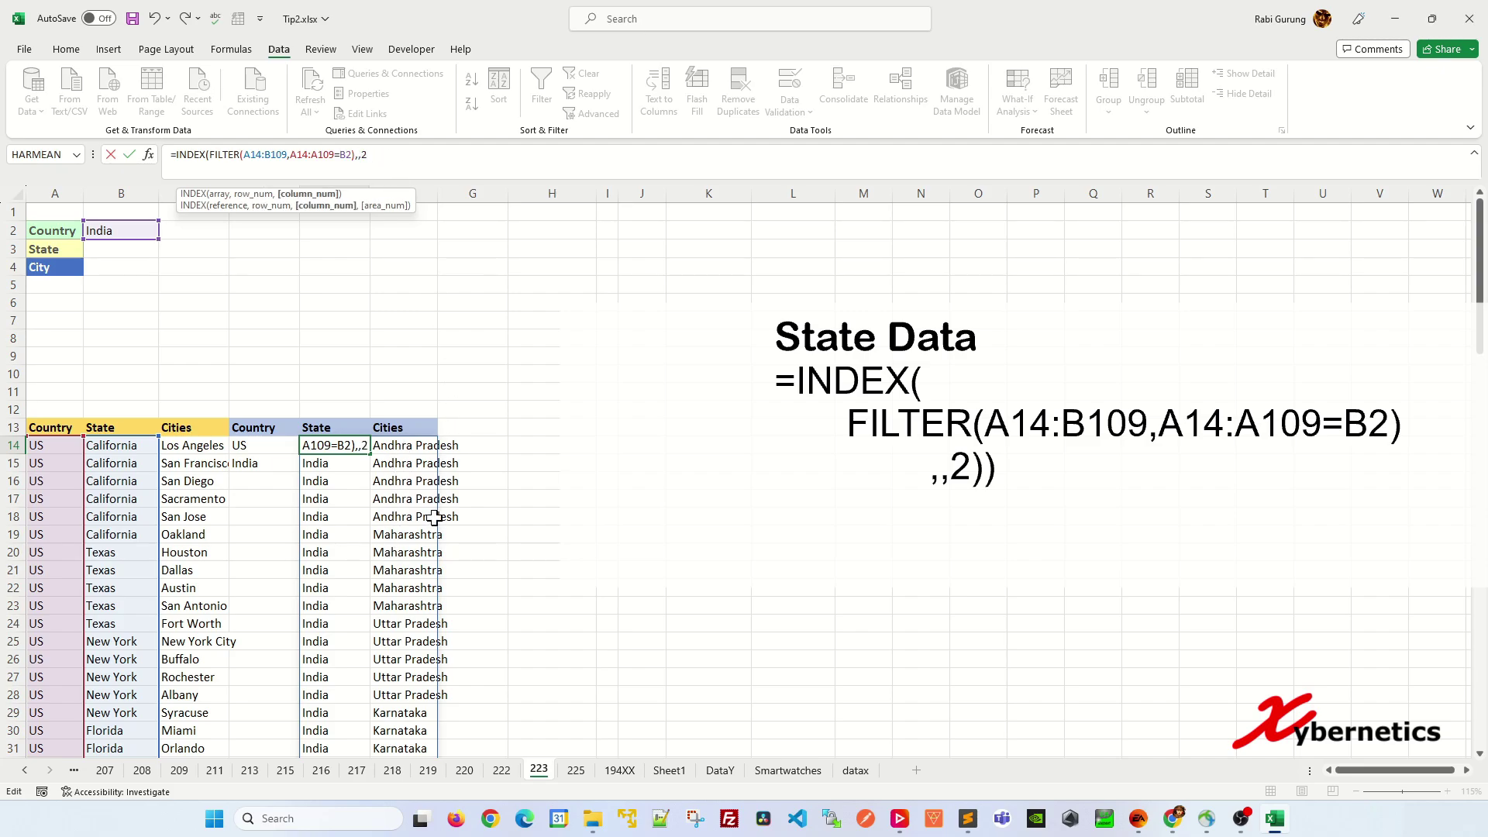
{"action": "type", "text": ")"}
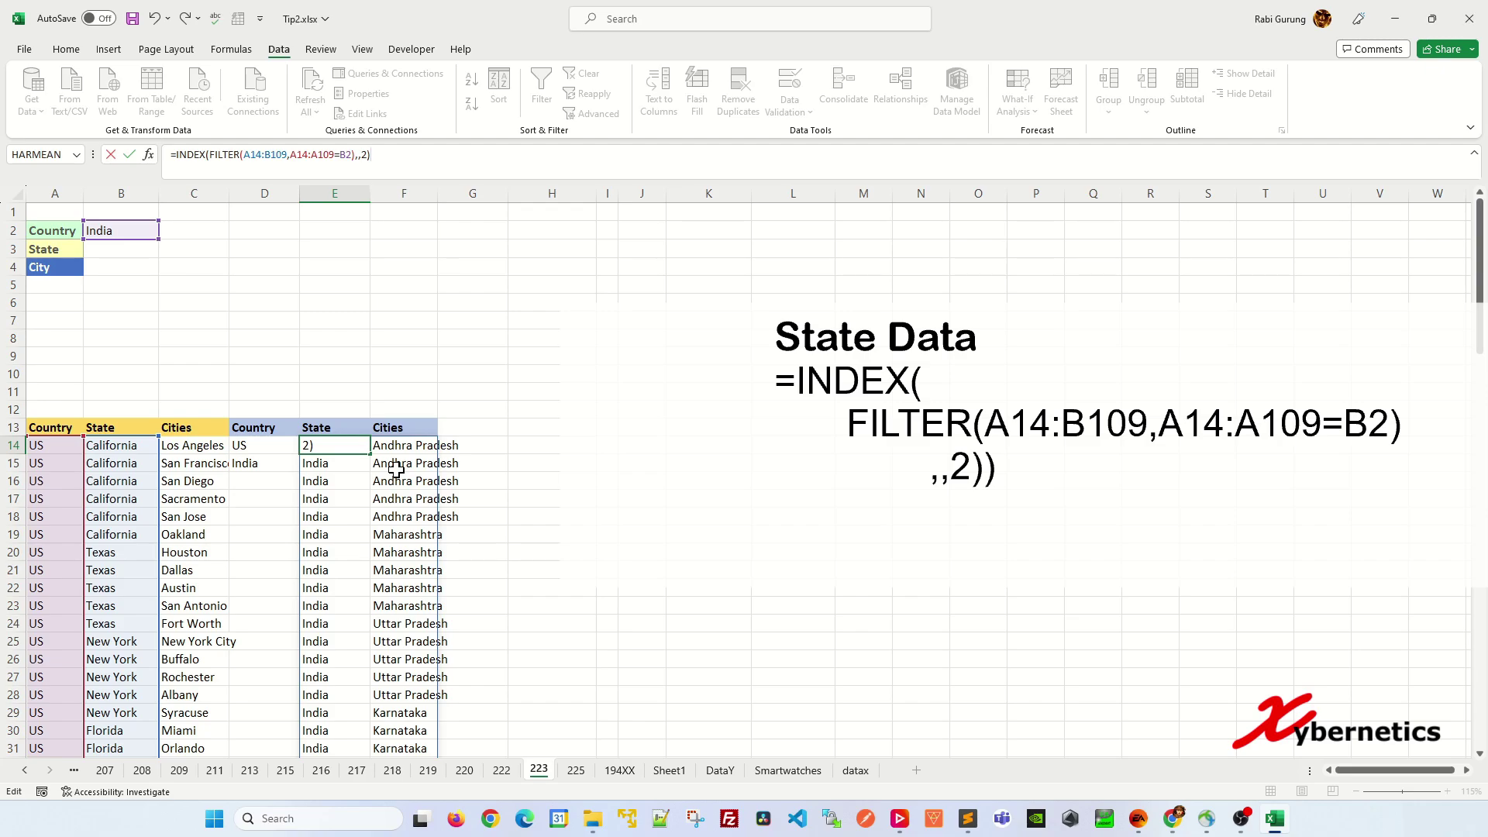
{"action": "key", "text": "Return"}
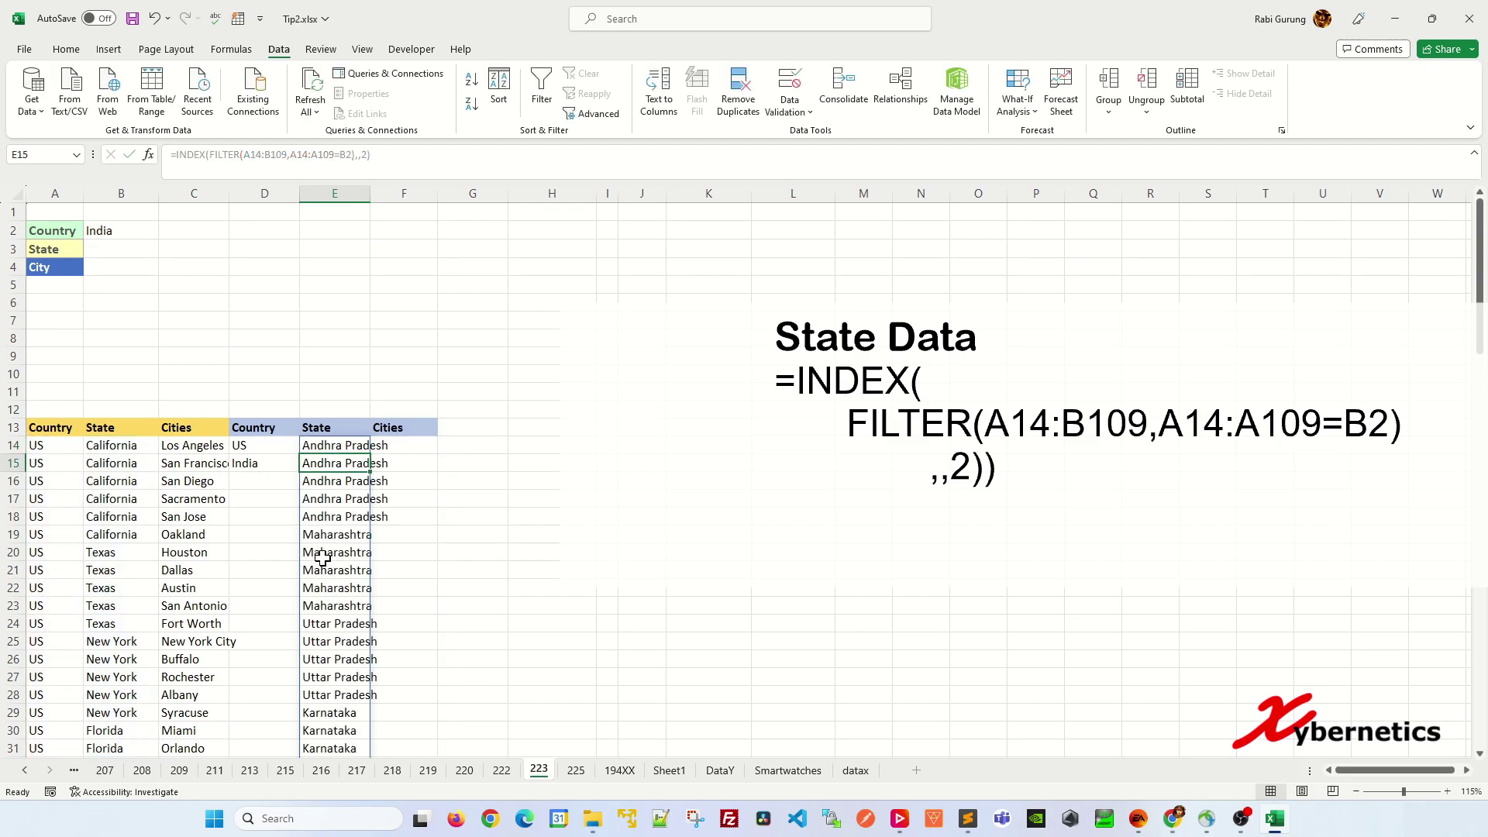
- Choose US as the country in B2 and review the spilled state list in column E
{"action": "left_click", "coordinate": [127, 228]}
{"action": "left_click", "coordinate": [165, 231]}
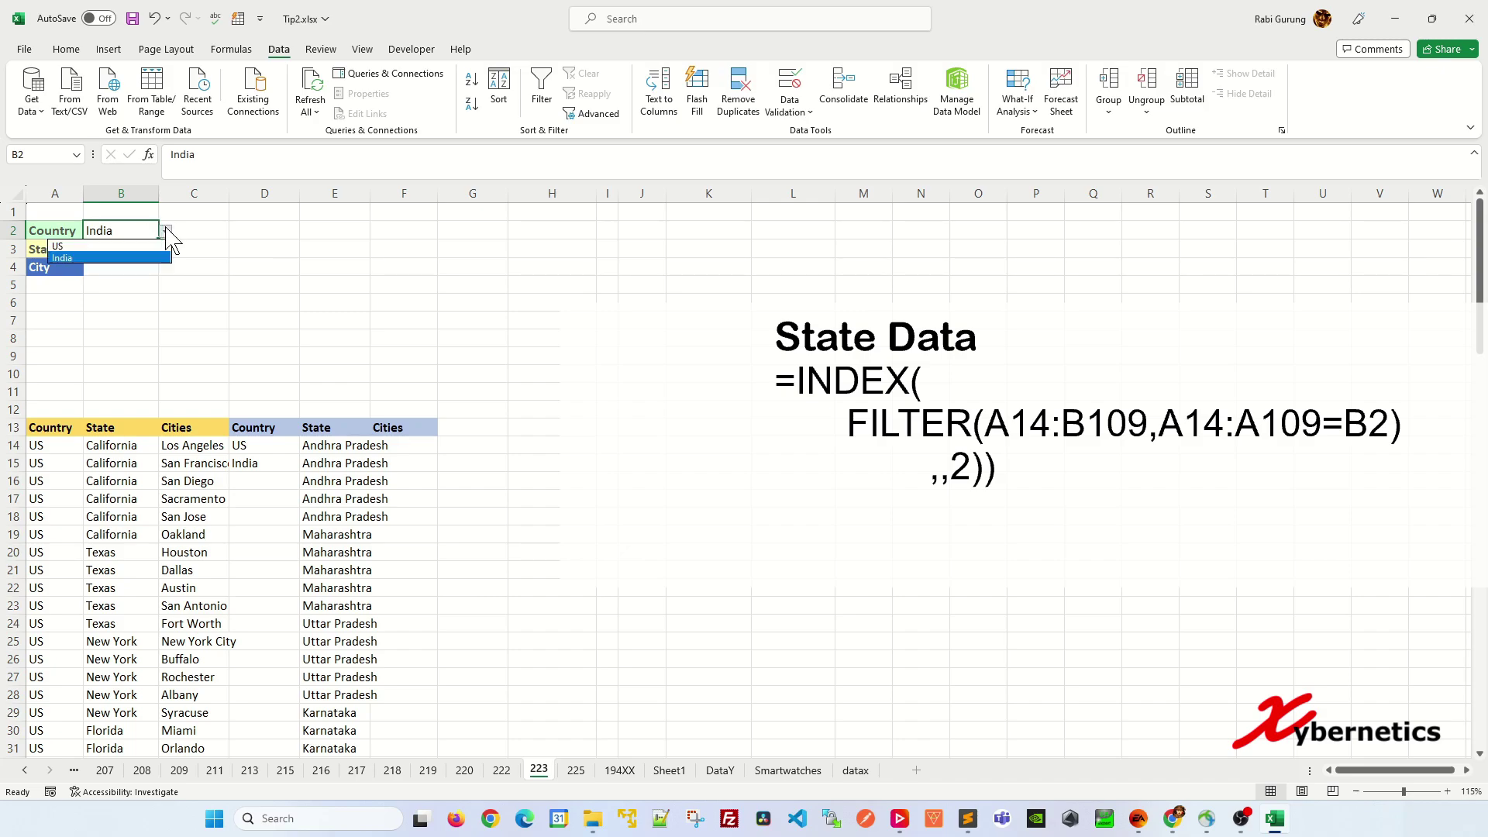
{"action": "left_click", "coordinate": [137, 247]}
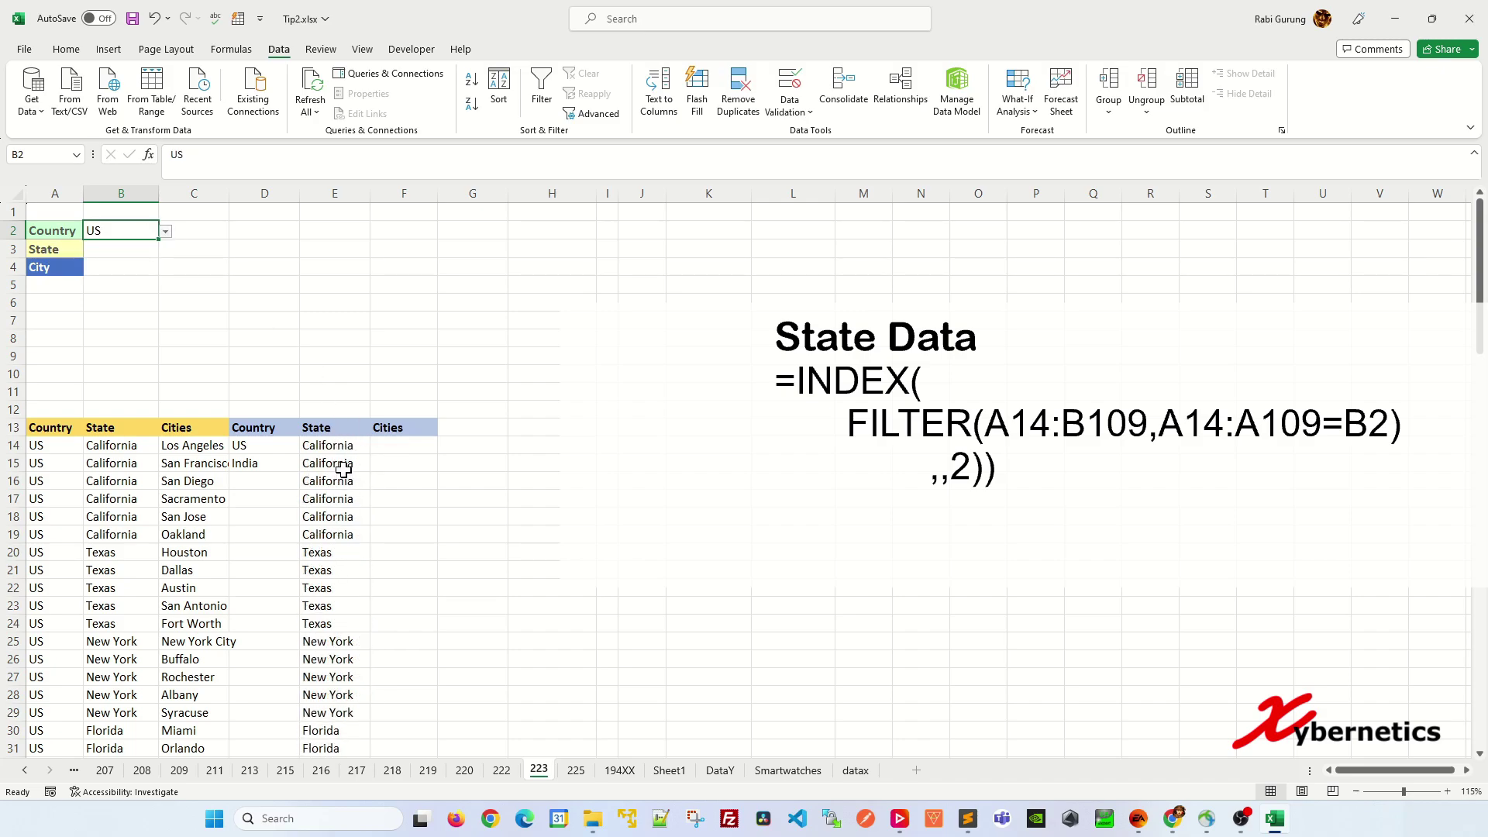
{"action": "scroll", "coordinate": [322, 512], "scroll_direction": "down", "scroll_amount": 4}
{"action": "scroll", "coordinate": [323, 530], "scroll_direction": "up", "scroll_amount": 4}
- Wrap the E14 formula in UNIQUE, giving =UNIQUE(INDEX(FILTER(A14:B109,A14:A109=B2),,2))
{"action": "left_click", "coordinate": [329, 447]}
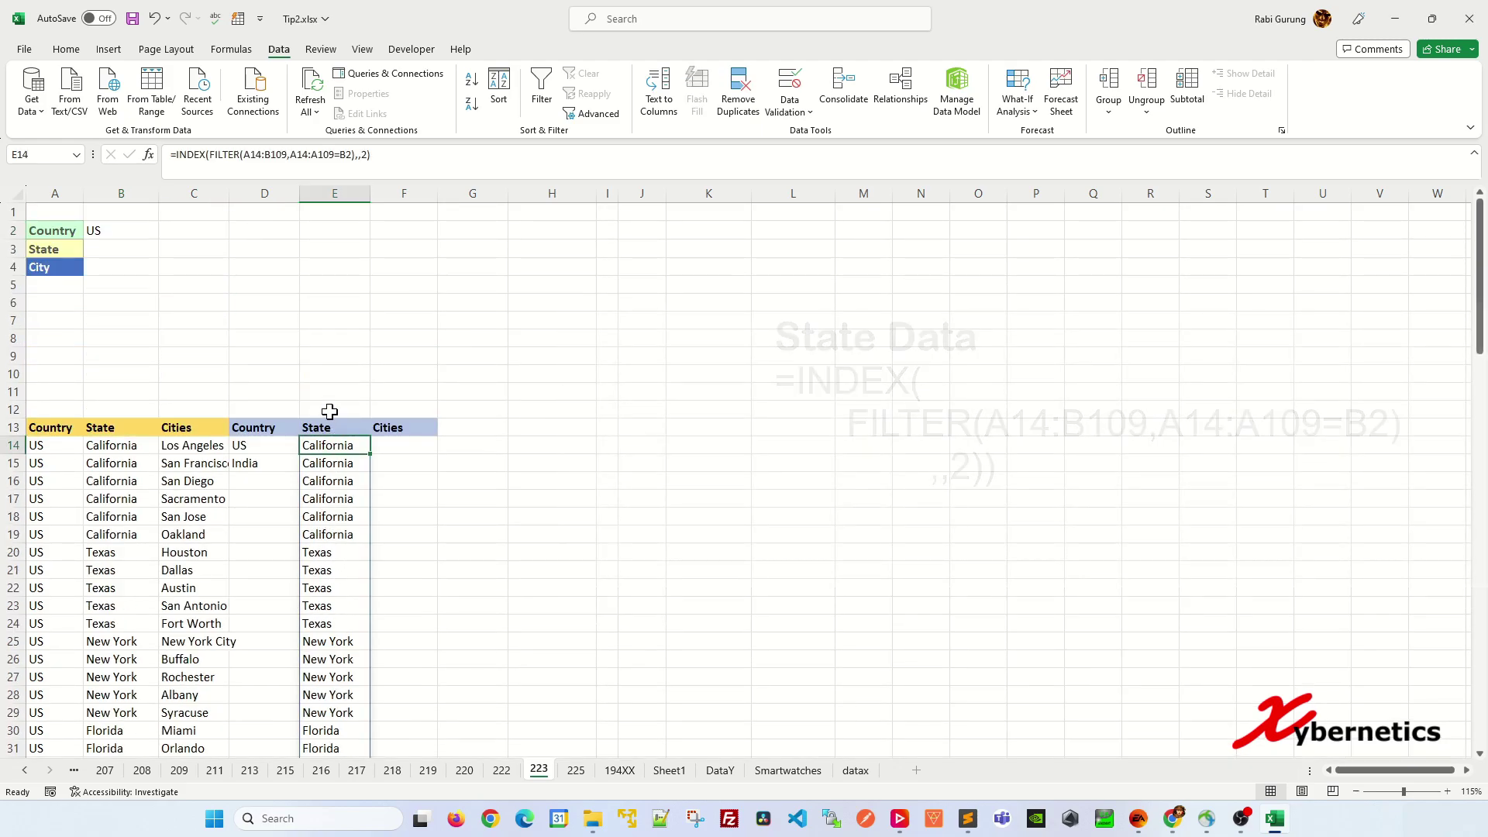
{"action": "left_click", "coordinate": [176, 154]}
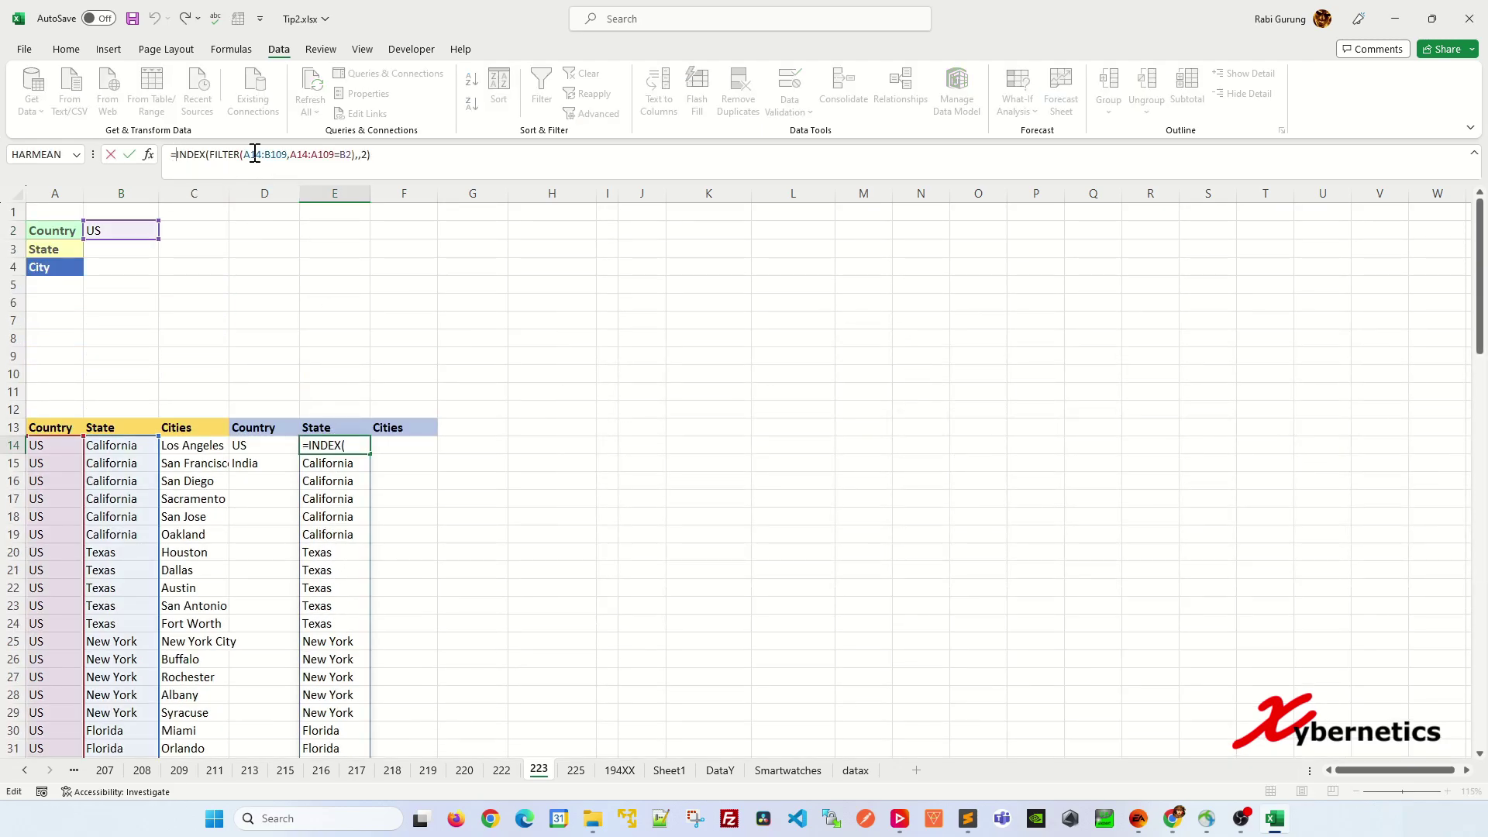
{"action": "type", "text": "UN"}
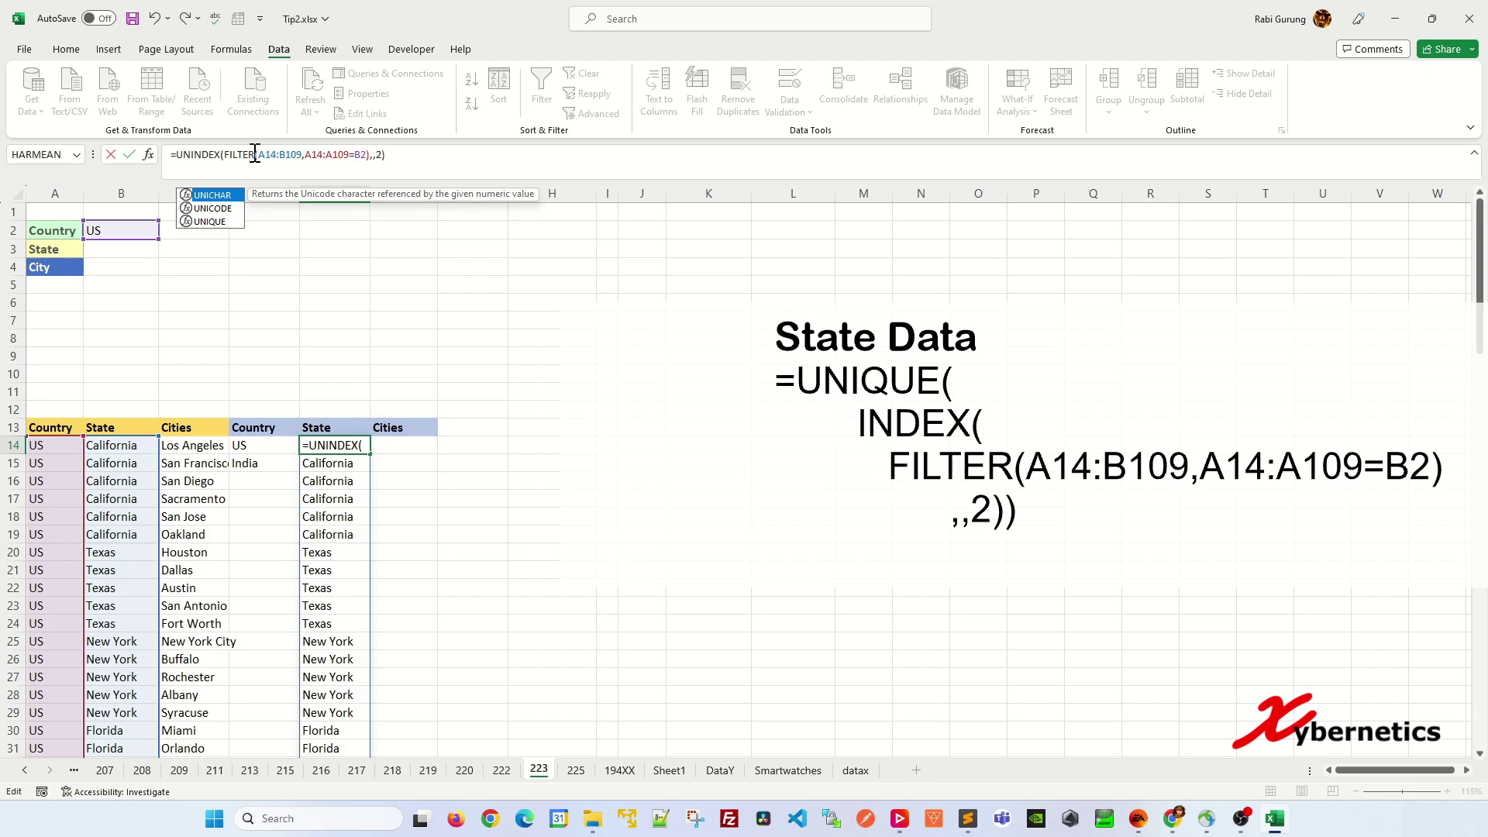
{"action": "type", "text": "IQUE("}
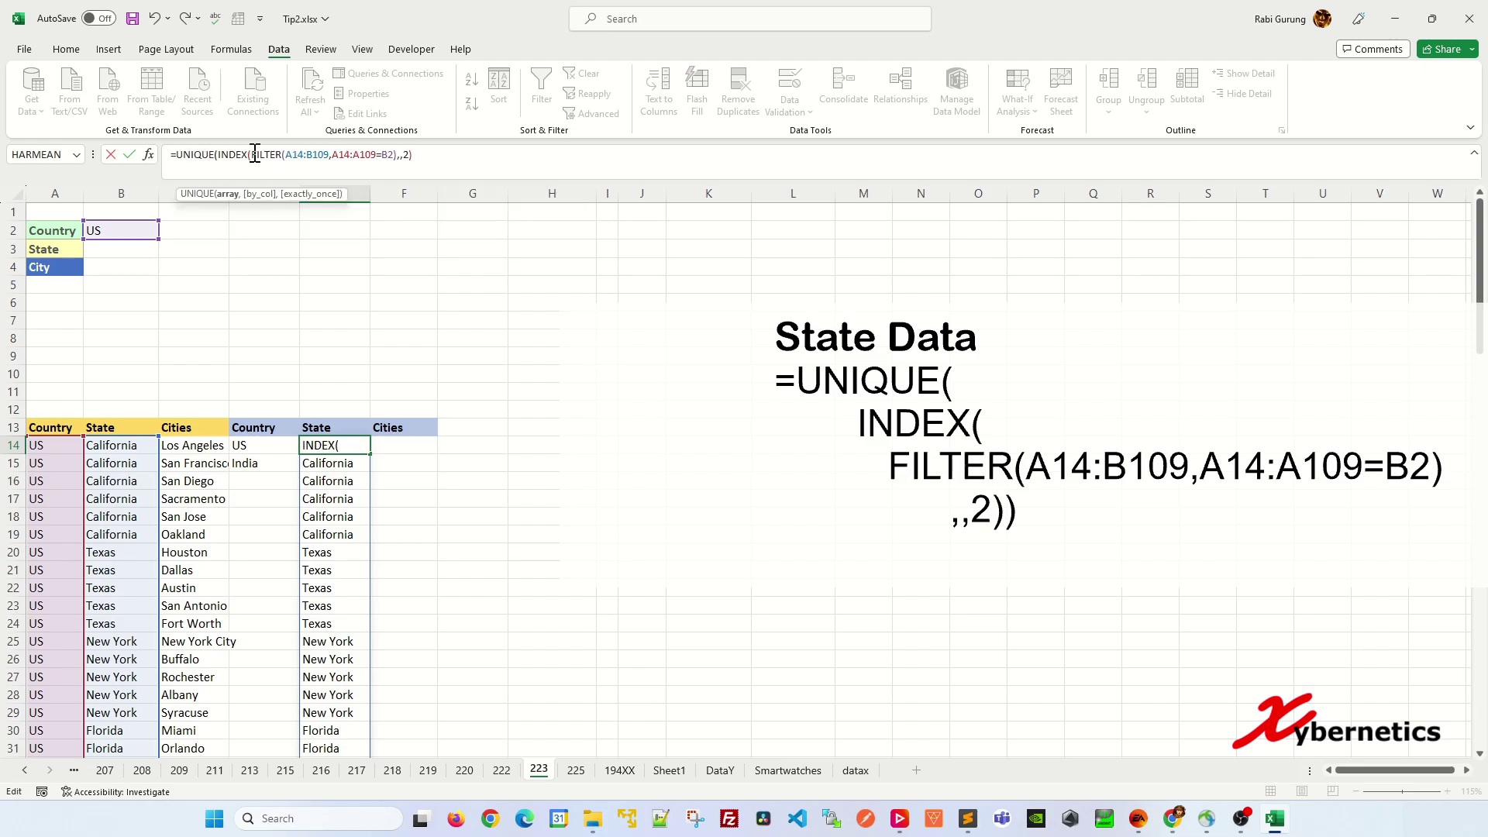
{"action": "left_click", "coordinate": [456, 155]}
{"action": "type", "text": ")"}
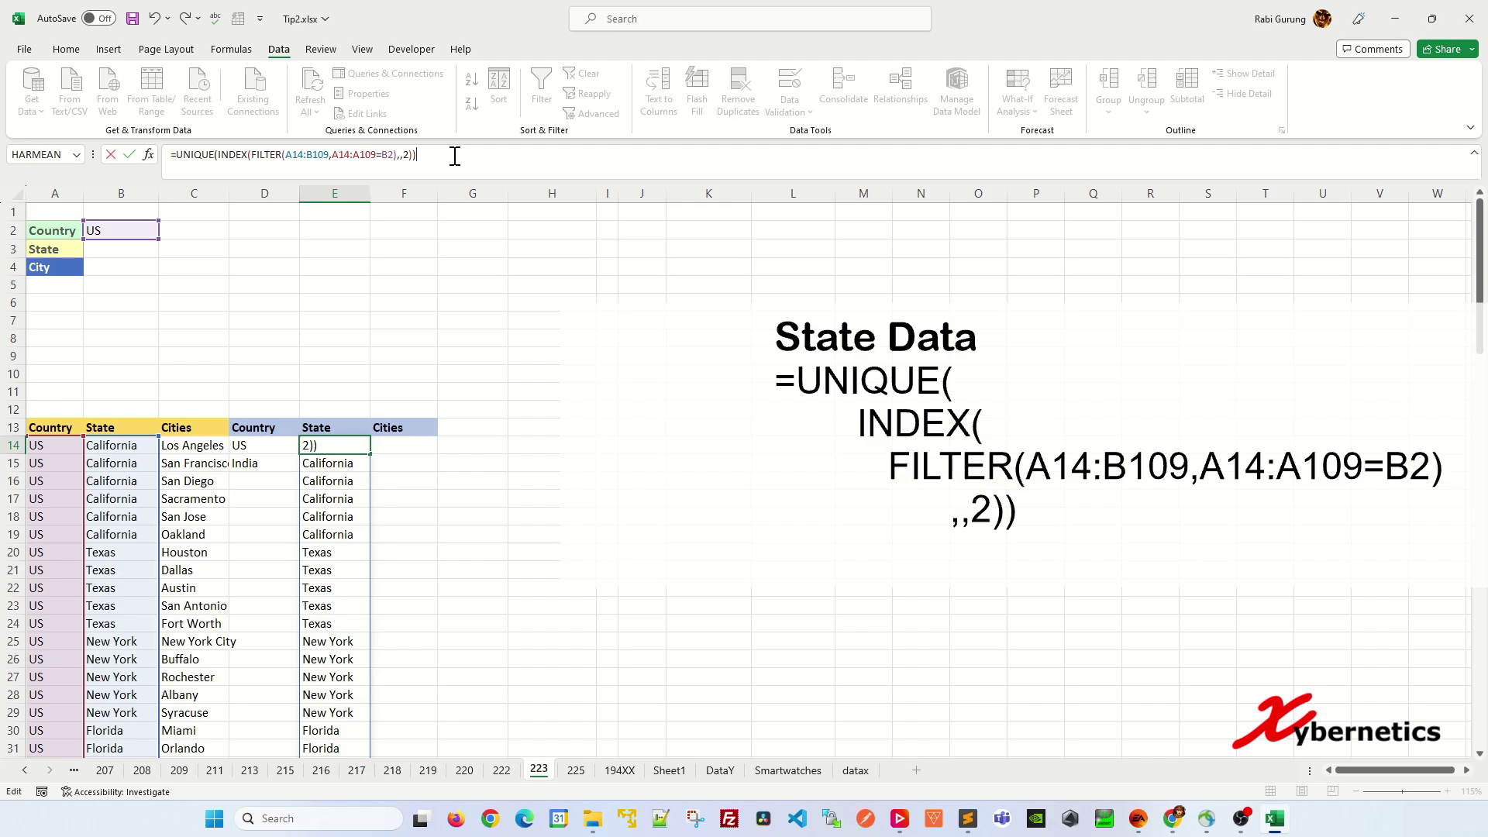
{"action": "key", "text": "Return"}
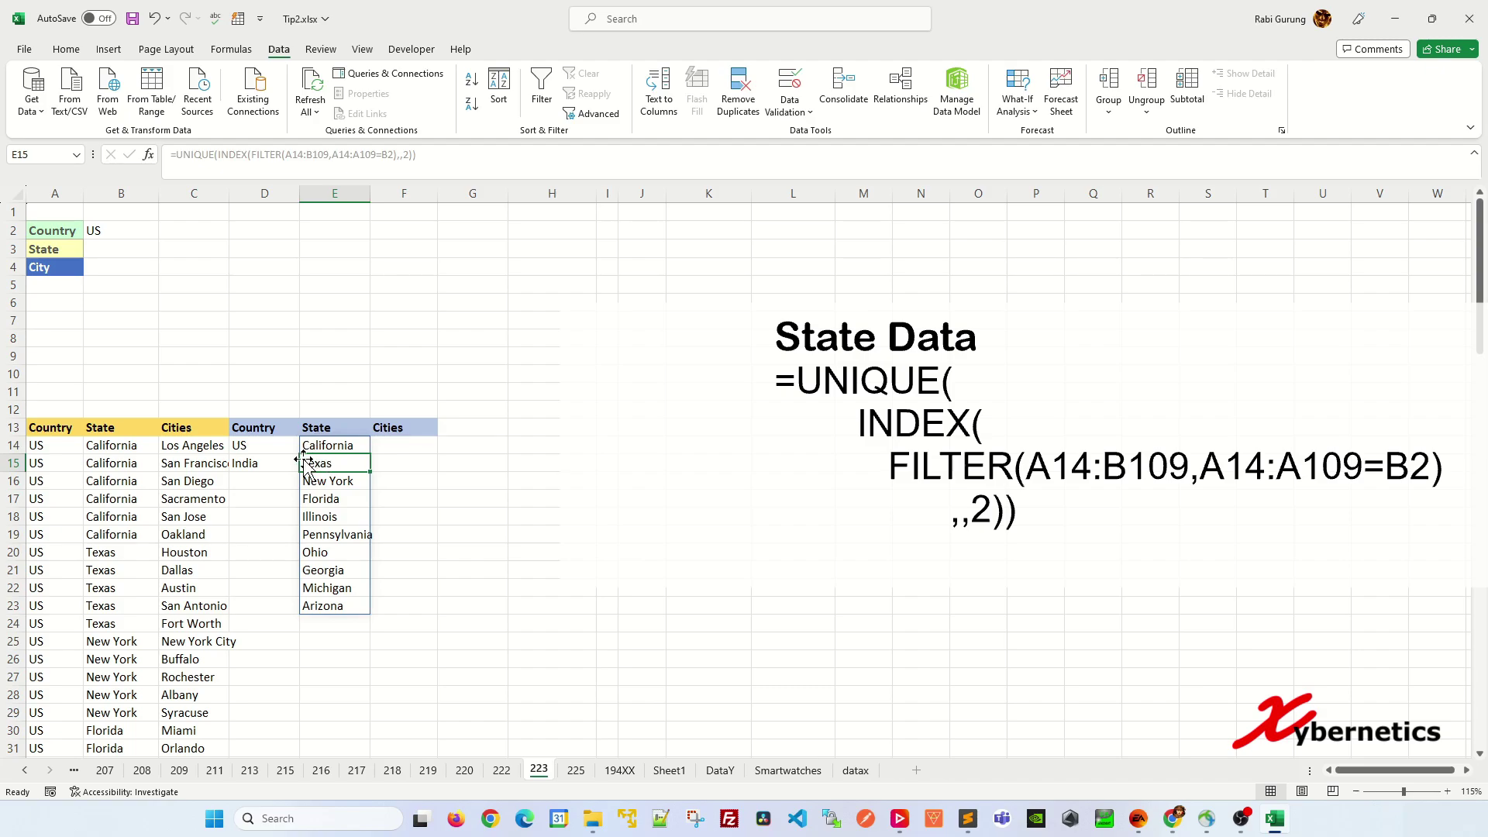
{"action": "left_click", "coordinate": [331, 442]}
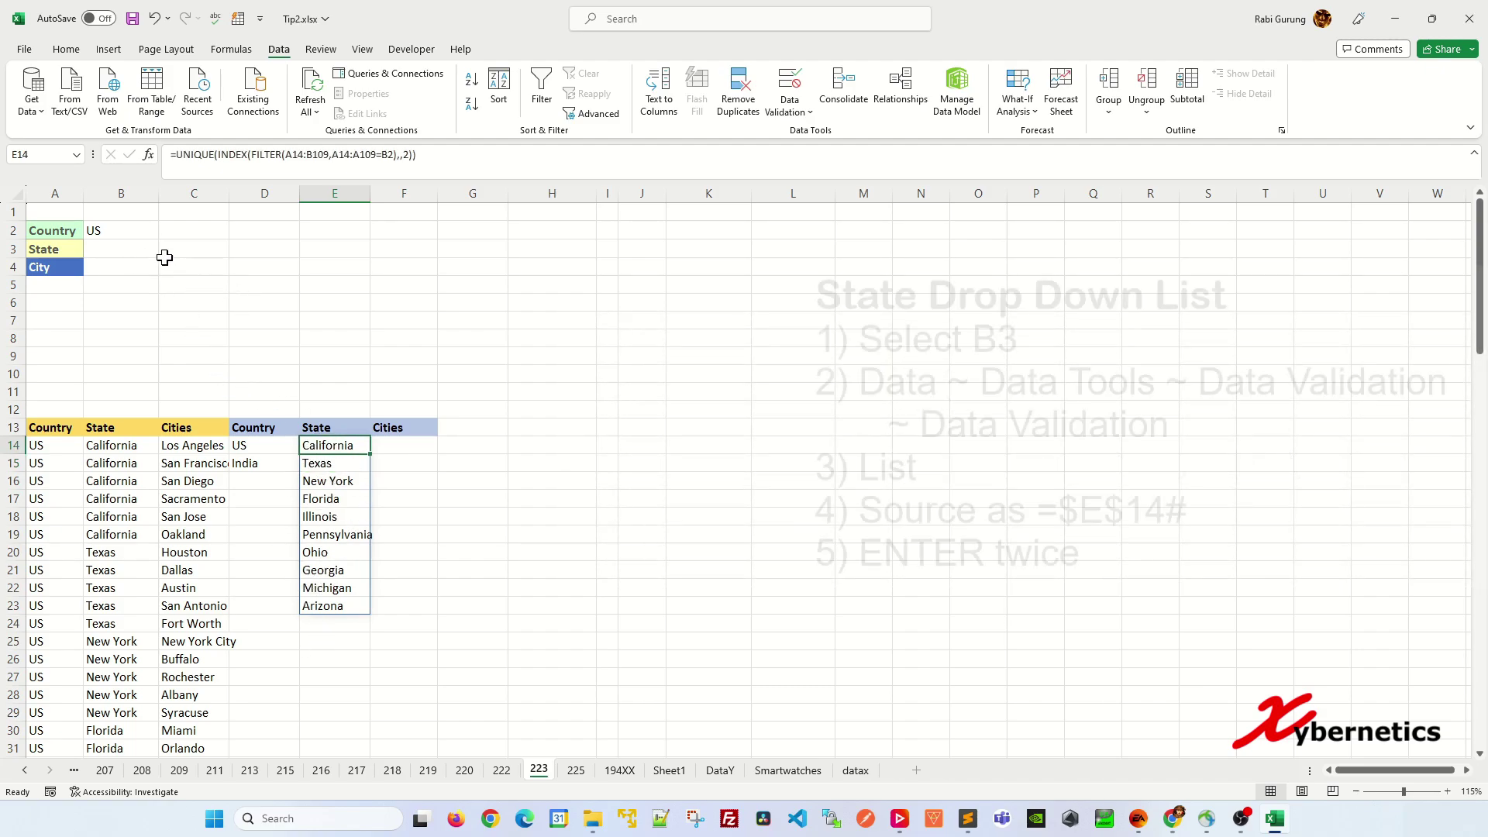
- Add list data validation to the State cell B3 with the spilled range =$E$14# as its source
{"action": "left_click", "coordinate": [139, 248]}
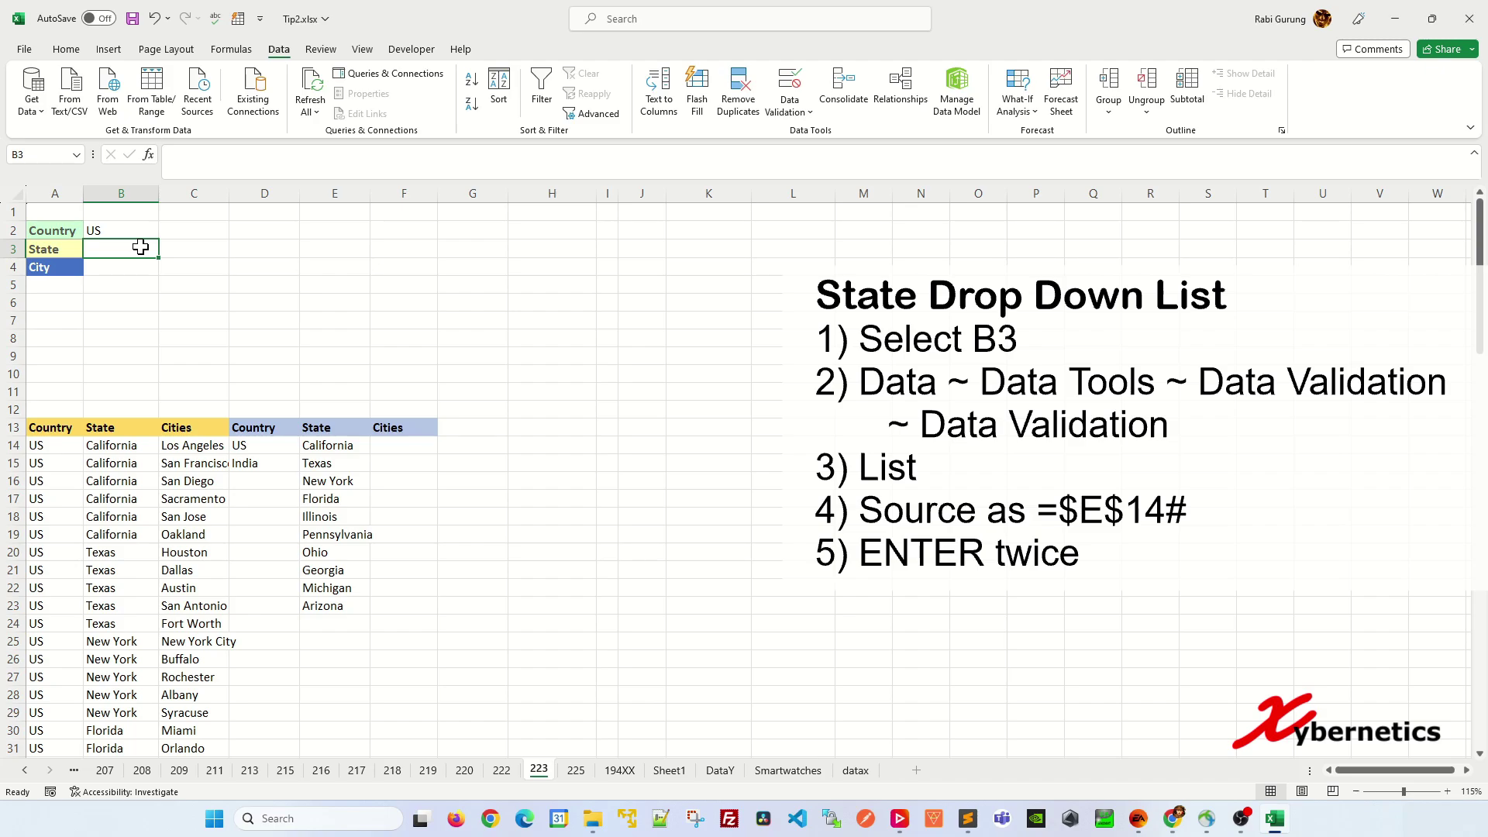
{"action": "left_click", "coordinate": [789, 95]}
{"action": "left_click", "coordinate": [810, 145]}
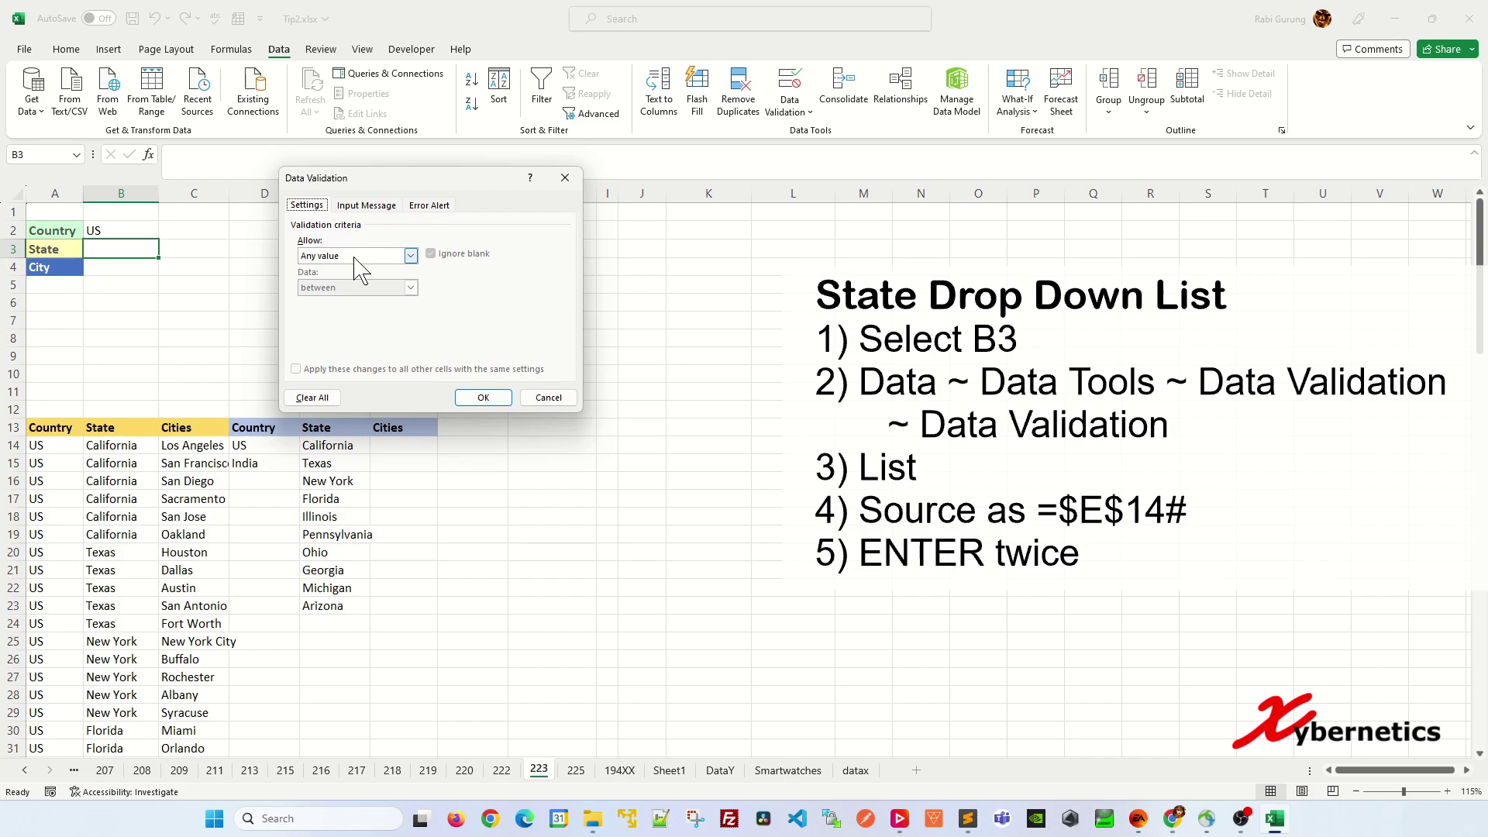
{"action": "left_click", "coordinate": [361, 255]}
{"action": "left_click", "coordinate": [329, 295]}
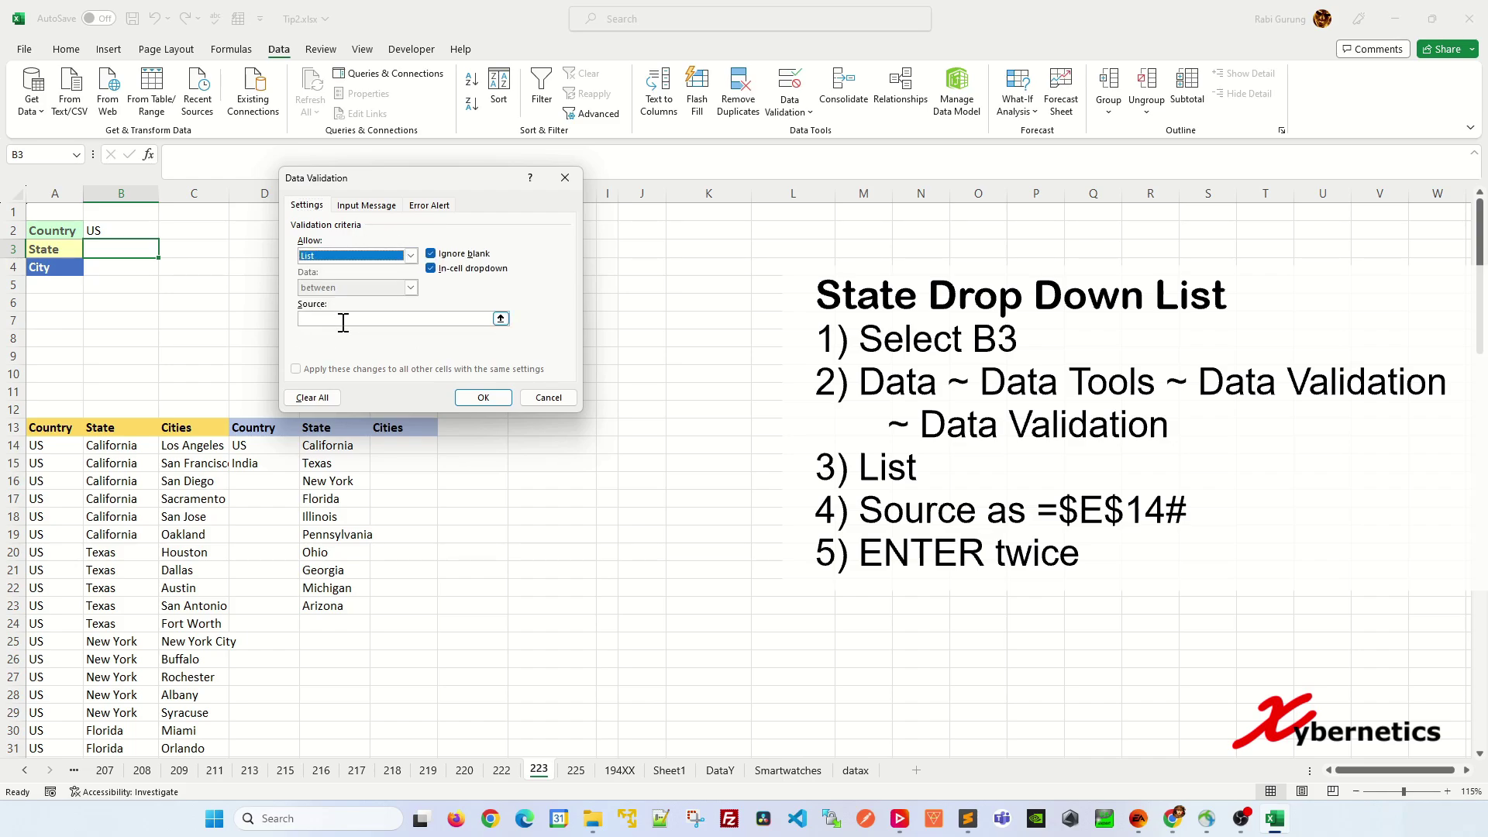
{"action": "left_click", "coordinate": [501, 319]}
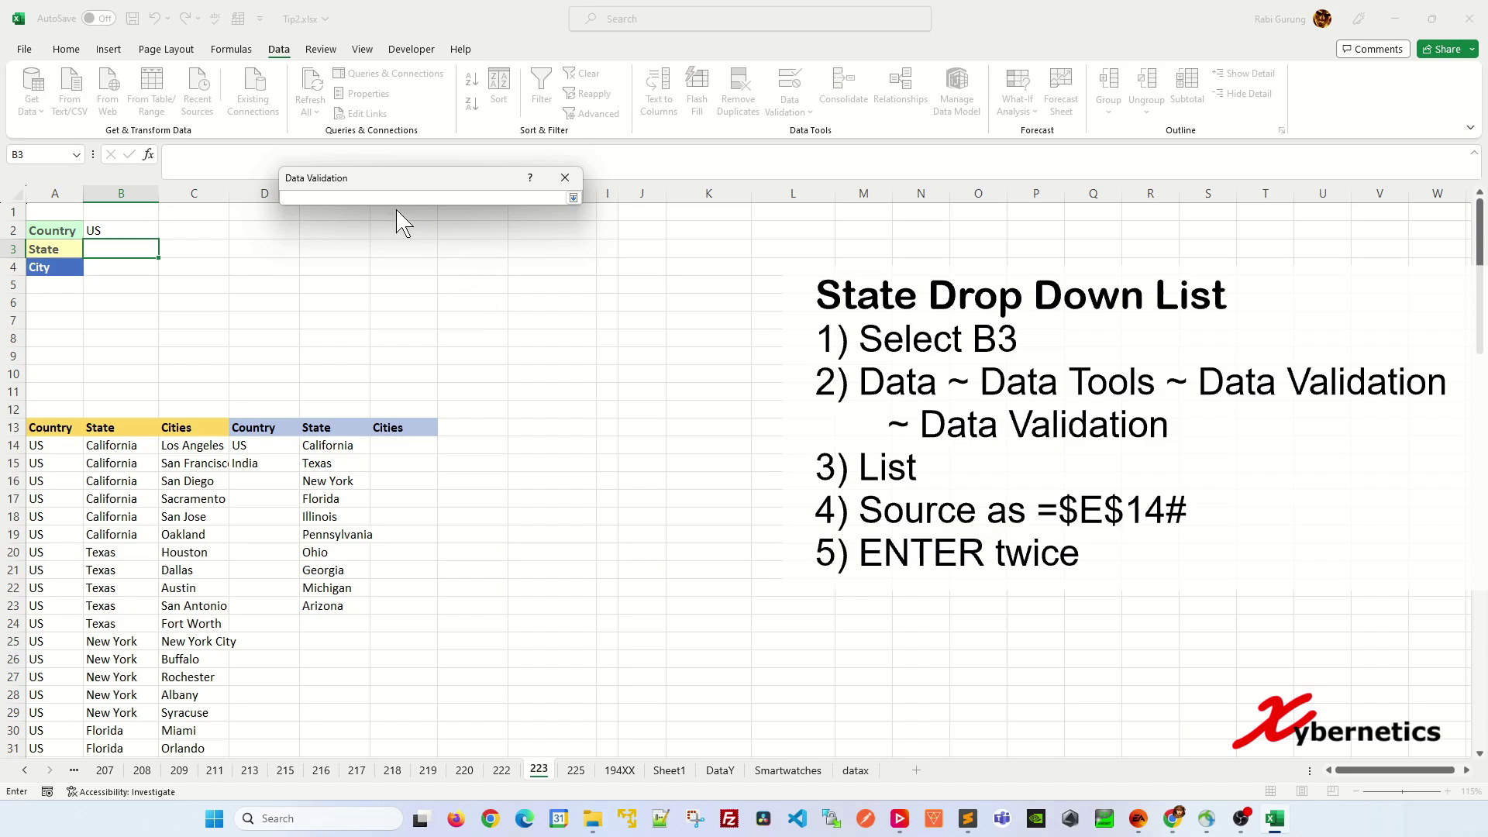
{"action": "left_click", "coordinate": [338, 448]}
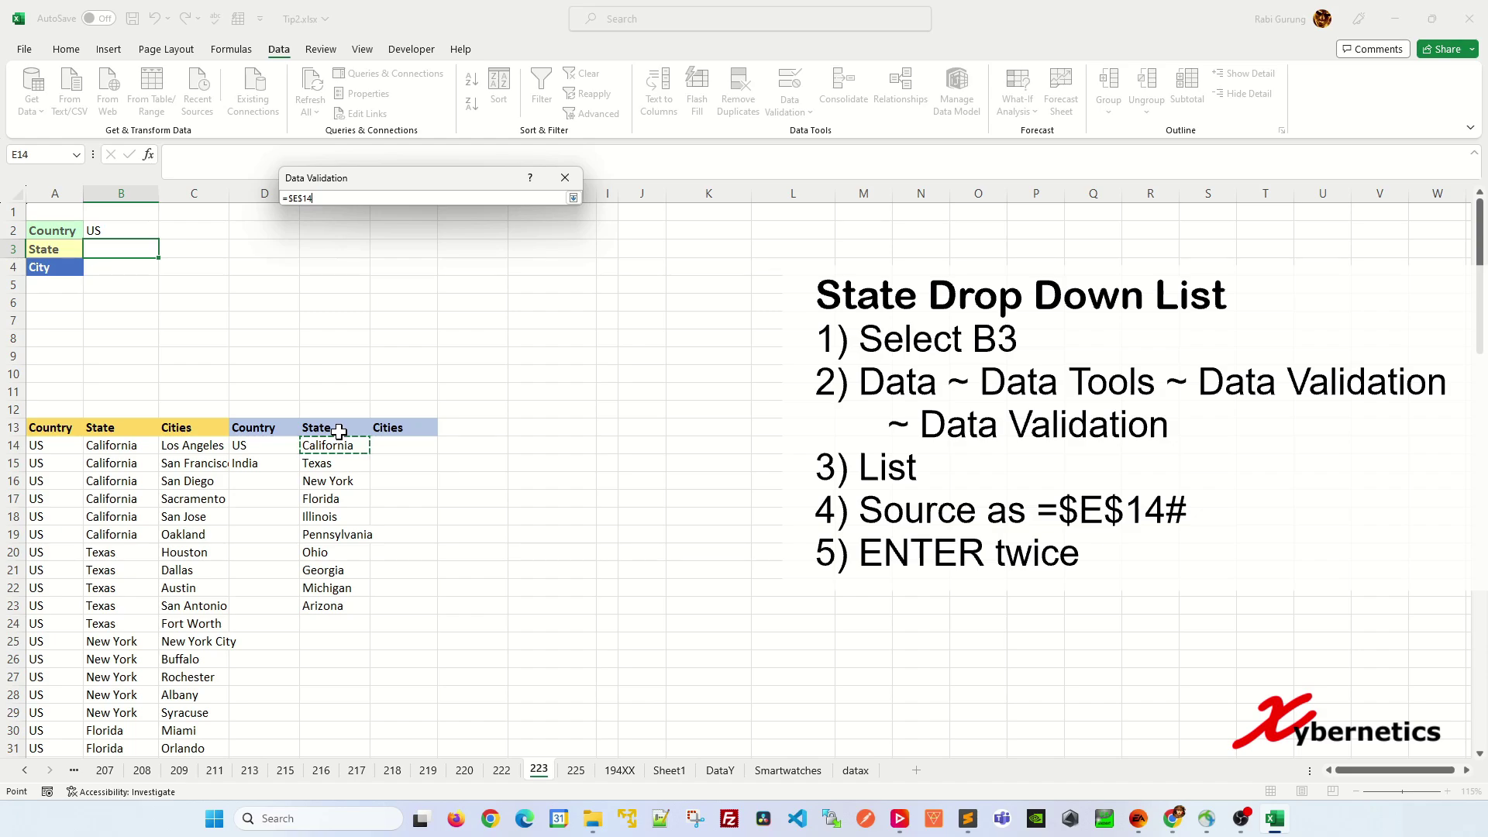
{"action": "left_click", "coordinate": [327, 198]}
{"action": "type", "text": "#"}
{"action": "key", "text": "Return"}
{"action": "key", "text": "Return"}
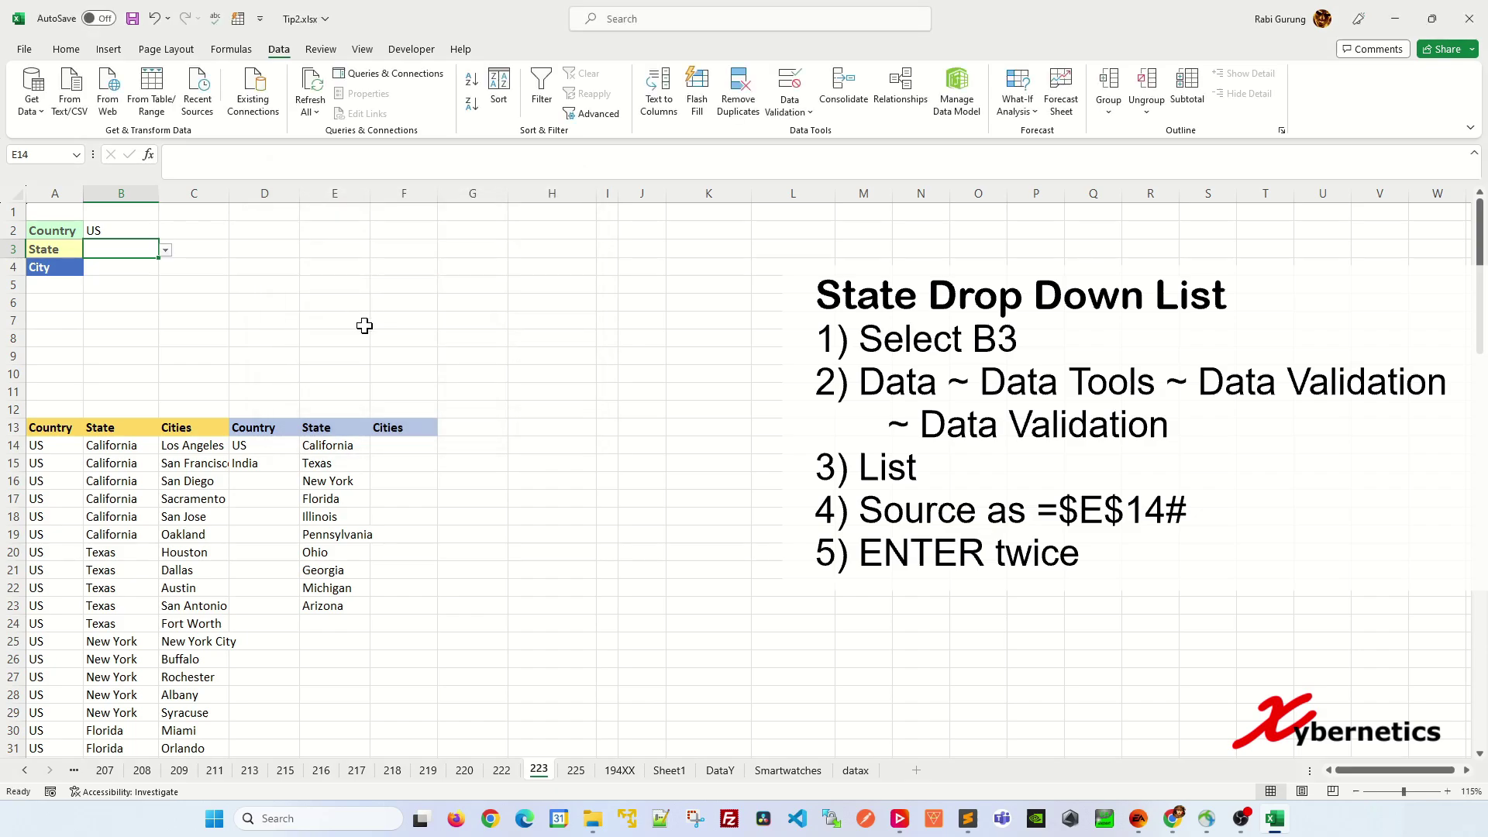
- Change the country in B2 to India and check the state choices offered in B3 without picking one
{"action": "left_click", "coordinate": [166, 250]}
{"action": "key", "text": "Escape"}
{"action": "left_click", "coordinate": [142, 231]}
{"action": "left_click", "coordinate": [166, 232]}
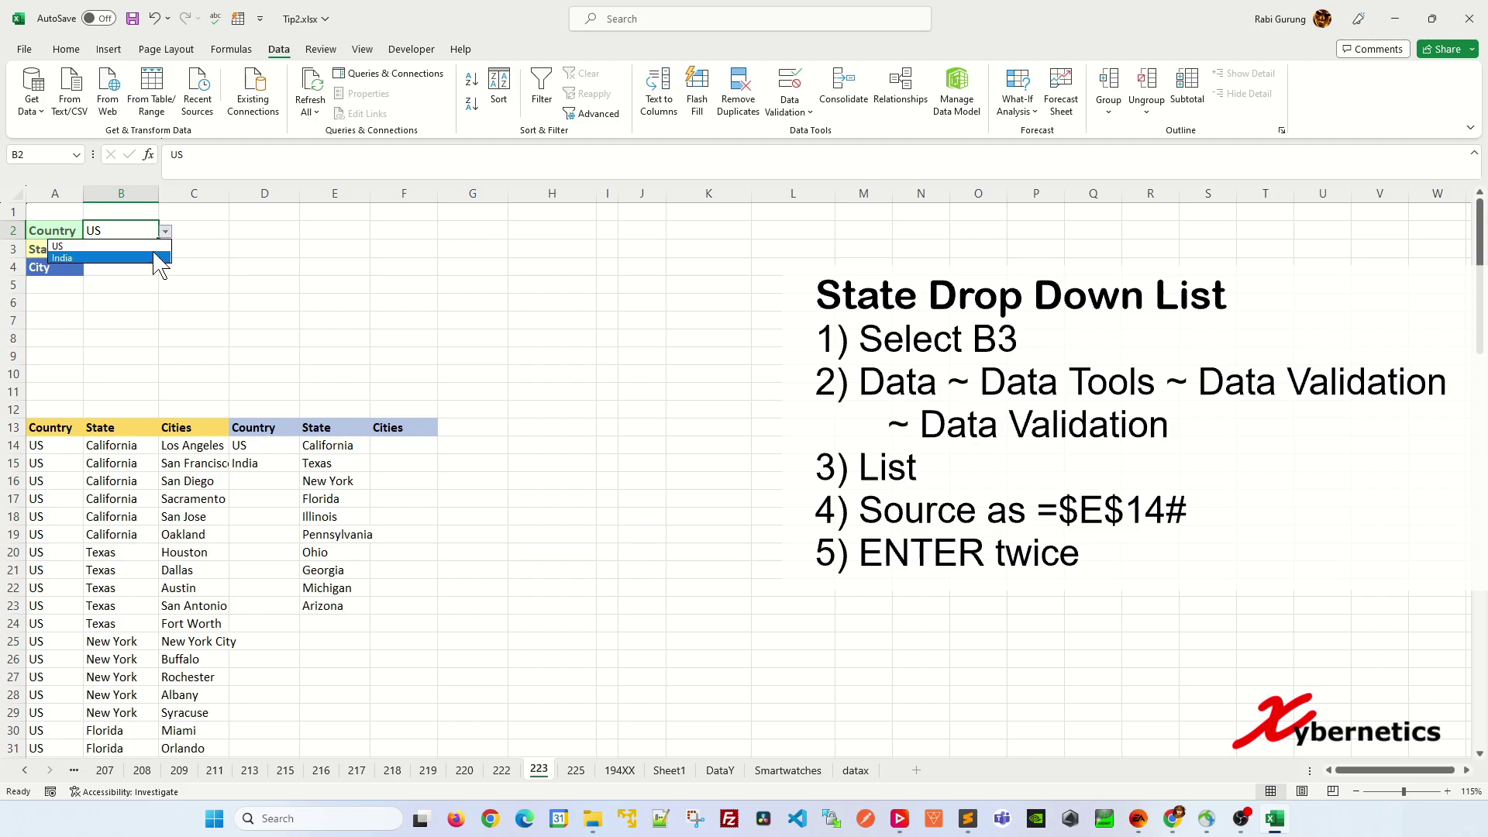
{"action": "left_click", "coordinate": [159, 264]}
{"action": "left_click", "coordinate": [152, 249]}
{"action": "left_click", "coordinate": [166, 249]}
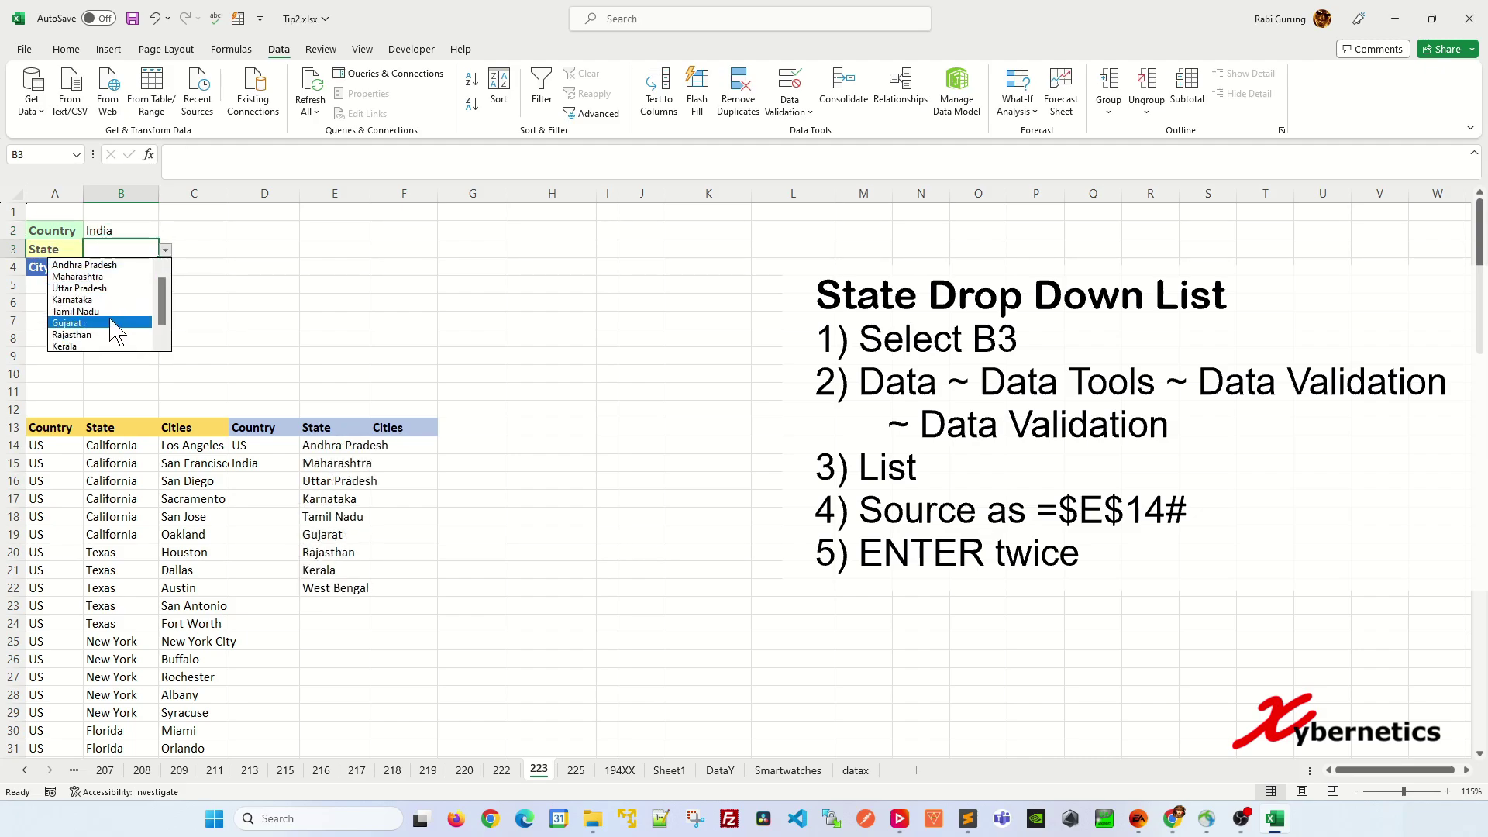
{"action": "left_click", "coordinate": [262, 315]}
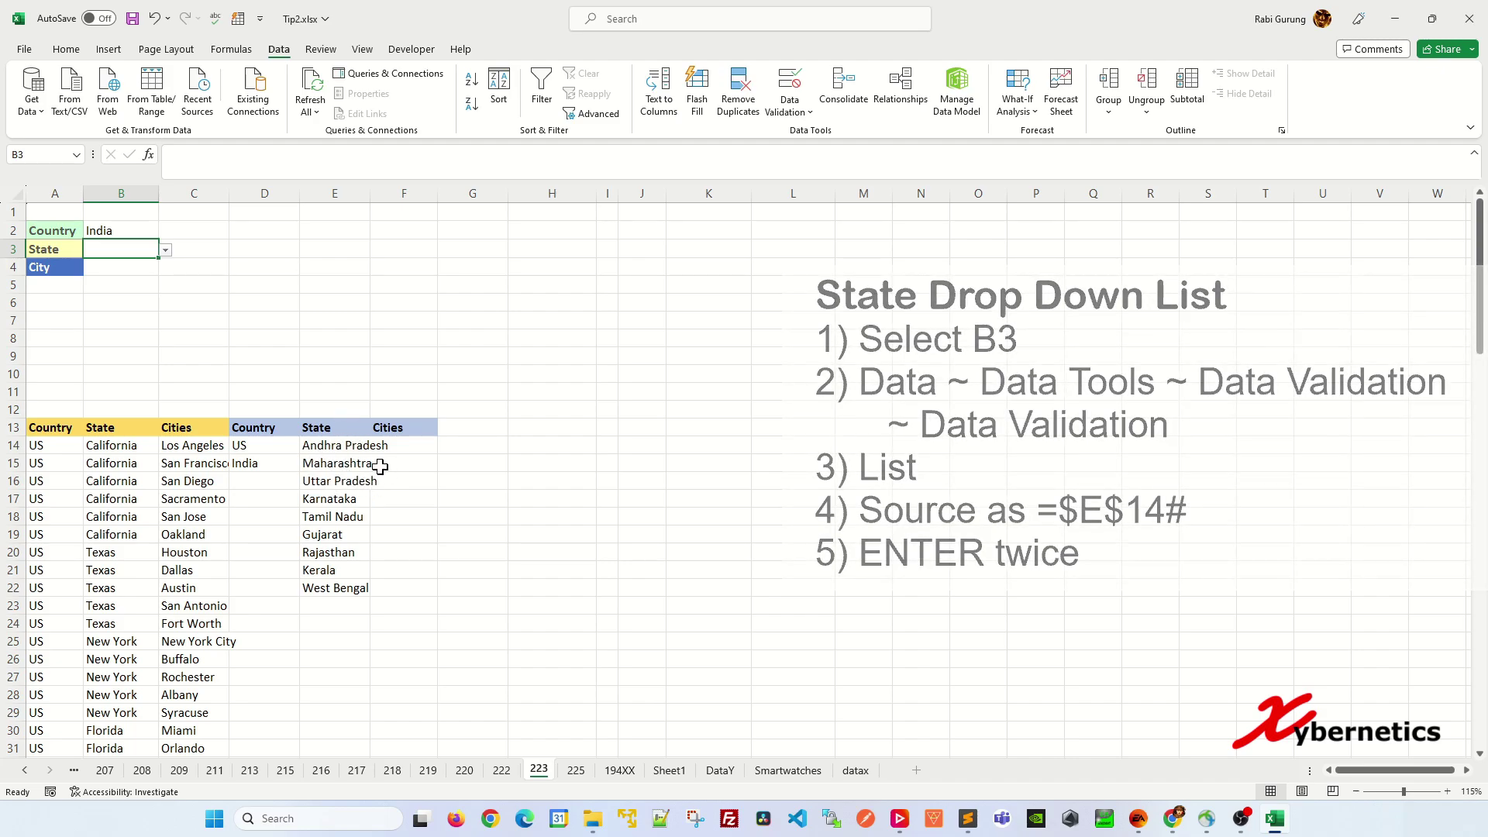
- Copy the state list formula from E14 into F14 under the Cities heading
{"action": "left_click", "coordinate": [353, 445]}
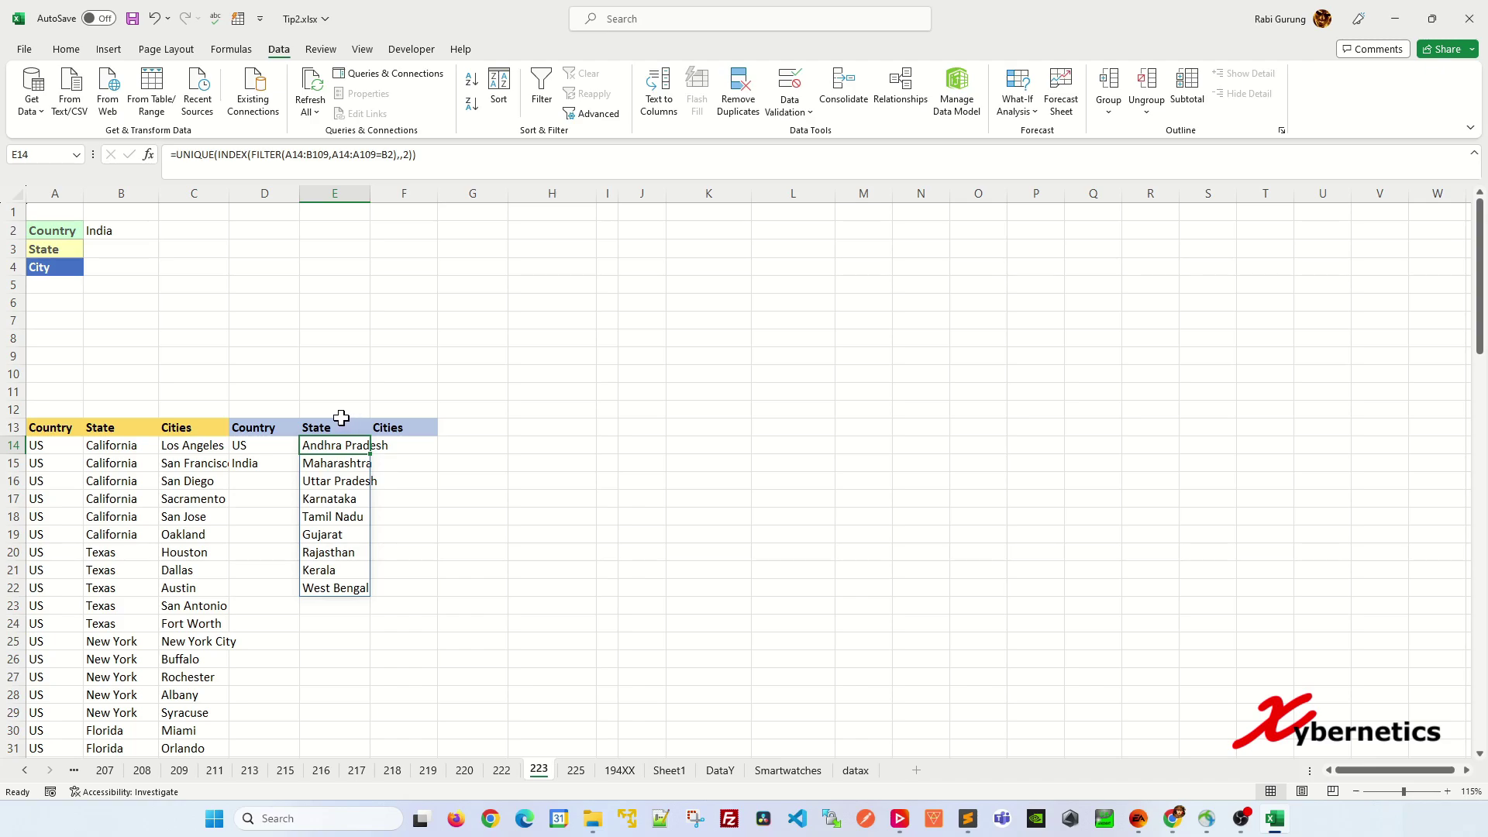
{"action": "key", "text": "ctrl+c"}
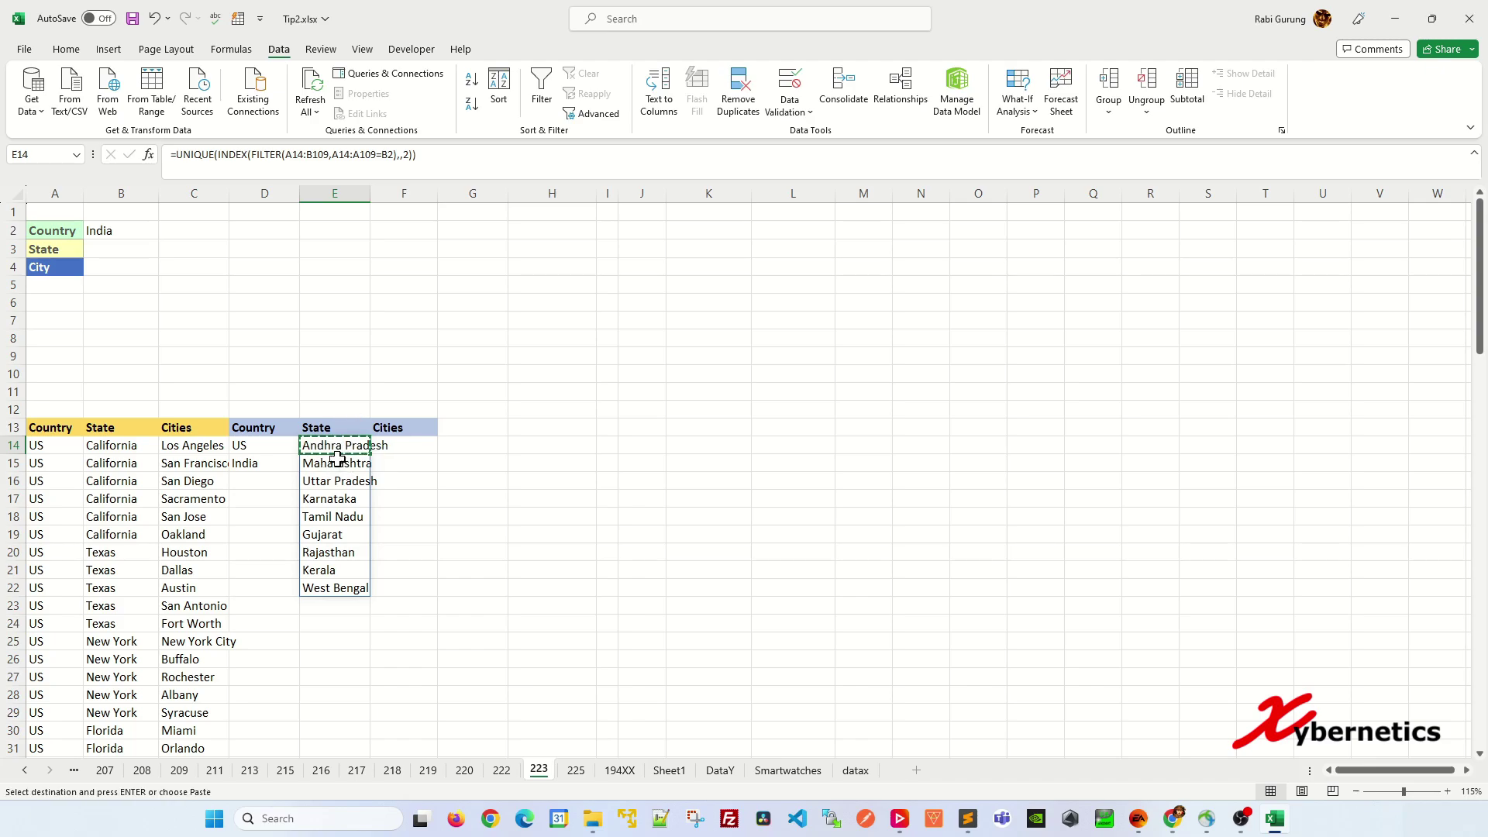
{"action": "left_click", "coordinate": [401, 445]}
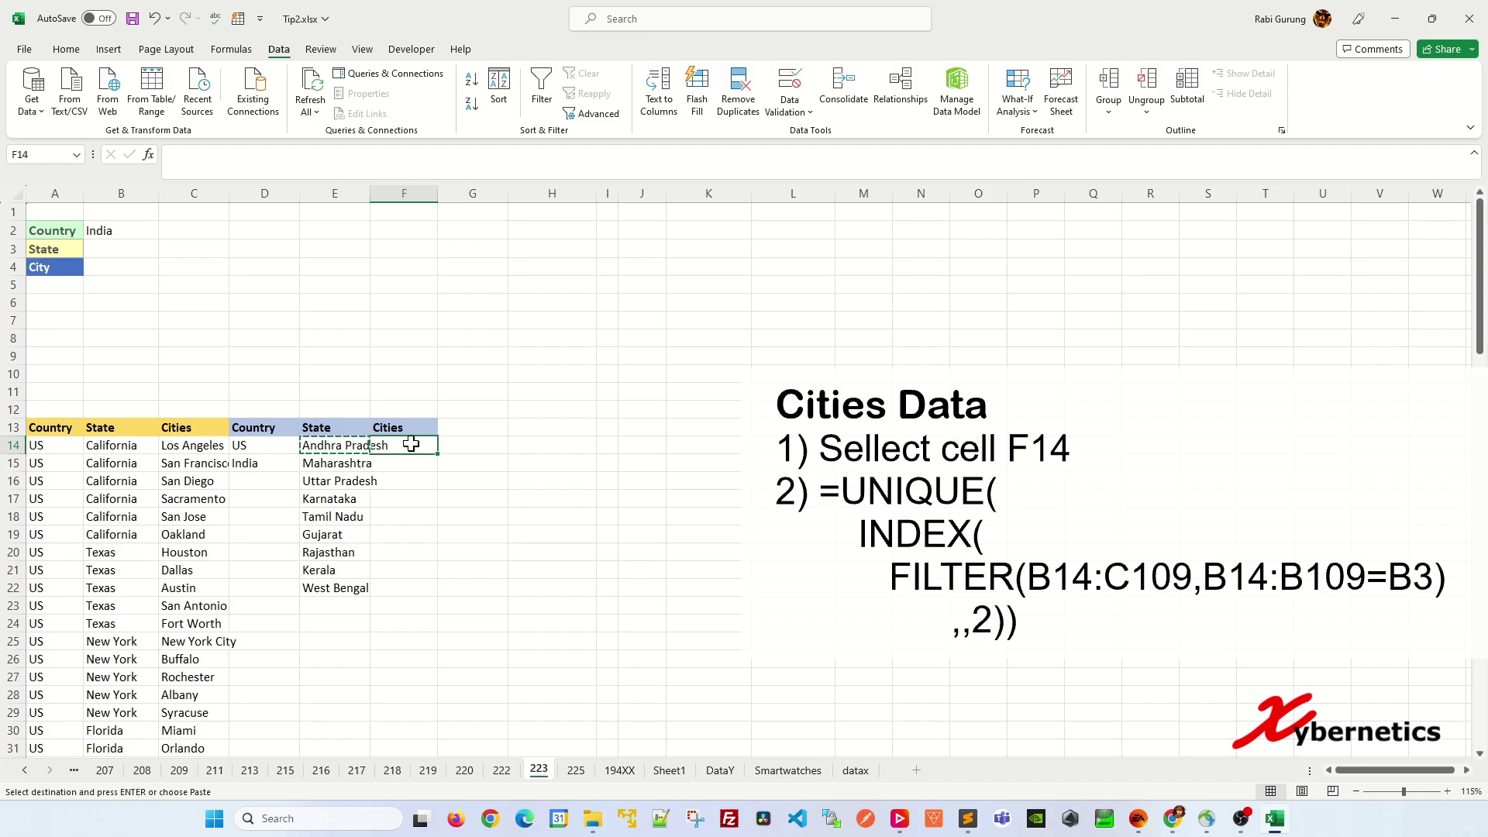
{"action": "key", "text": "ctrl+v"}
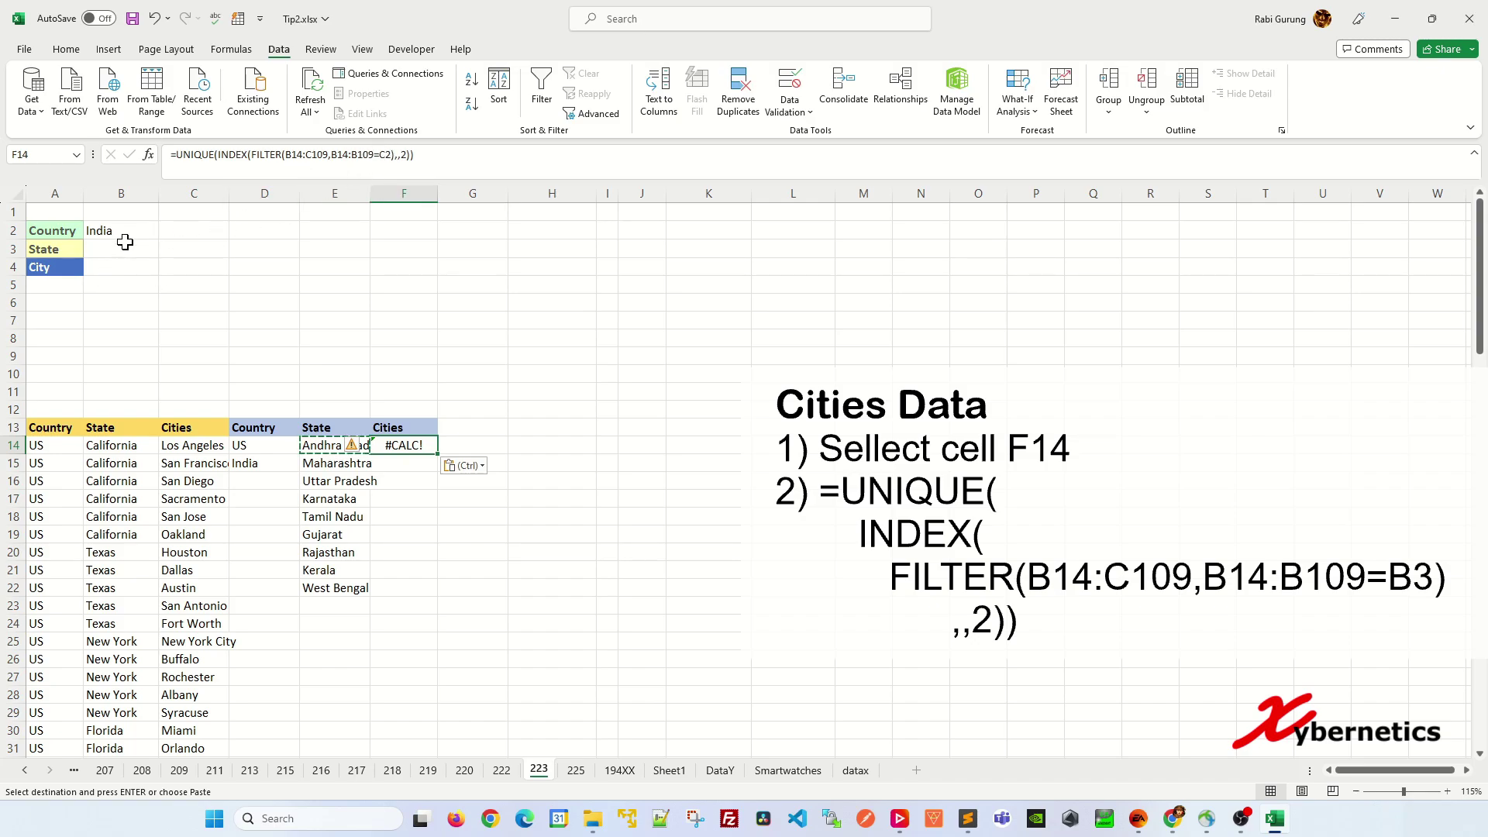
- Change the filter criterion in F14 to B3, giving =UNIQUE(INDEX(FILTER(B14:C109,B14:B109=B3),,2))
{"action": "left_click", "coordinate": [395, 154]}
{"action": "type", "text": ")"}
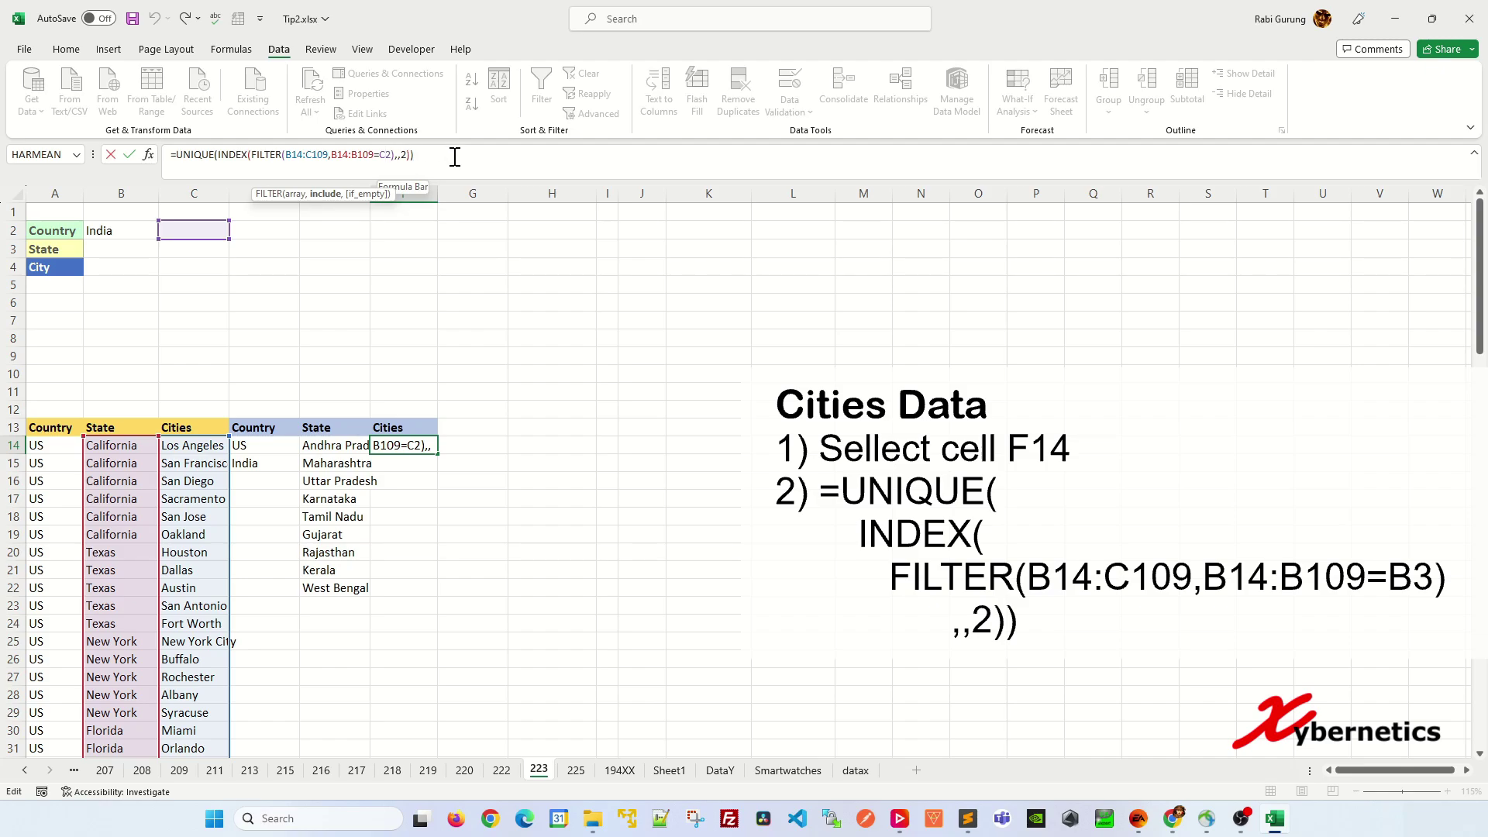
{"action": "key", "text": "BackSpace"}
{"action": "type", "text": "B3"}
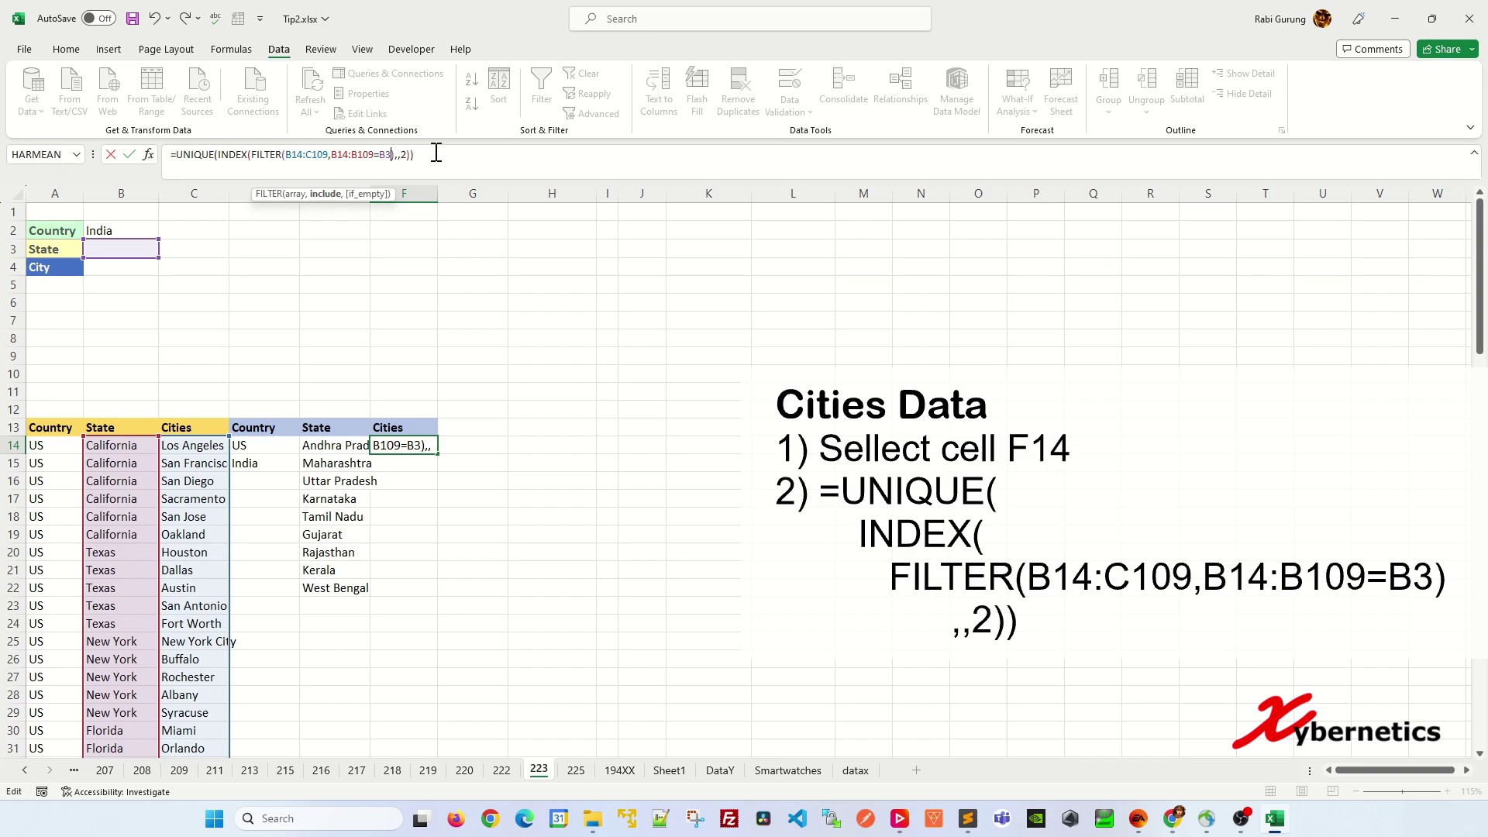
{"action": "key", "text": "Return"}
{"action": "left_click", "coordinate": [385, 444]}
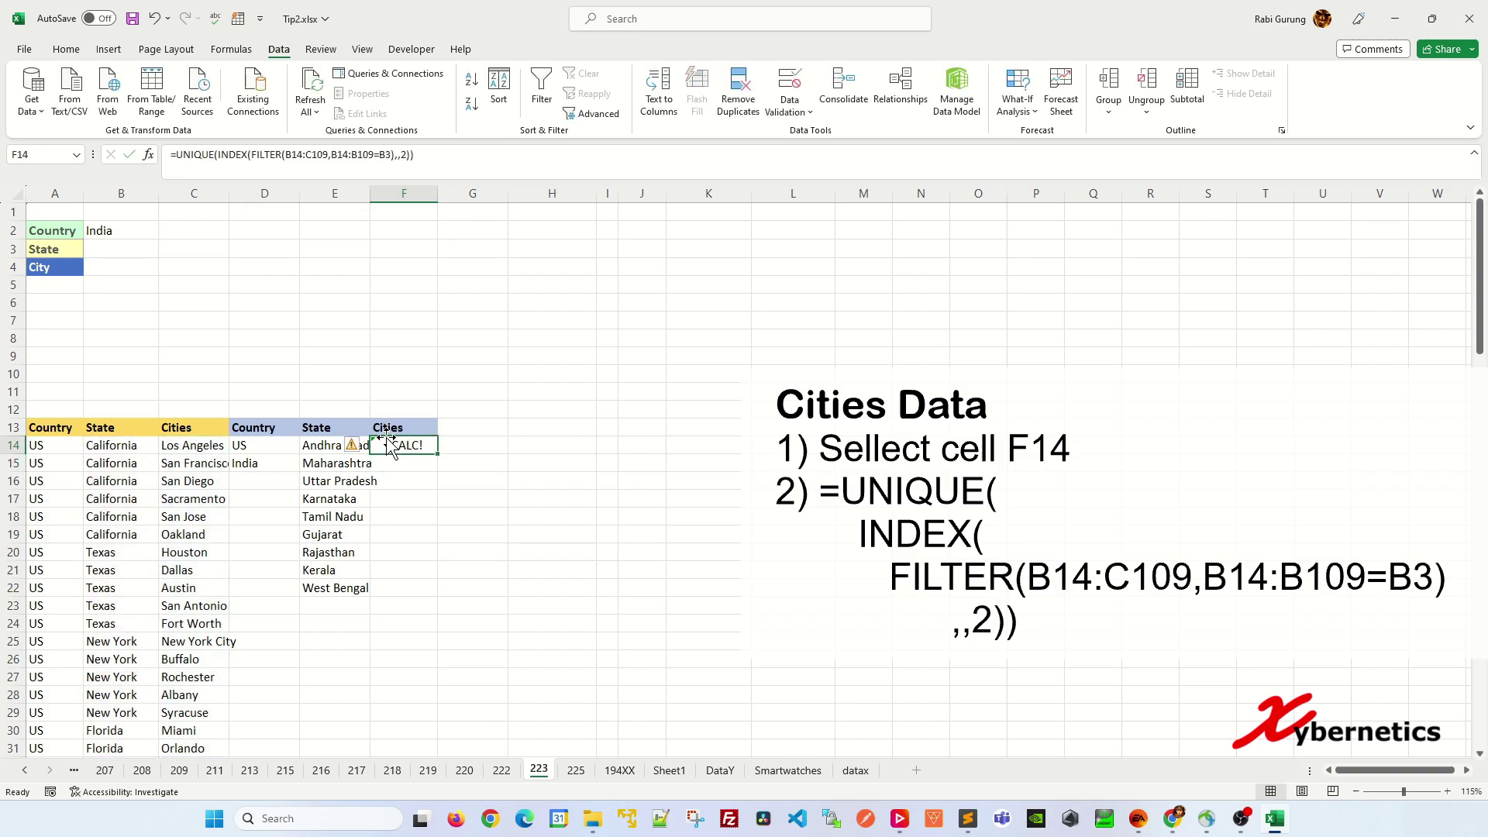
- Choose Uttar Pradesh as the state in B3 to test the cities formula in F14
{"action": "left_click", "coordinate": [105, 249]}
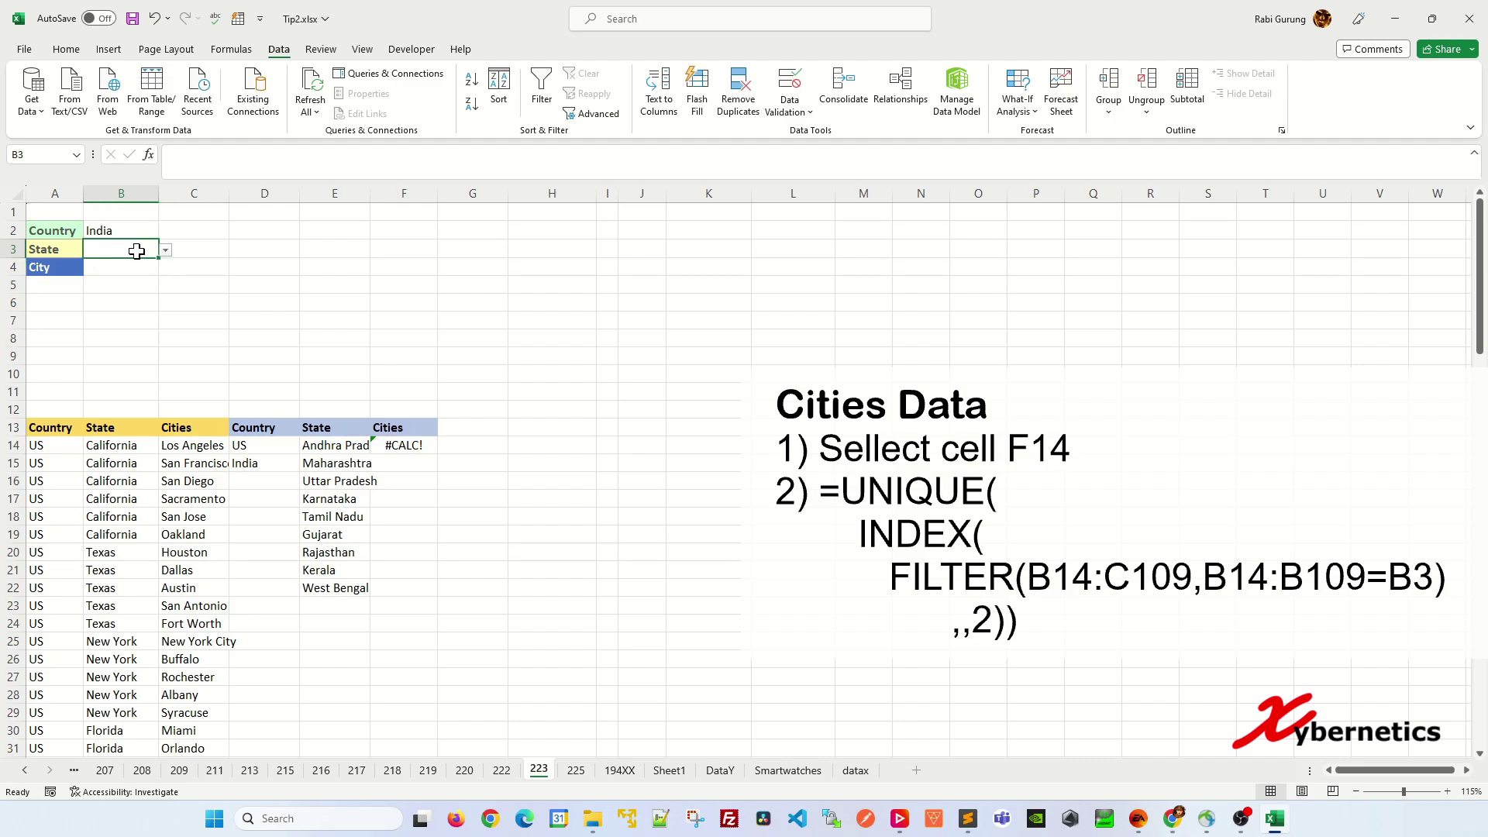
{"action": "left_click", "coordinate": [165, 250]}
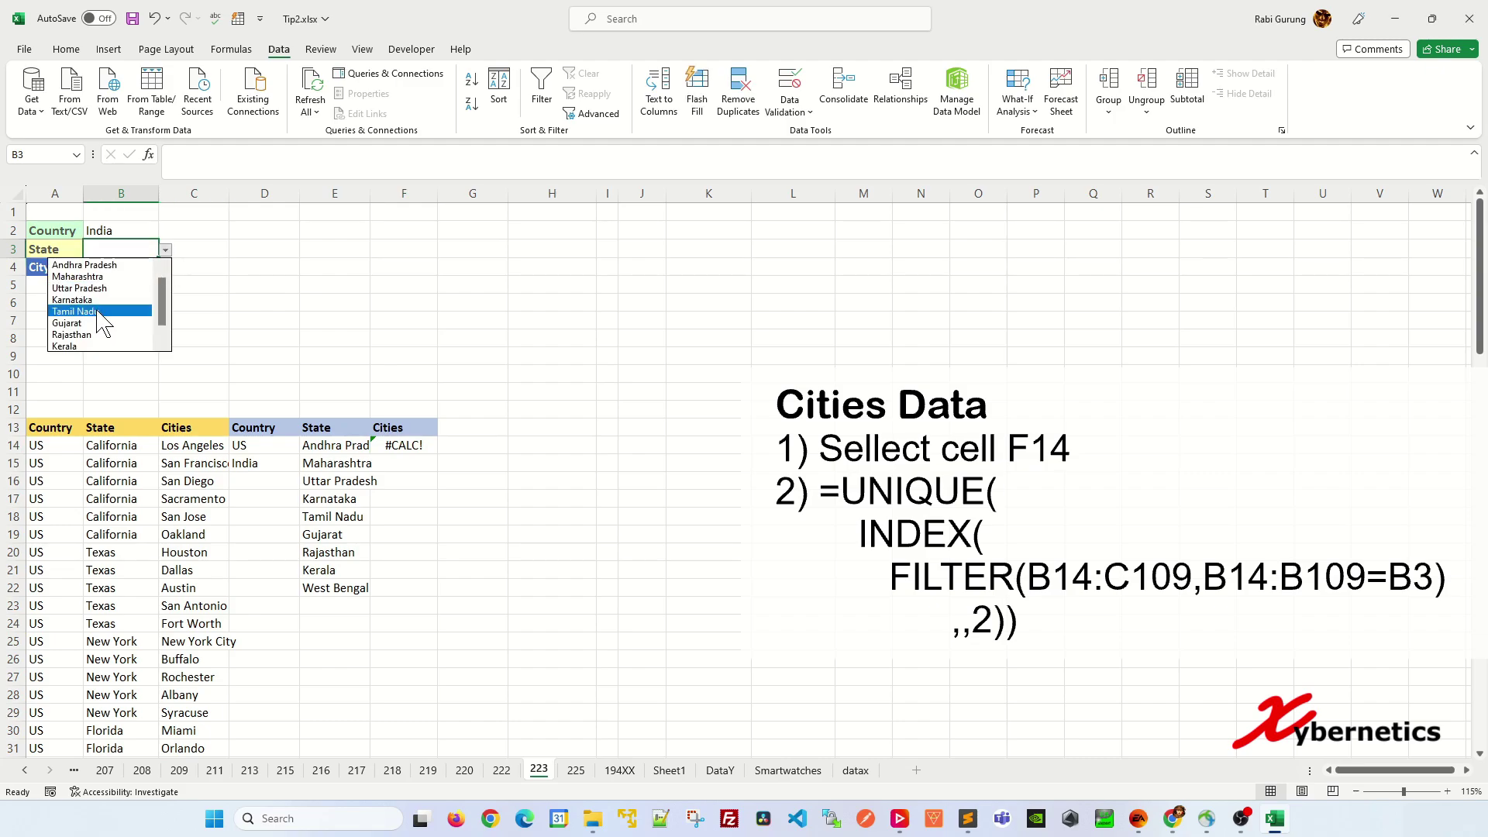
{"action": "left_click", "coordinate": [101, 288]}
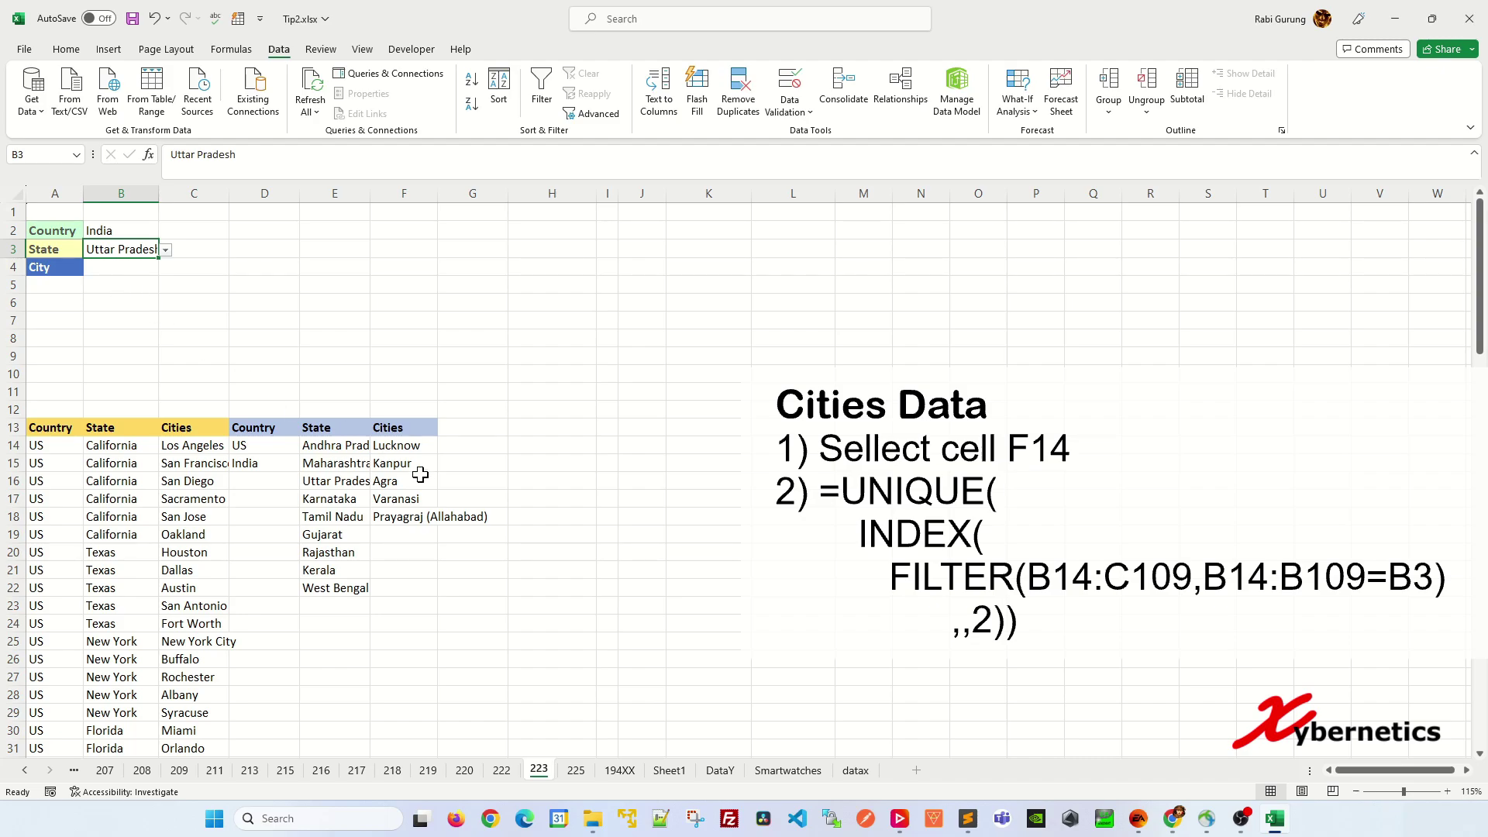
- Add list data validation to the City cell B4 with the spilled range =$F$14# as its source
{"action": "left_click", "coordinate": [123, 269]}
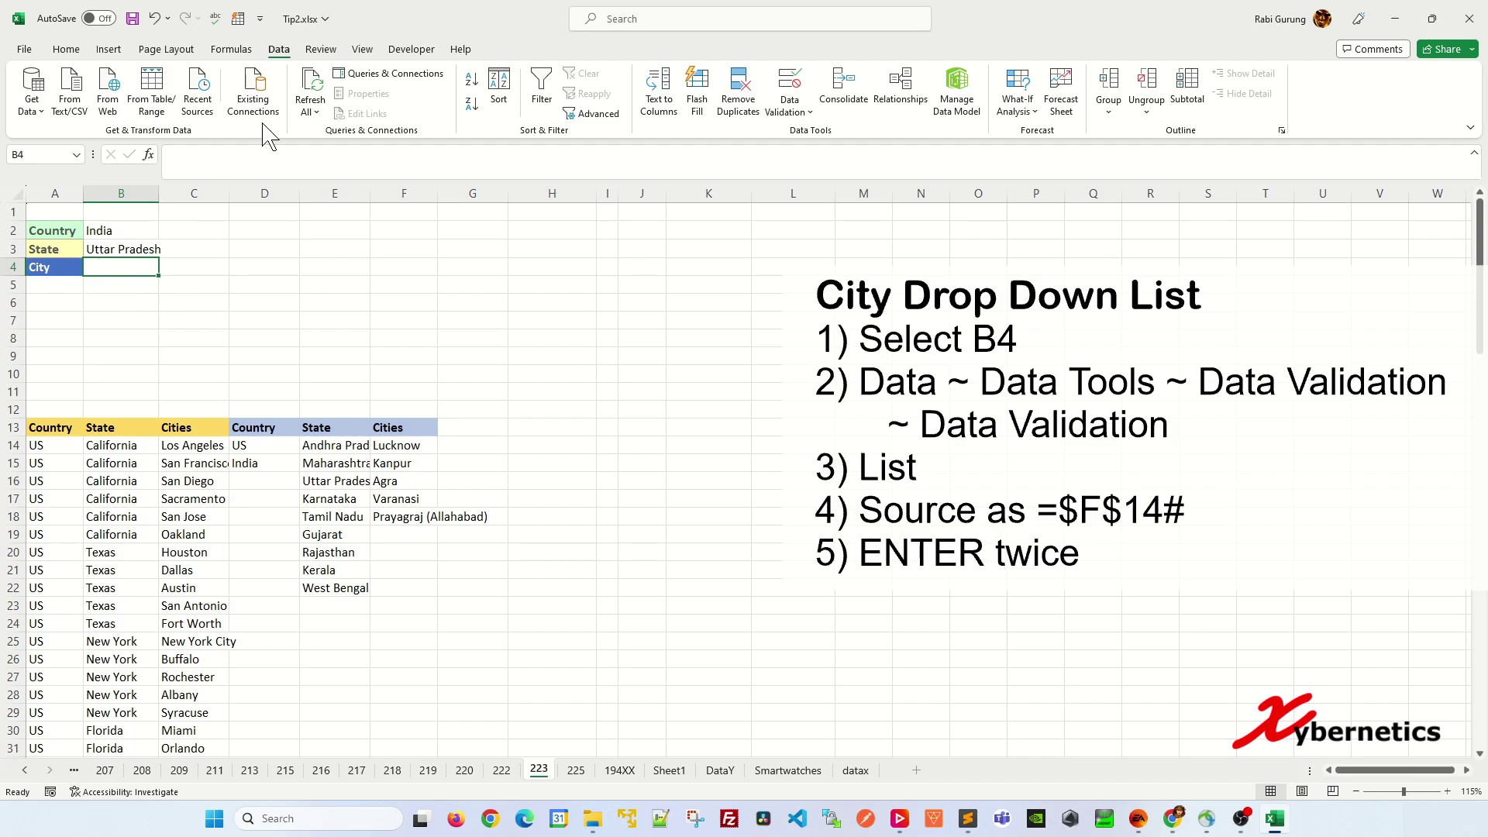
{"action": "left_click", "coordinate": [809, 113]}
{"action": "left_click", "coordinate": [810, 138]}
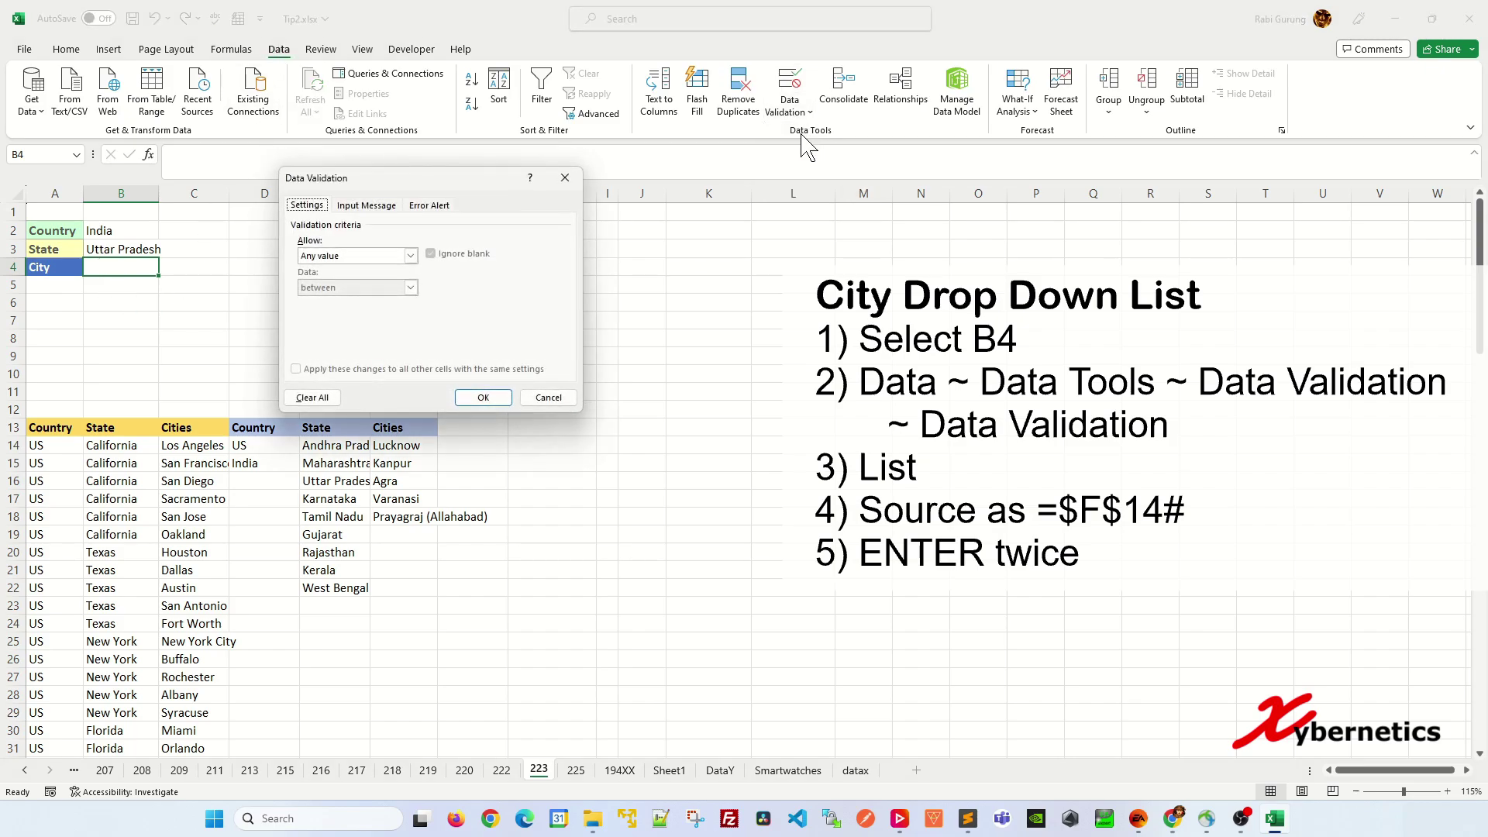
{"action": "left_click", "coordinate": [342, 255]}
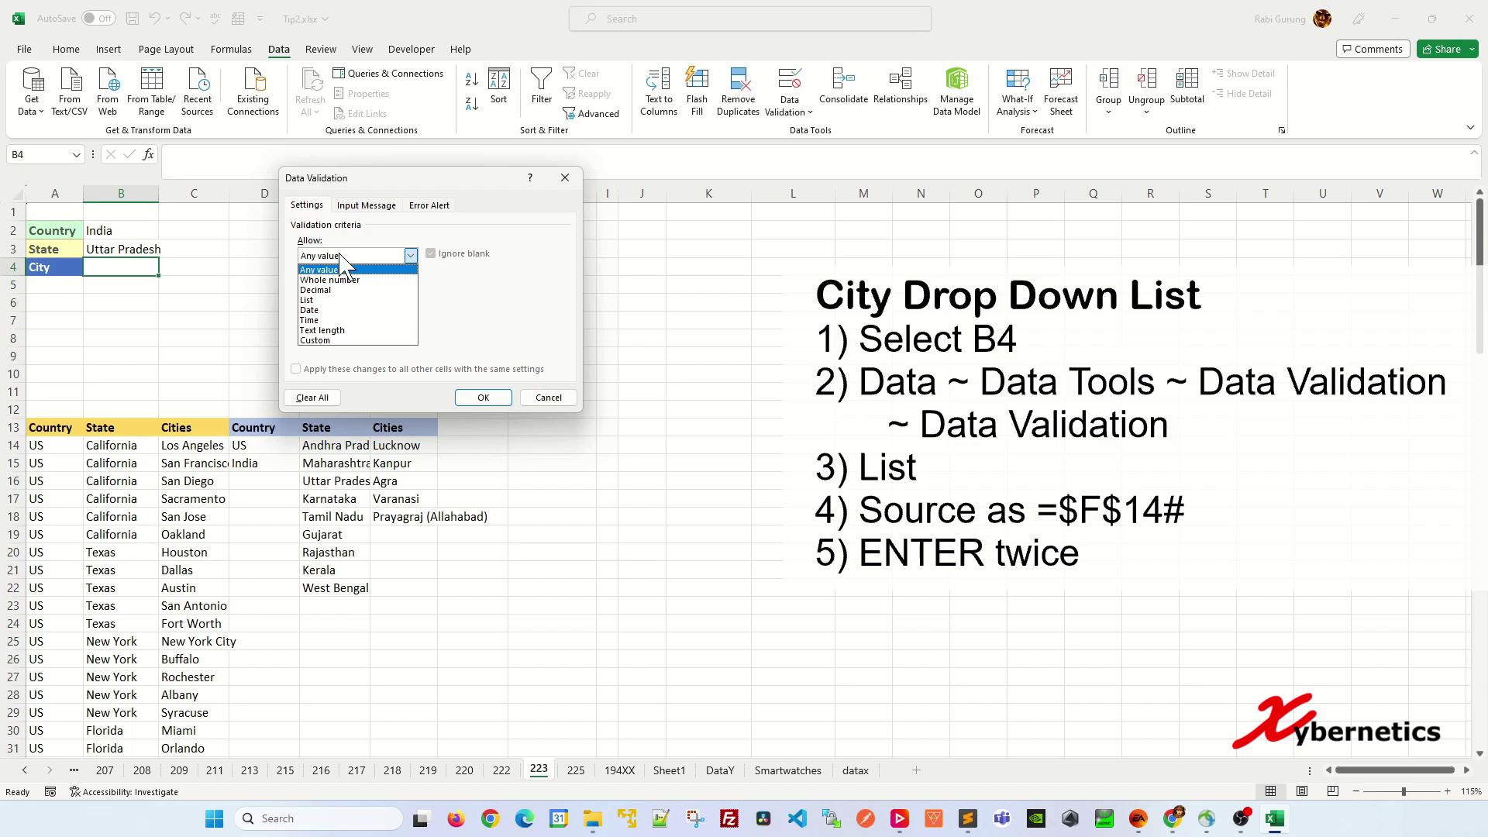
{"action": "key", "text": "Down"}
{"action": "key", "text": "Down"}
{"action": "key", "text": "Down"}
{"action": "left_click", "coordinate": [379, 300]}
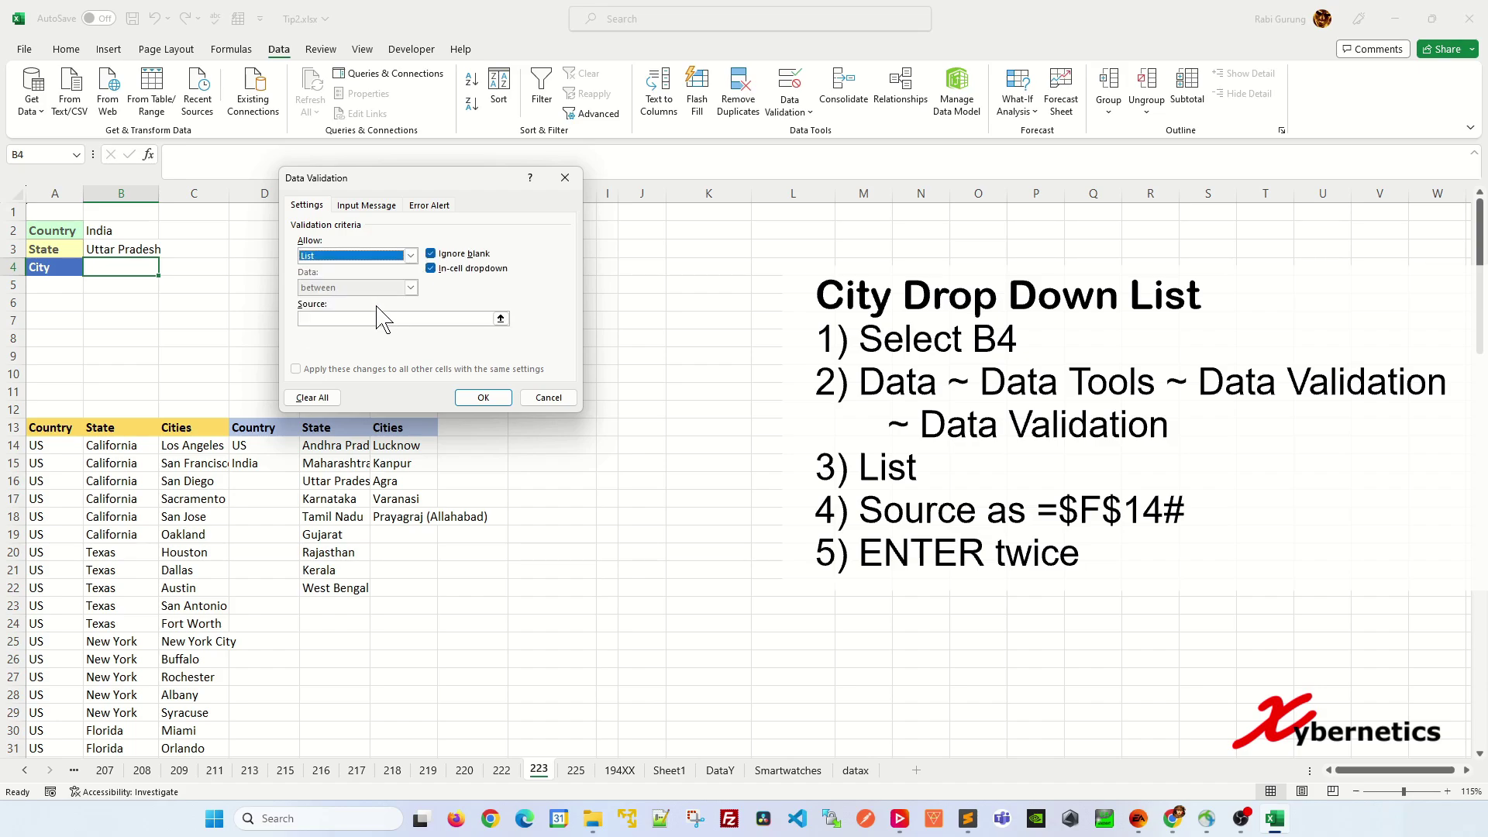
{"action": "left_click", "coordinate": [502, 320]}
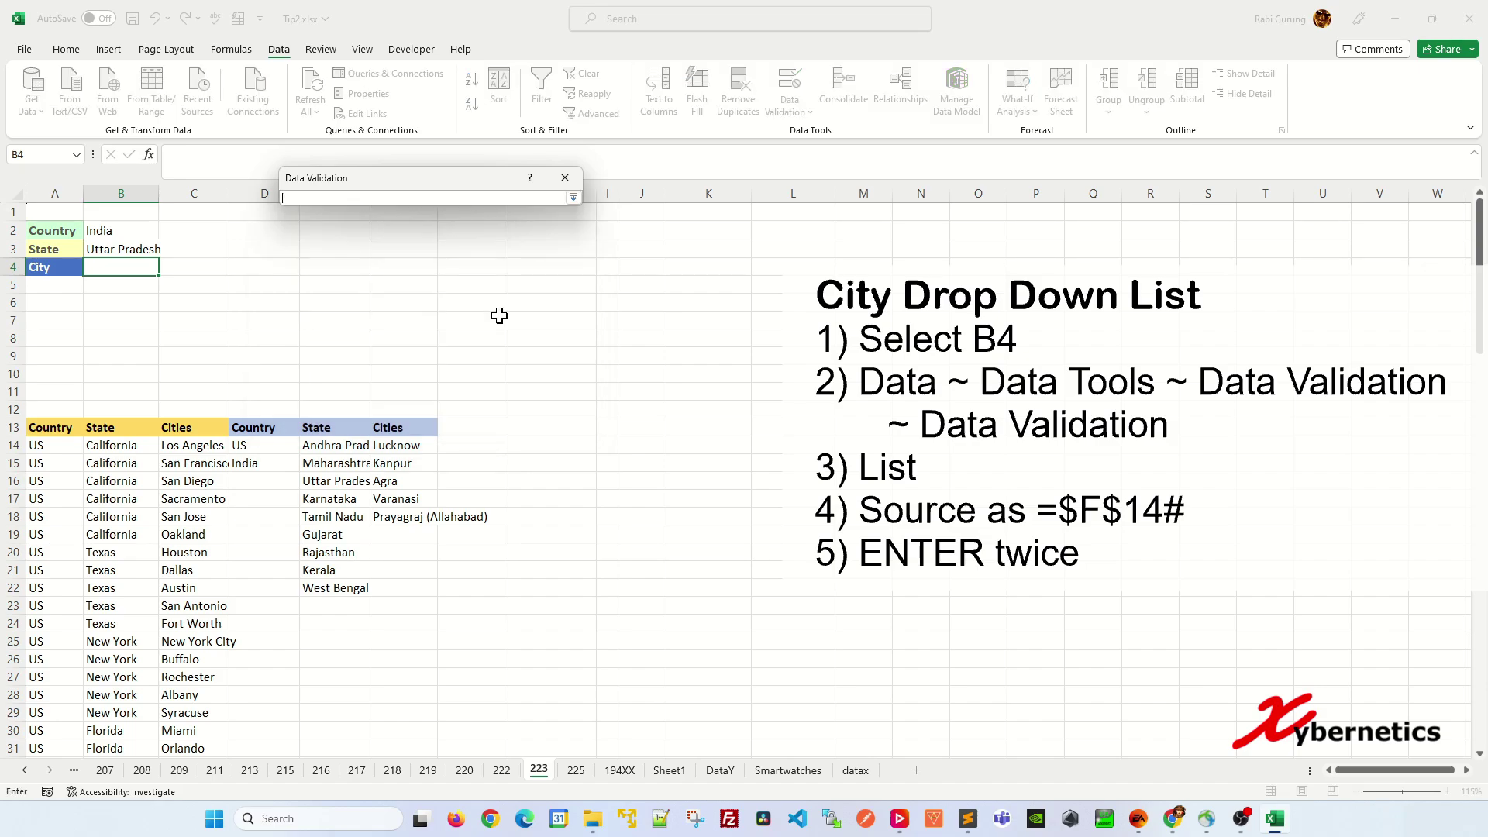
{"action": "left_click", "coordinate": [407, 447]}
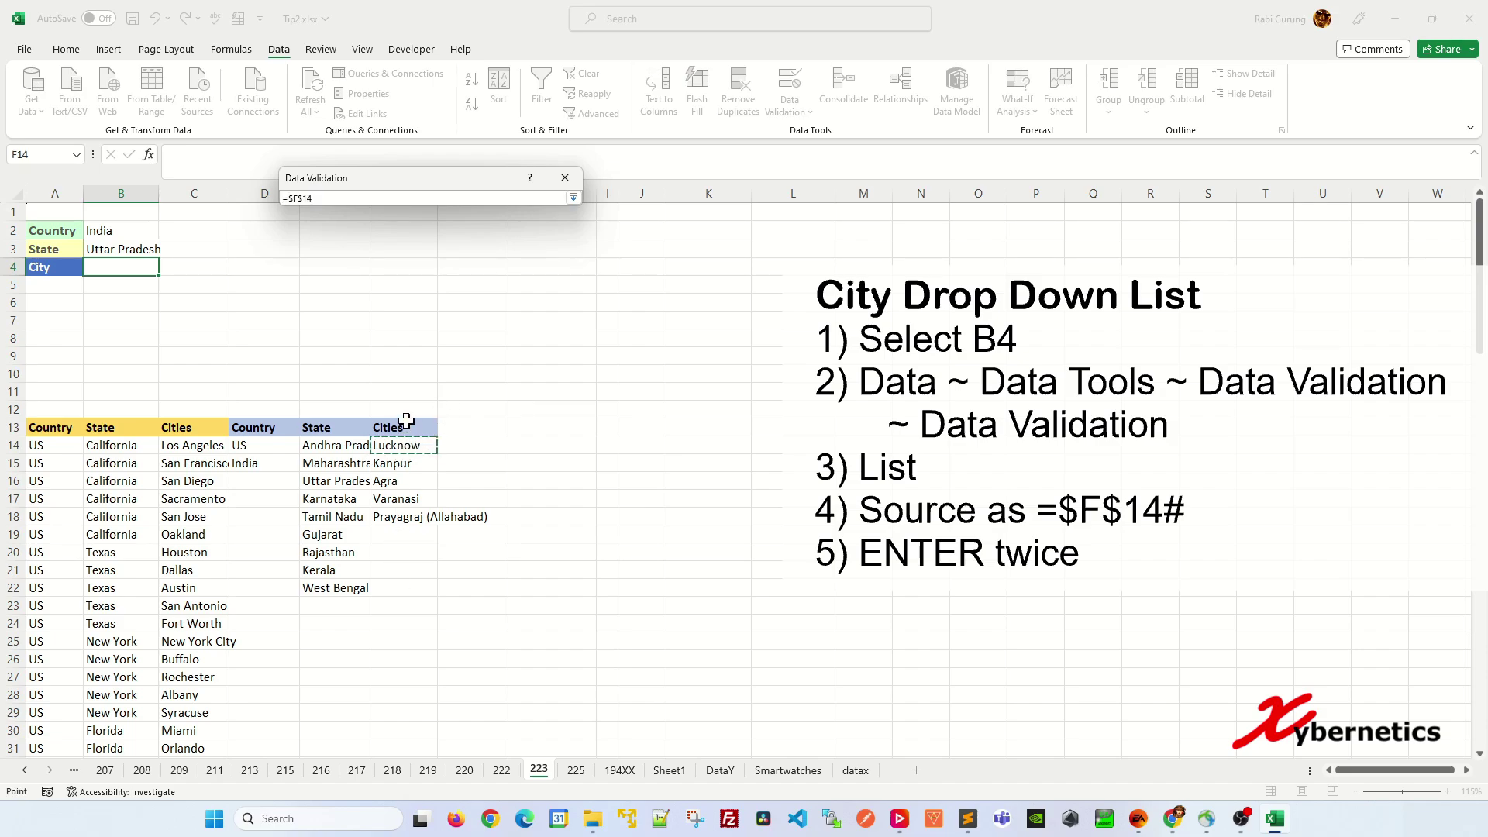
{"action": "type", "text": "#"}
{"action": "key", "text": "Return"}
{"action": "key", "text": "Return"}
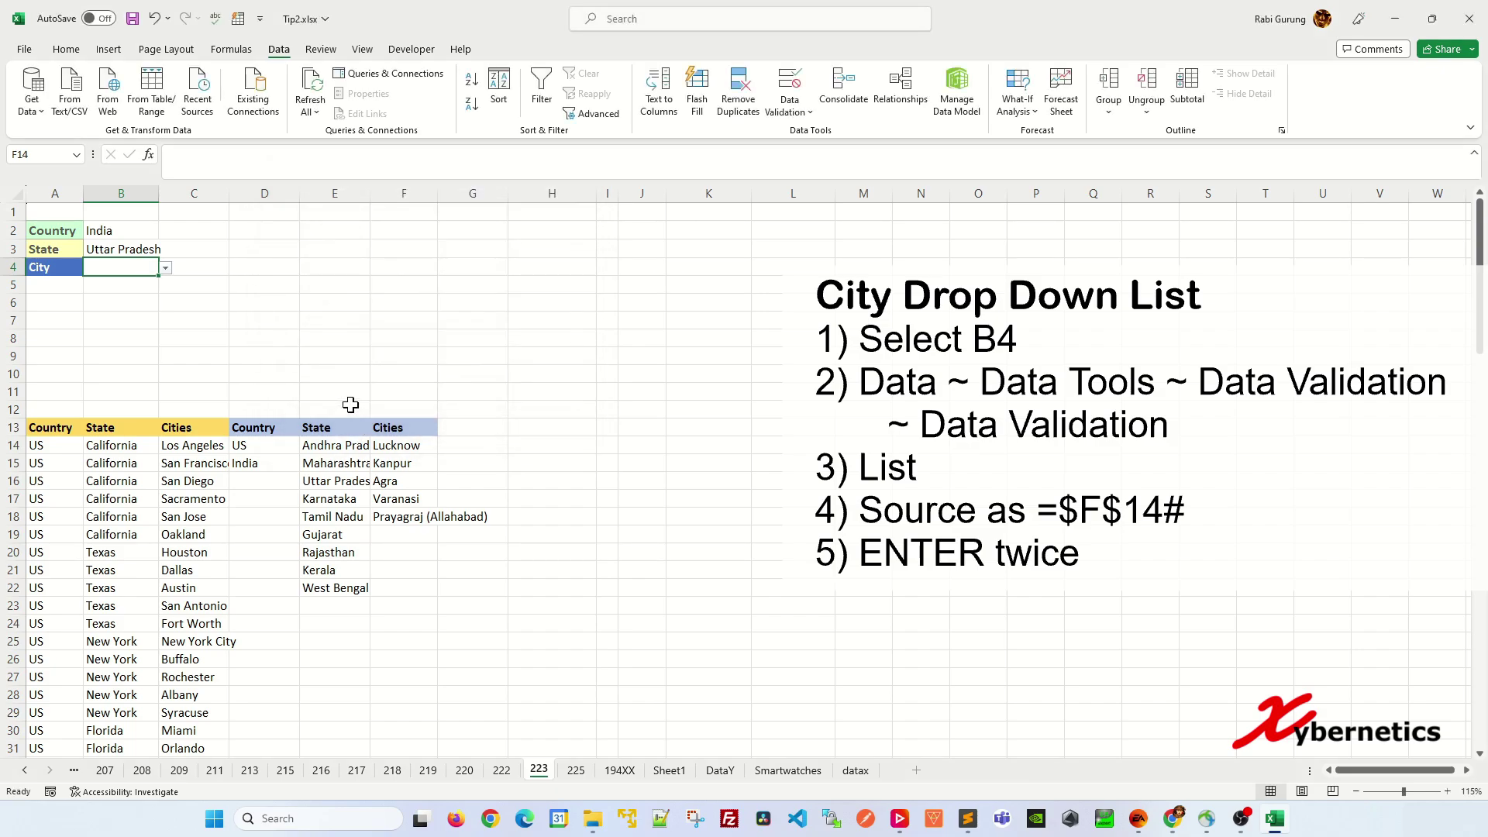
- Review the city choices in B4 for the selected state and choose Kanpur
{"action": "left_click", "coordinate": [166, 268]}
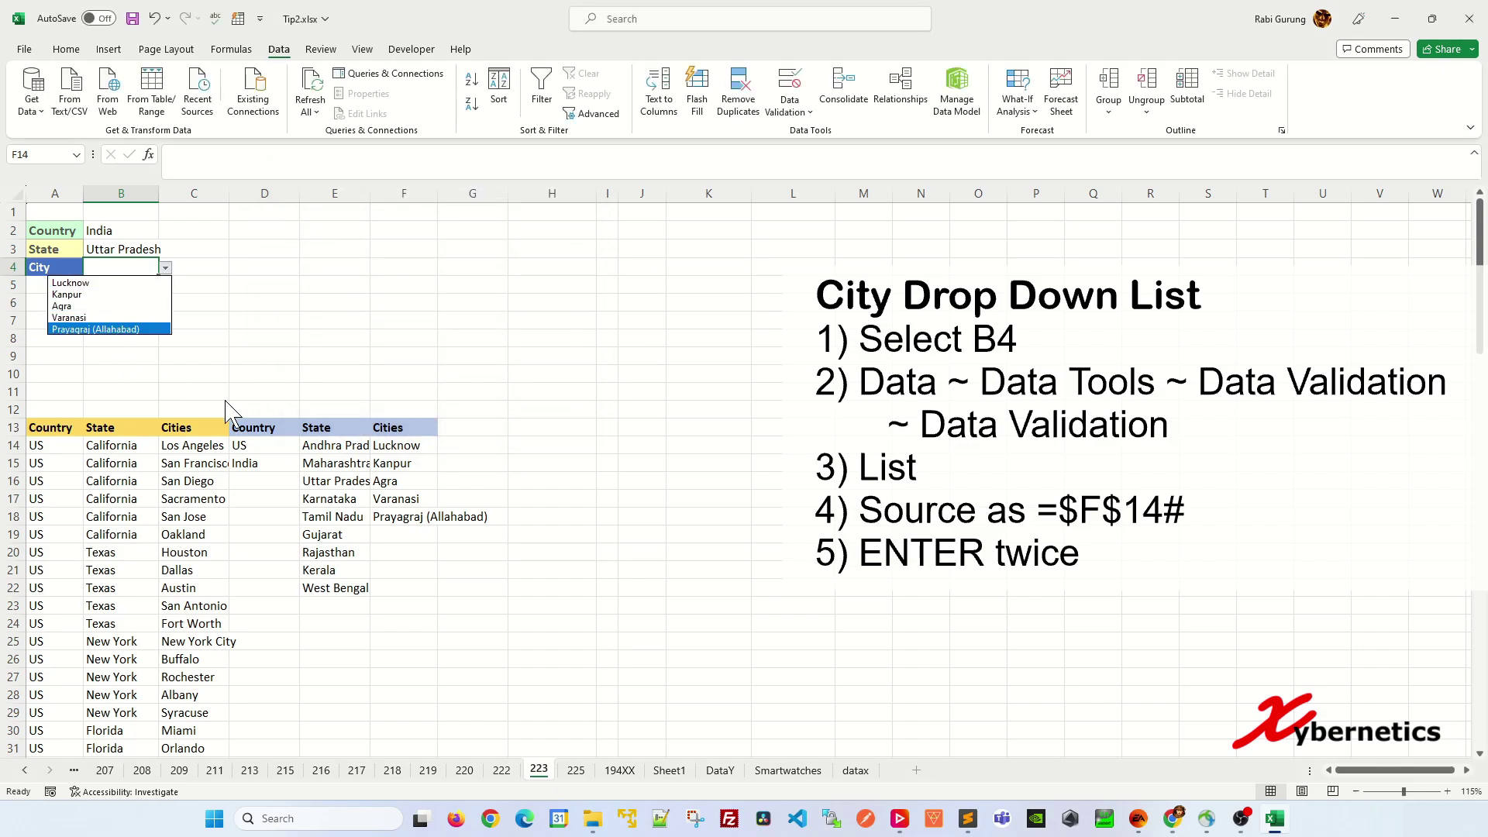
{"action": "left_click", "coordinate": [220, 308]}
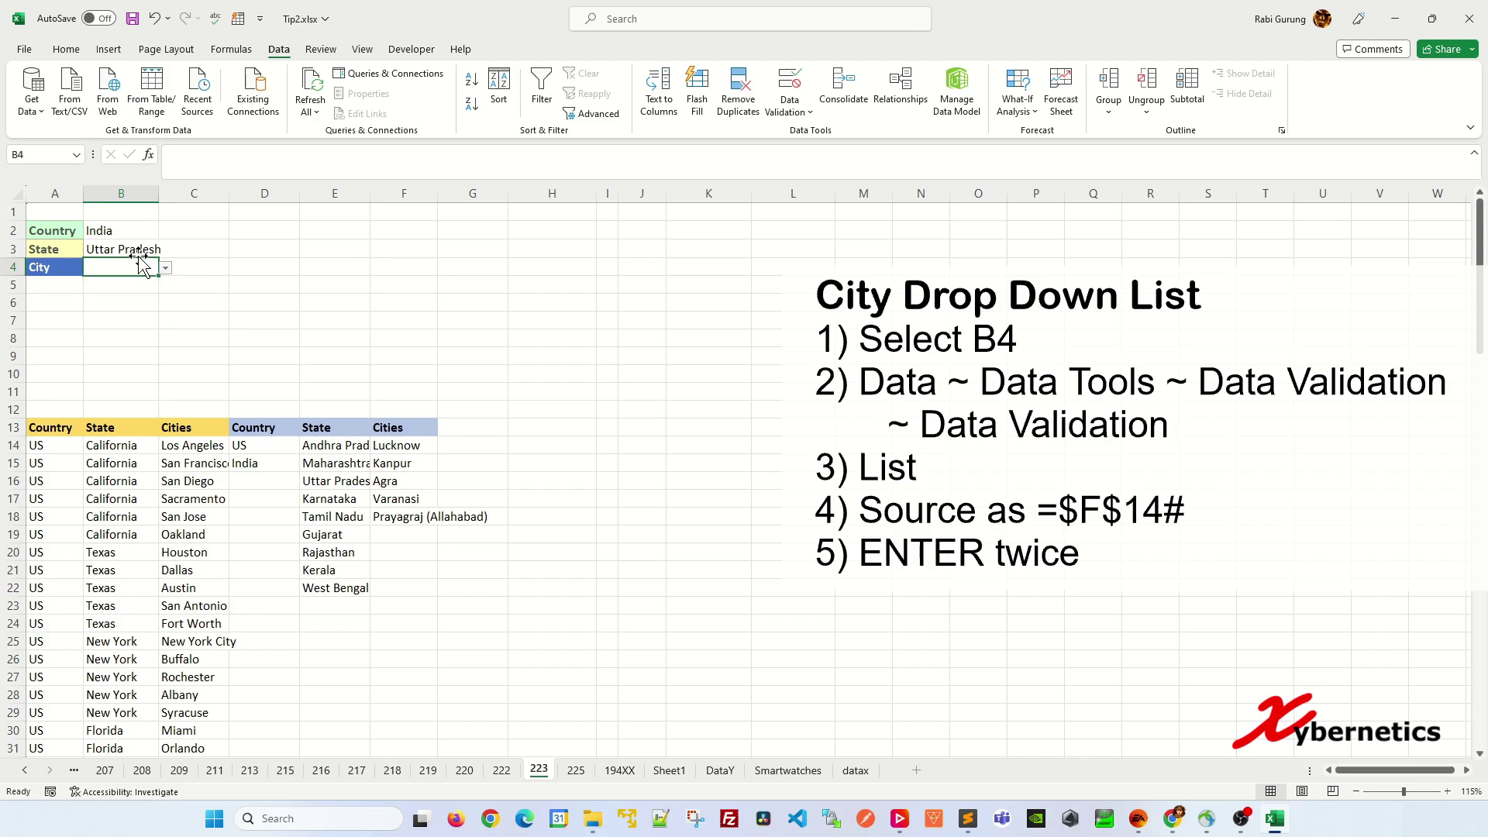
{"action": "left_click", "coordinate": [165, 268]}
{"action": "left_click", "coordinate": [116, 295]}
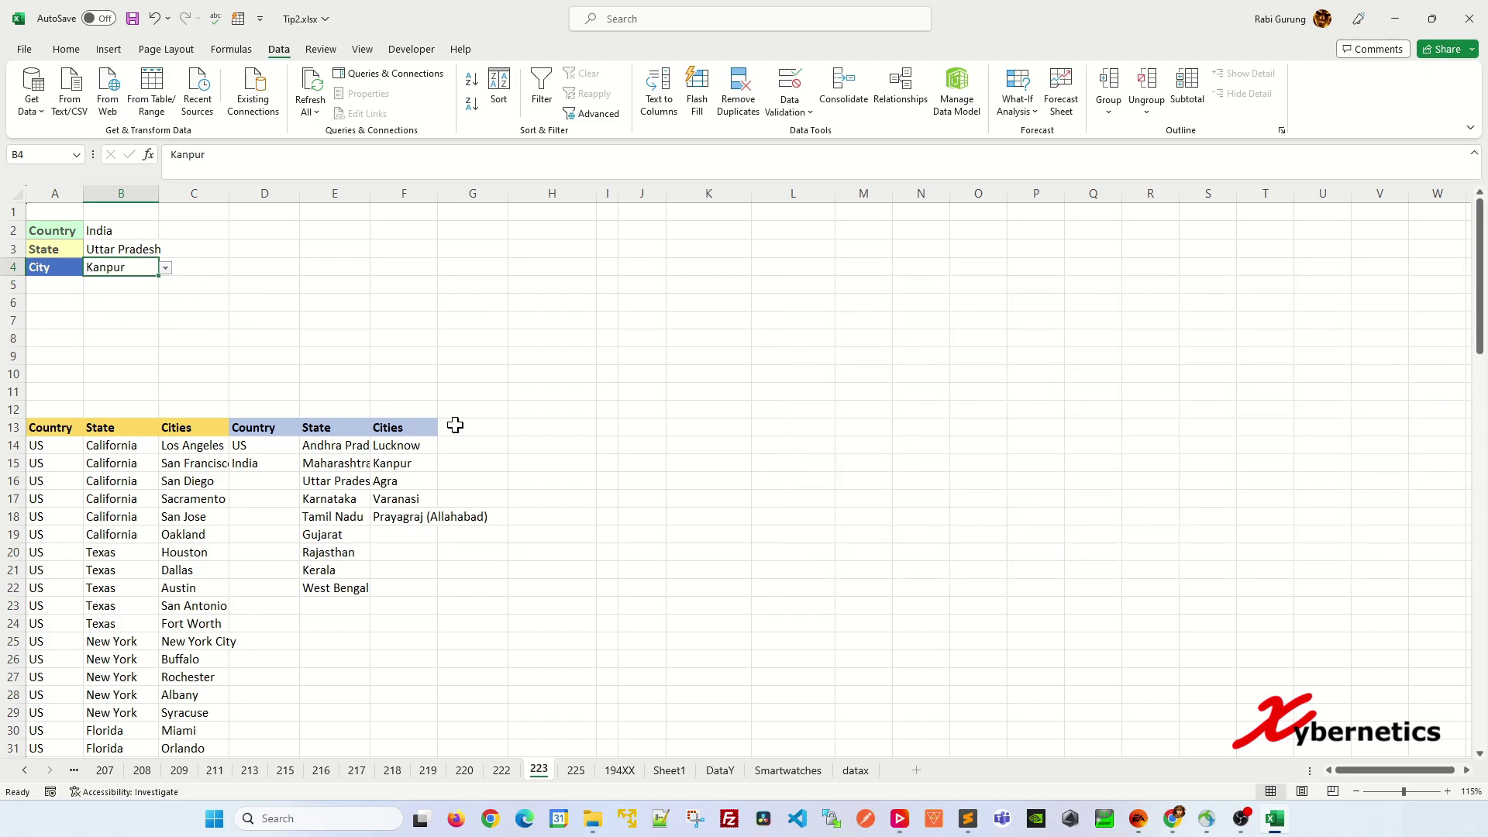
{"action": "left_click", "coordinate": [268, 308]}
- Change the country in B2 to US and the state in B3 to Florida to test the dependent lists
{"action": "left_click", "coordinate": [148, 234]}
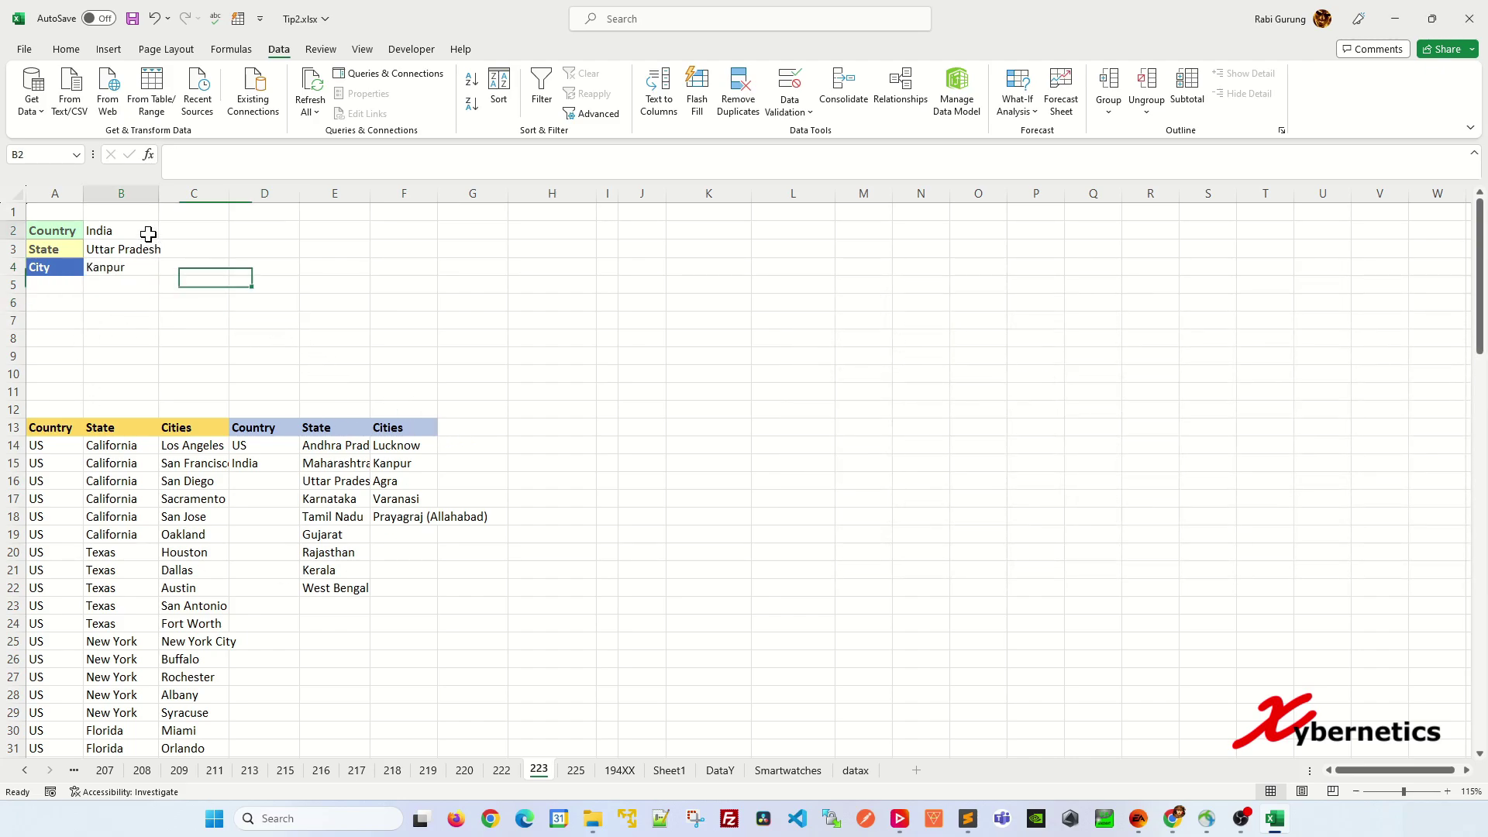
{"action": "left_click", "coordinate": [165, 231]}
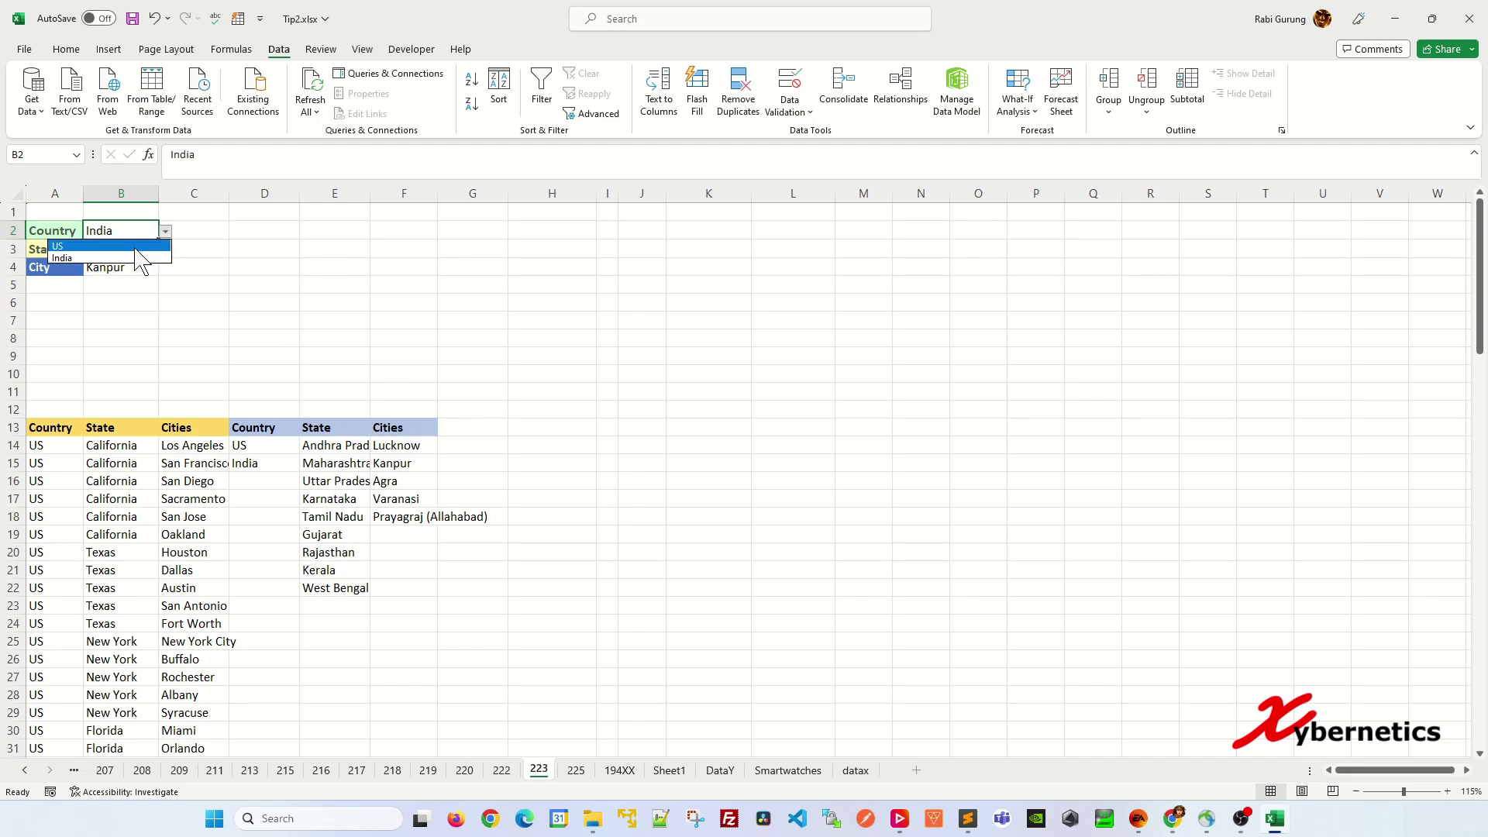
{"action": "left_click", "coordinate": [136, 246]}
{"action": "left_click", "coordinate": [133, 250]}
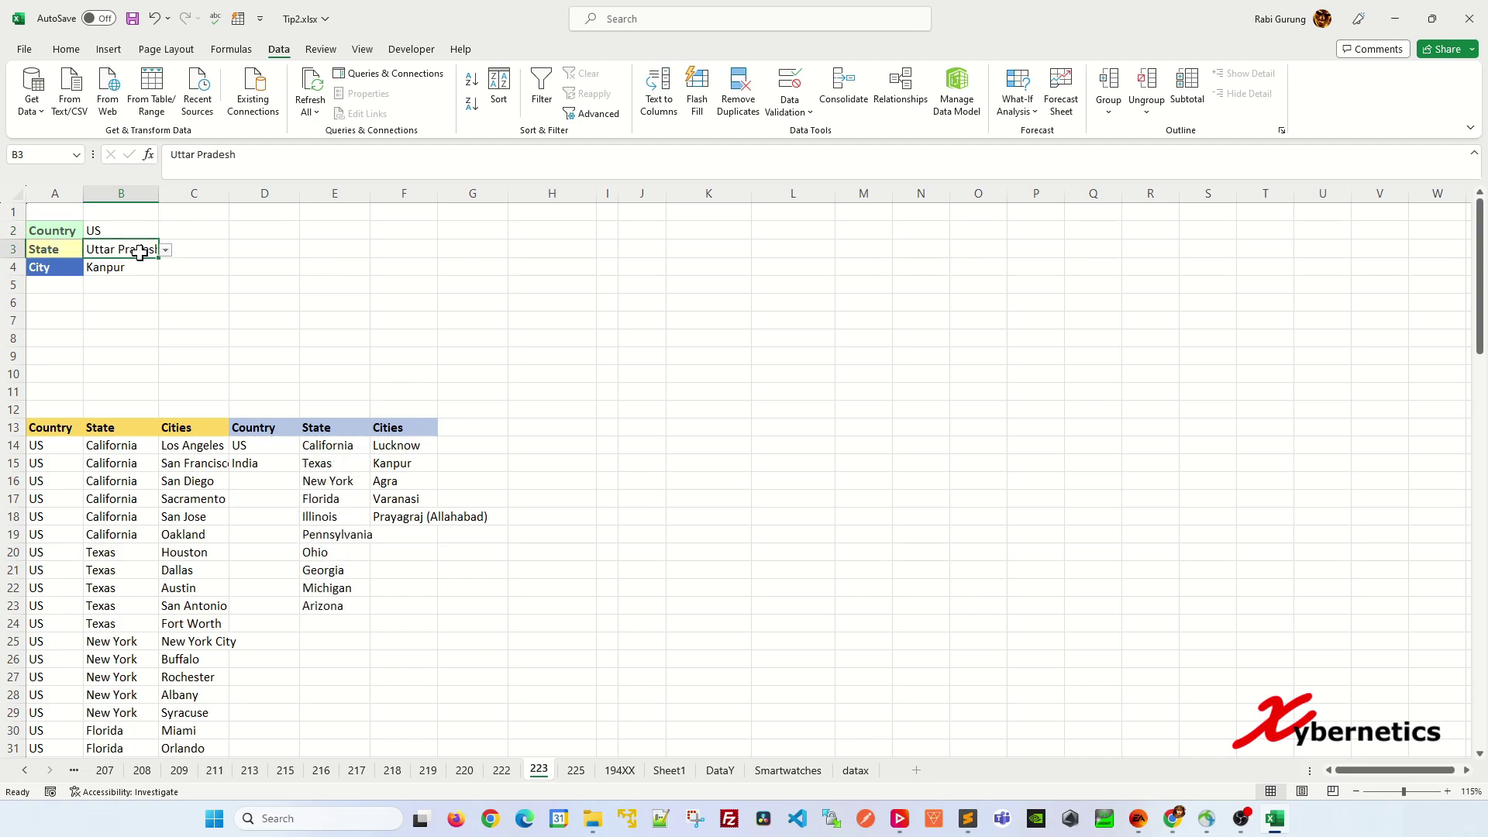
{"action": "left_click", "coordinate": [166, 250]}
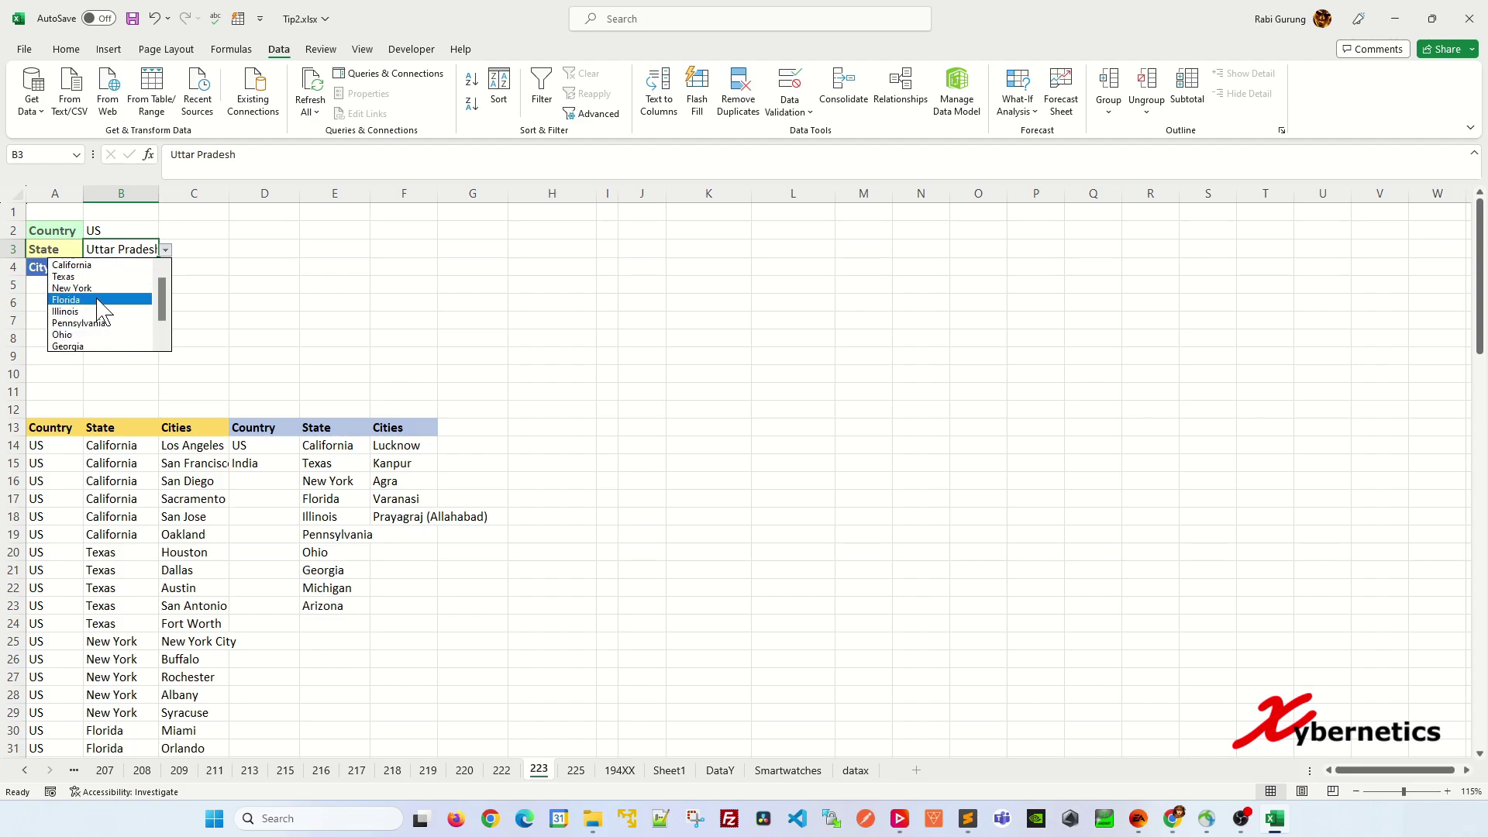
{"action": "left_click", "coordinate": [99, 300]}
- Choose Tampa as the city in B4 from the Florida cities
{"action": "left_click", "coordinate": [142, 270]}
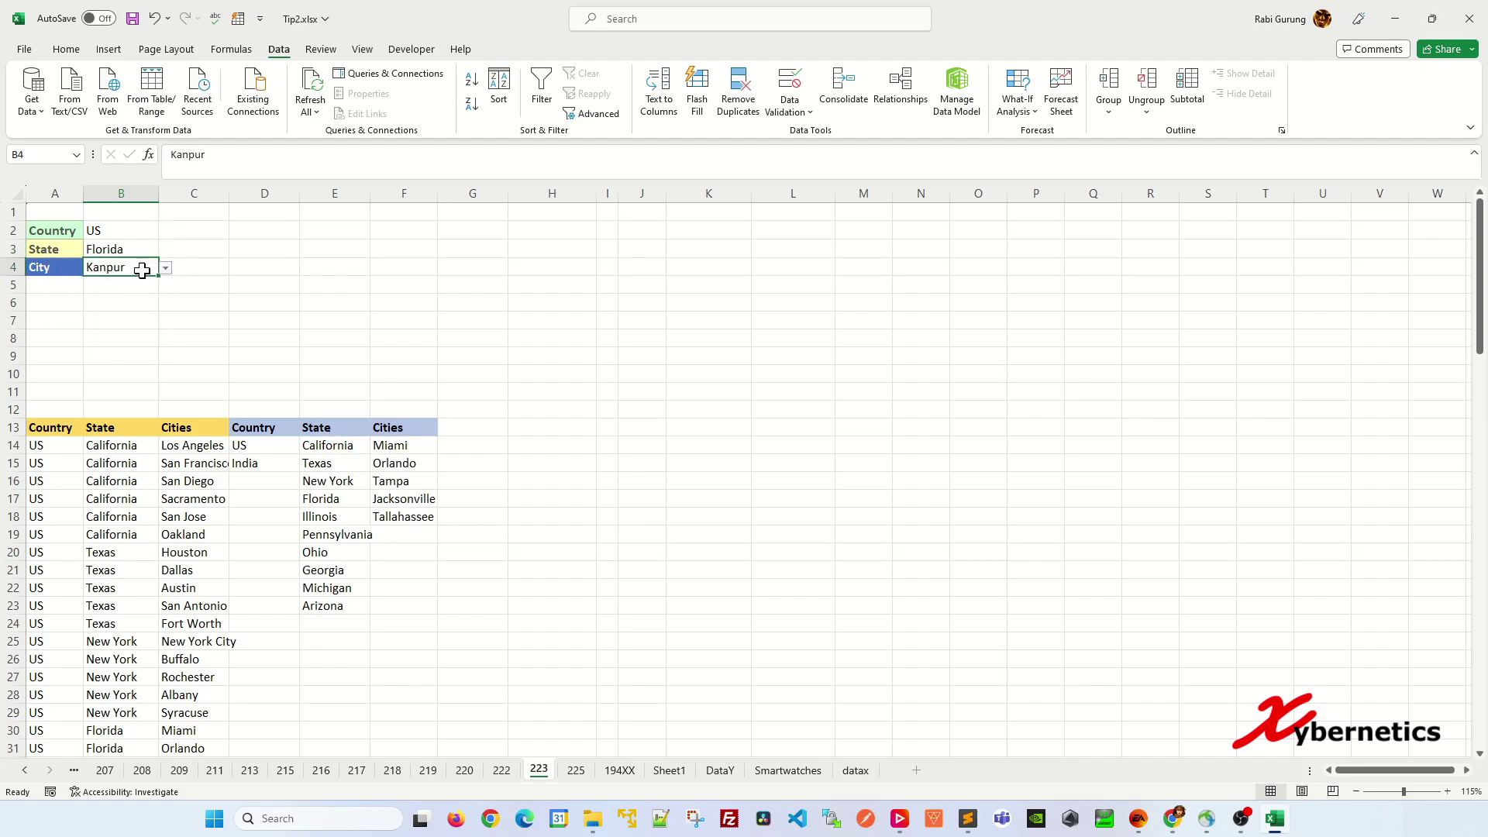
{"action": "left_click", "coordinate": [166, 267]}
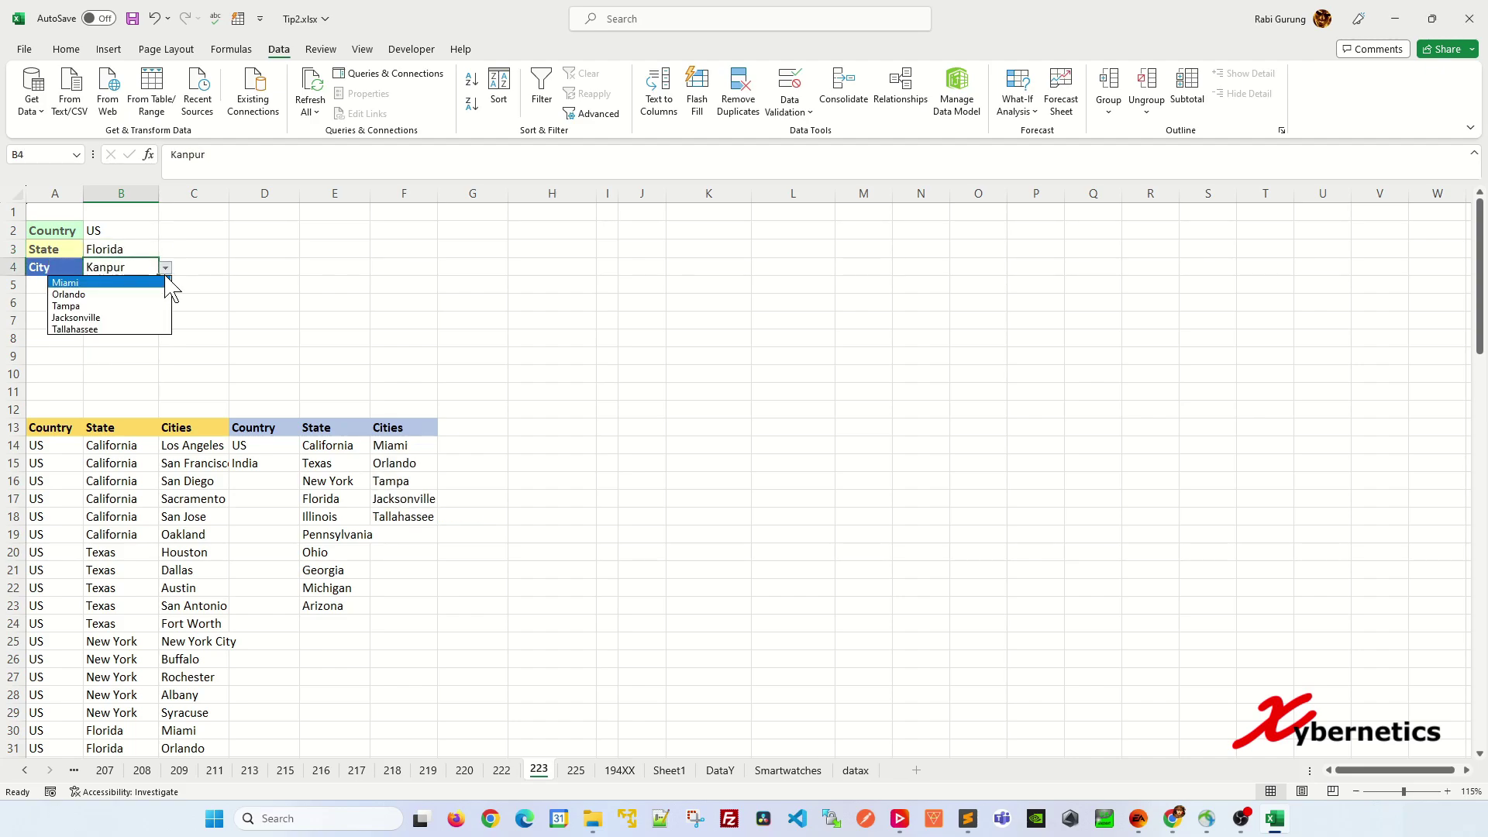
{"action": "left_click", "coordinate": [138, 306]}
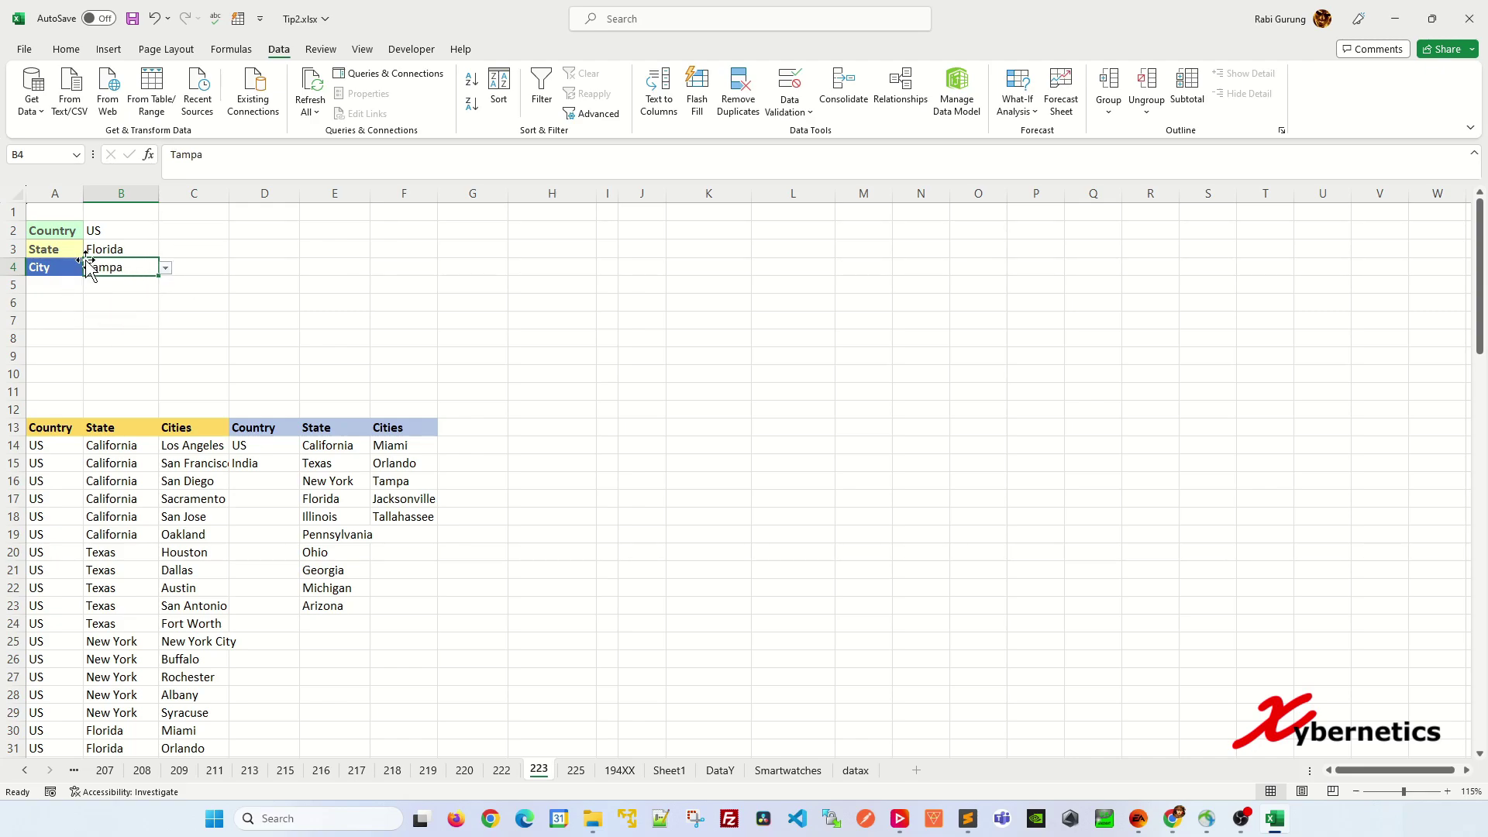
- Change the state in B3 to Michigan and choose Grand Rapids as the city in B4
{"action": "left_click", "coordinate": [153, 245]}
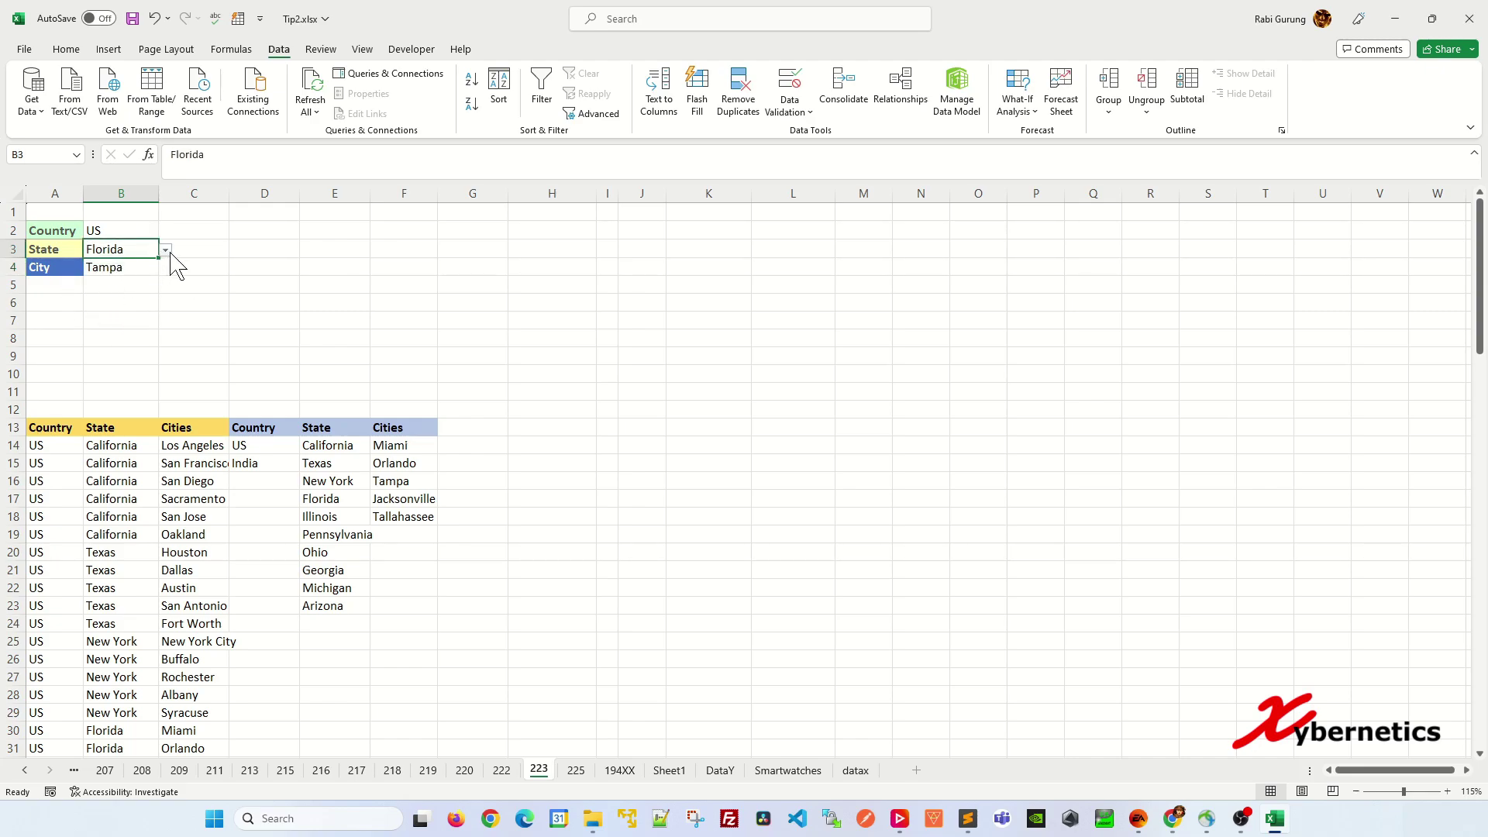
{"action": "left_click", "coordinate": [165, 250]}
{"action": "left_click", "coordinate": [98, 334]}
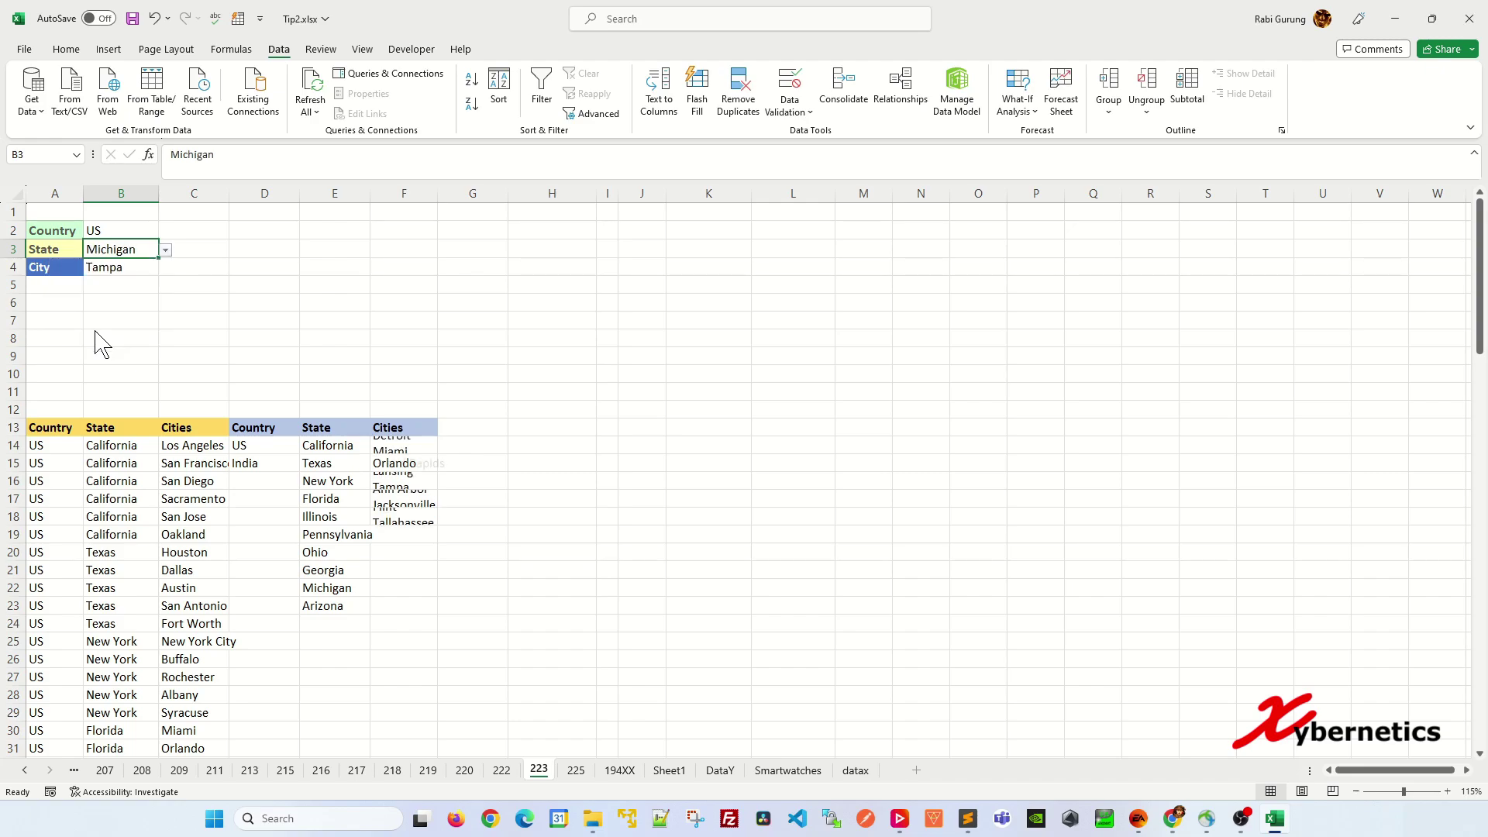
{"action": "left_click", "coordinate": [148, 268]}
{"action": "left_click", "coordinate": [166, 267]}
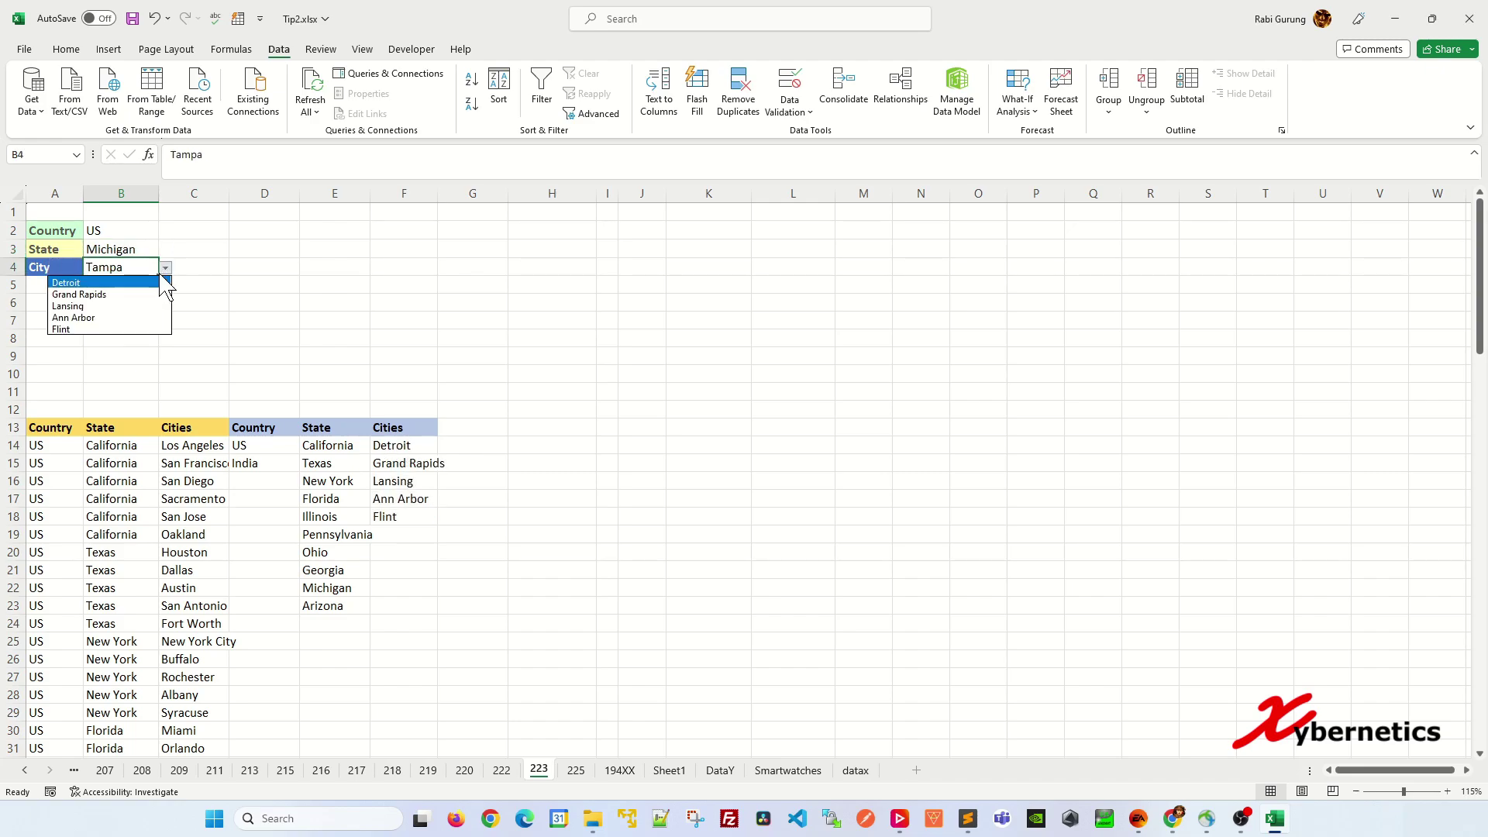
{"action": "left_click", "coordinate": [105, 295]}
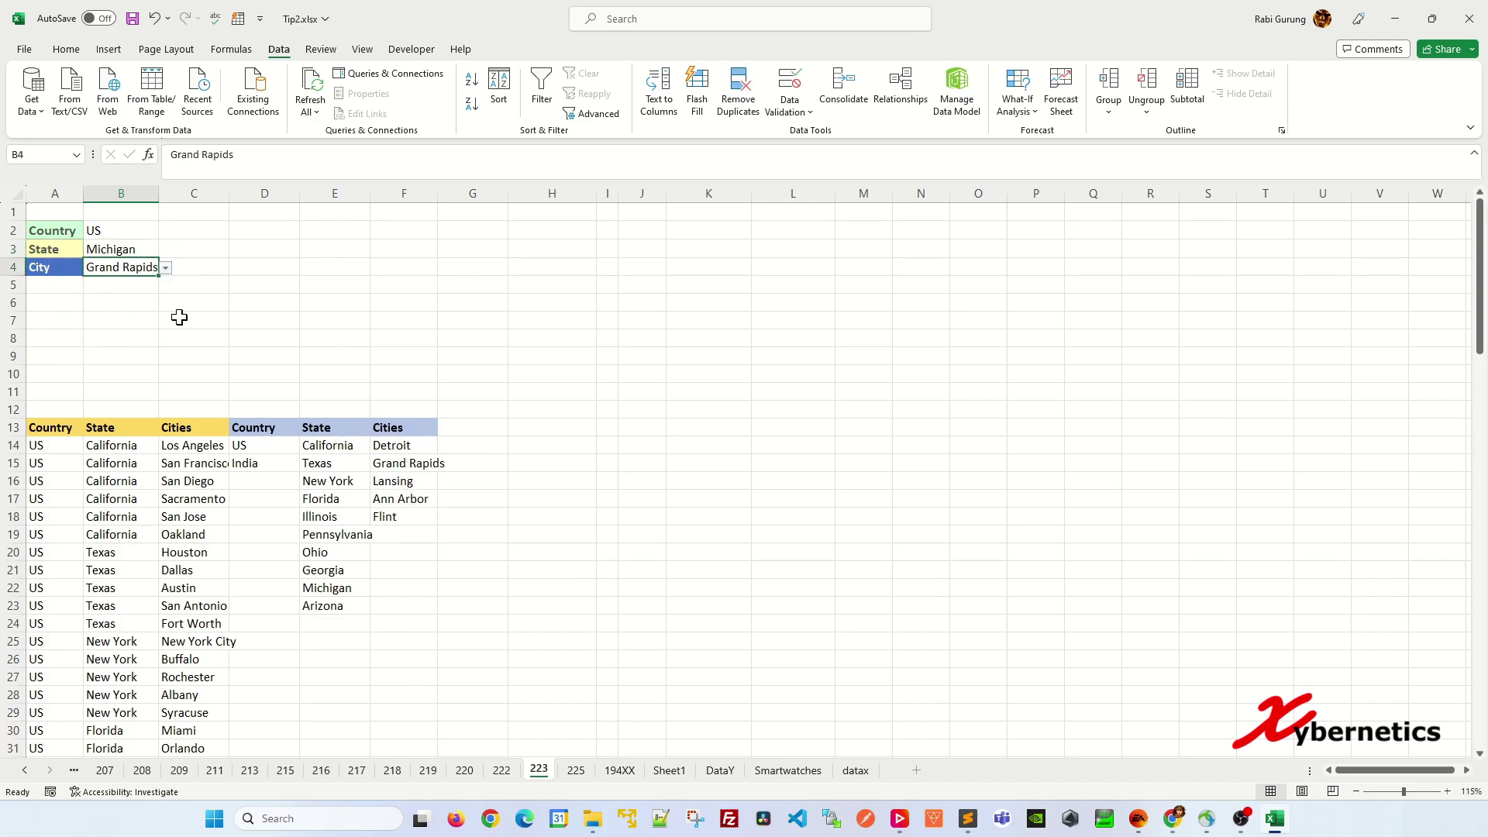